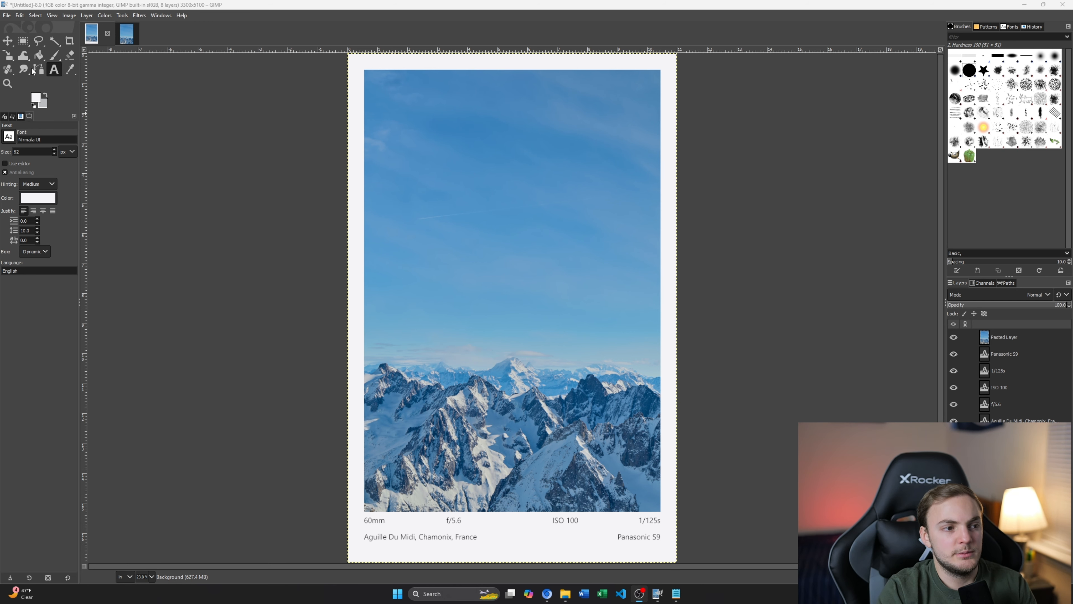
Step: Create a new portrait image 11 inches wide by 17 inches high and fill its background with the off-white foreground color
click(6, 15)
click(9, 27)
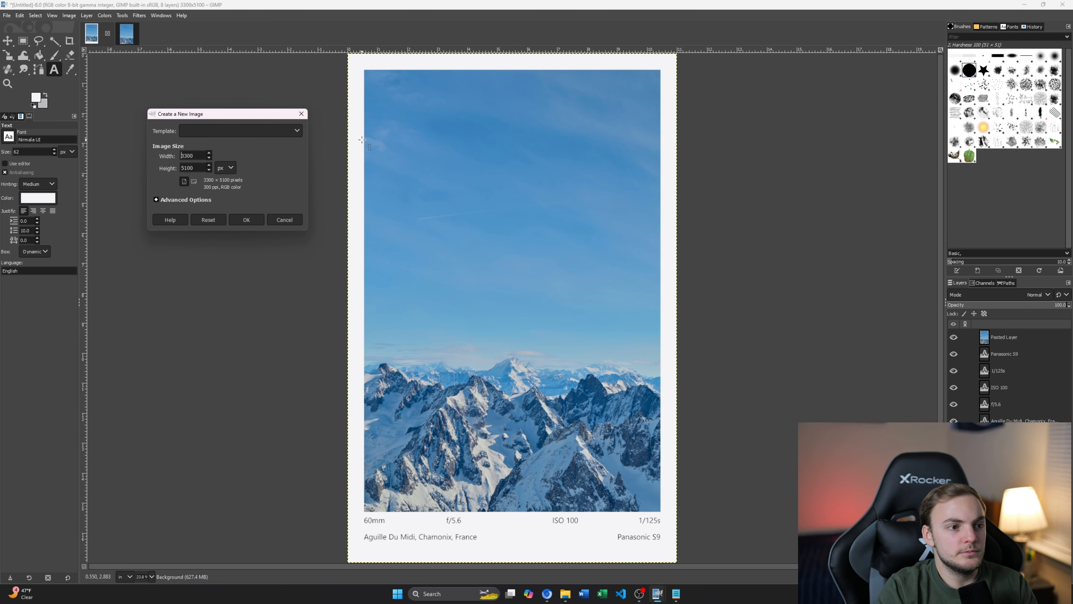
click(225, 168)
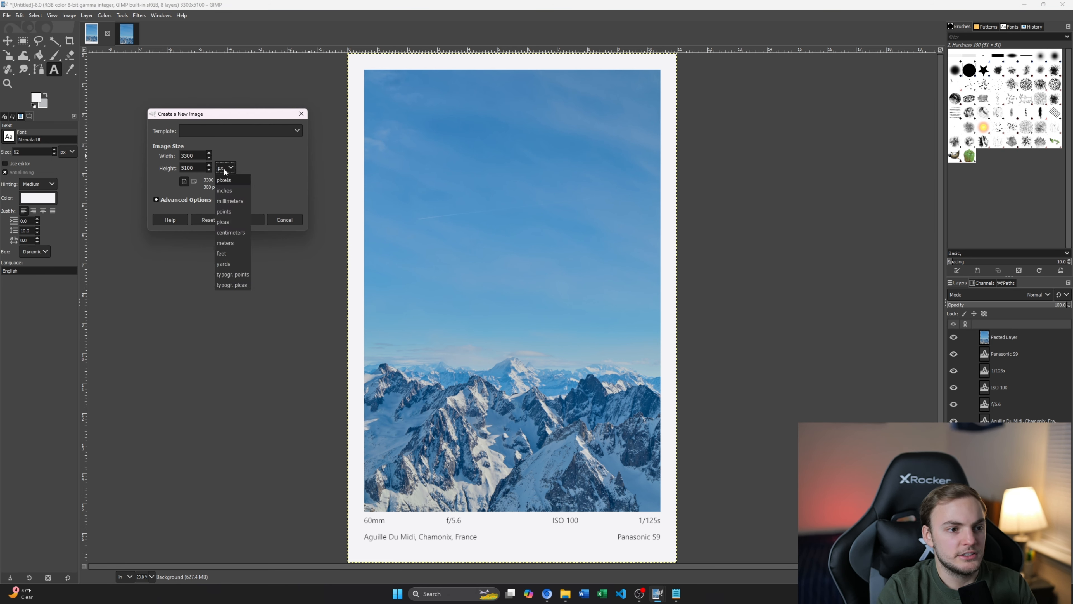
click(237, 191)
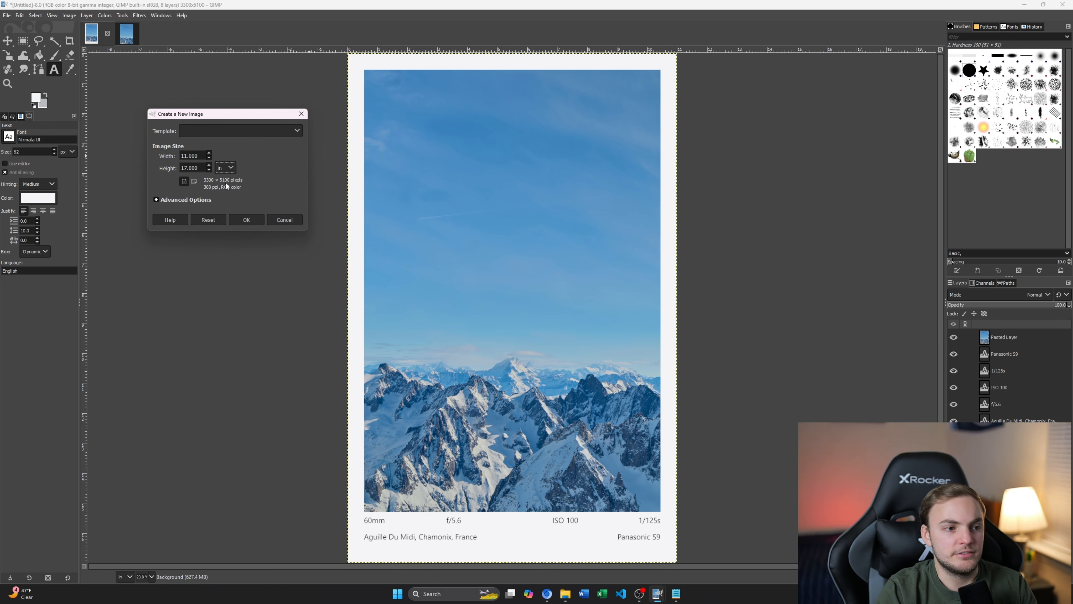
triple_click(201, 168)
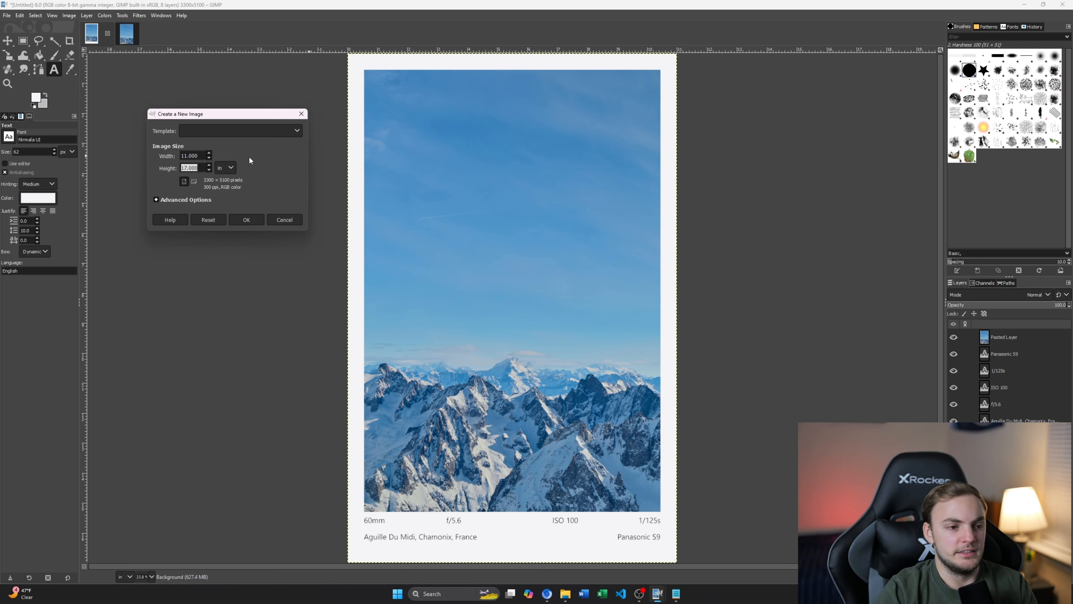
click(257, 221)
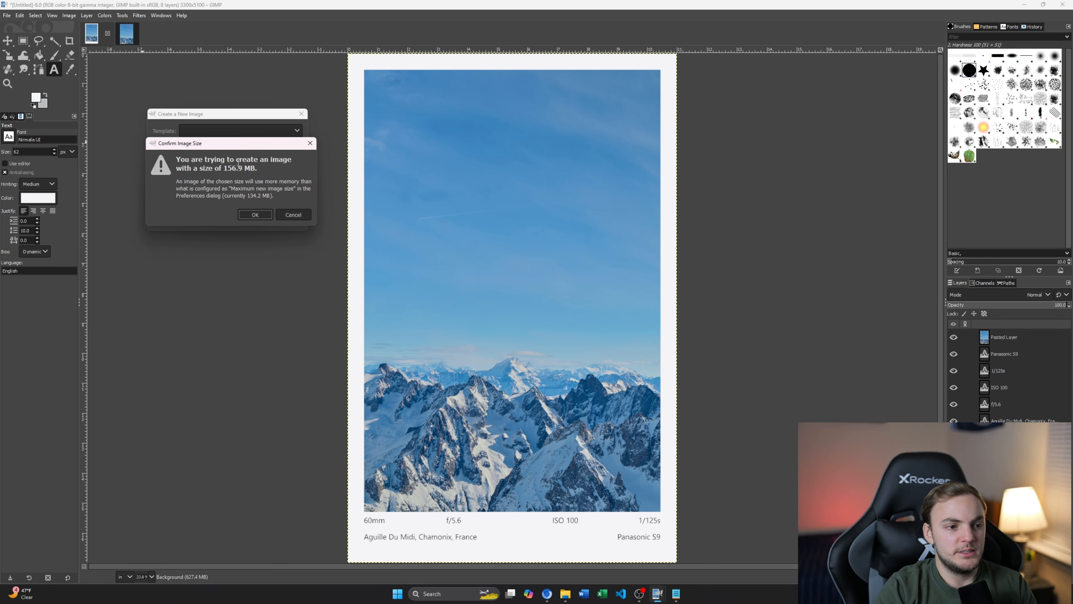
click(255, 214)
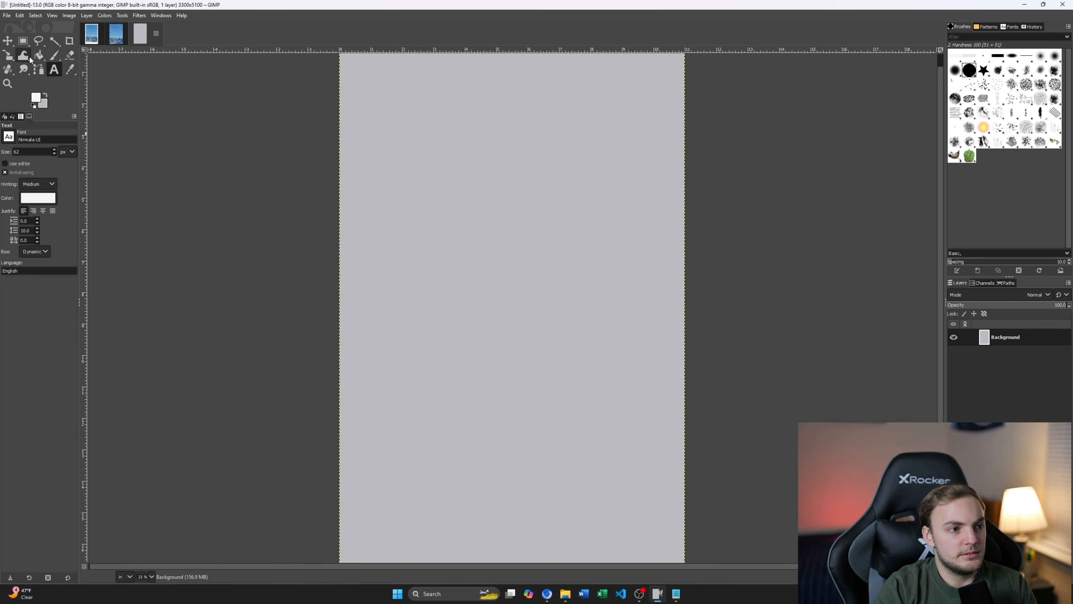
click(38, 56)
click(497, 270)
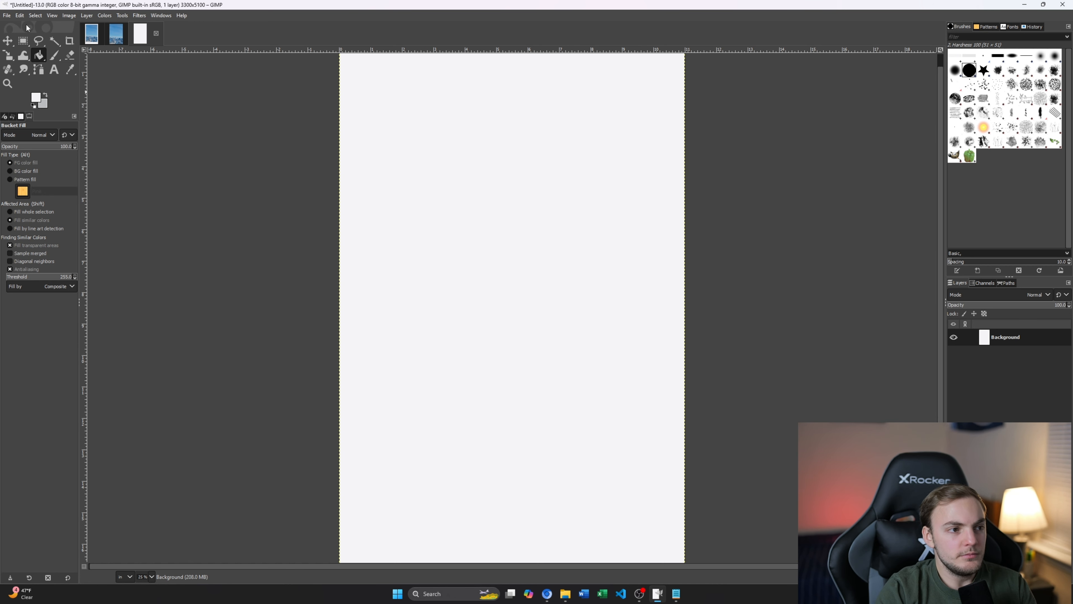
Step: Show the grid over the blank canvas and turn on snapping to the grid
click(52, 16)
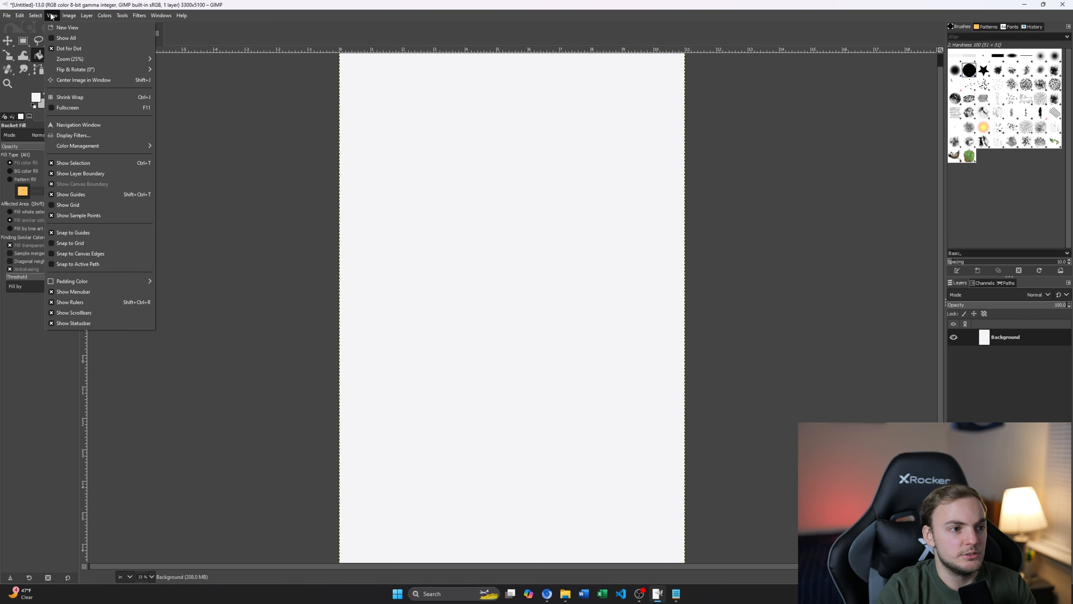
click(123, 205)
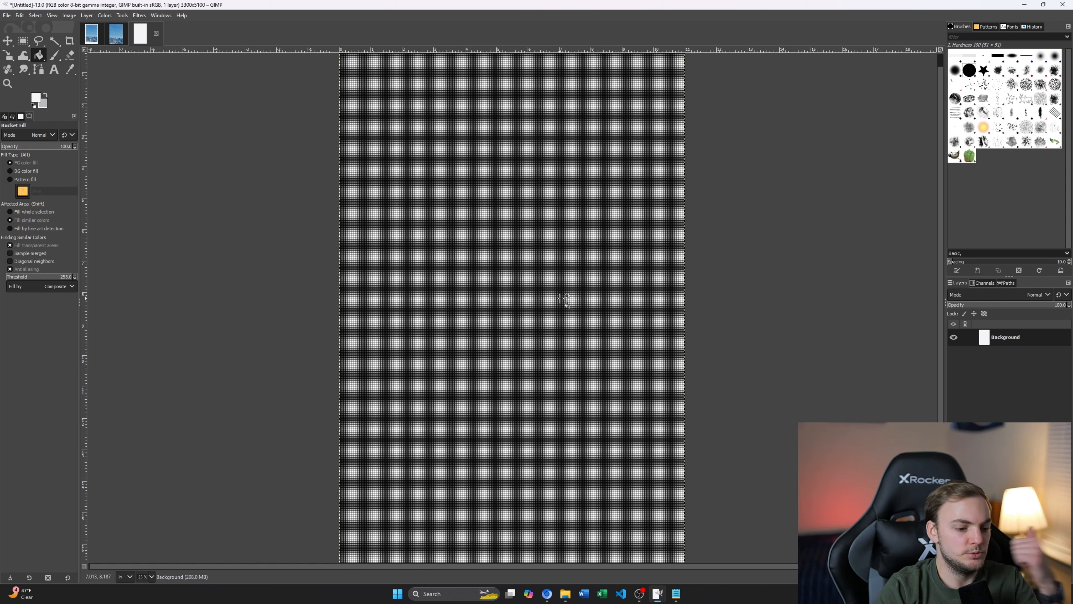
click(52, 16)
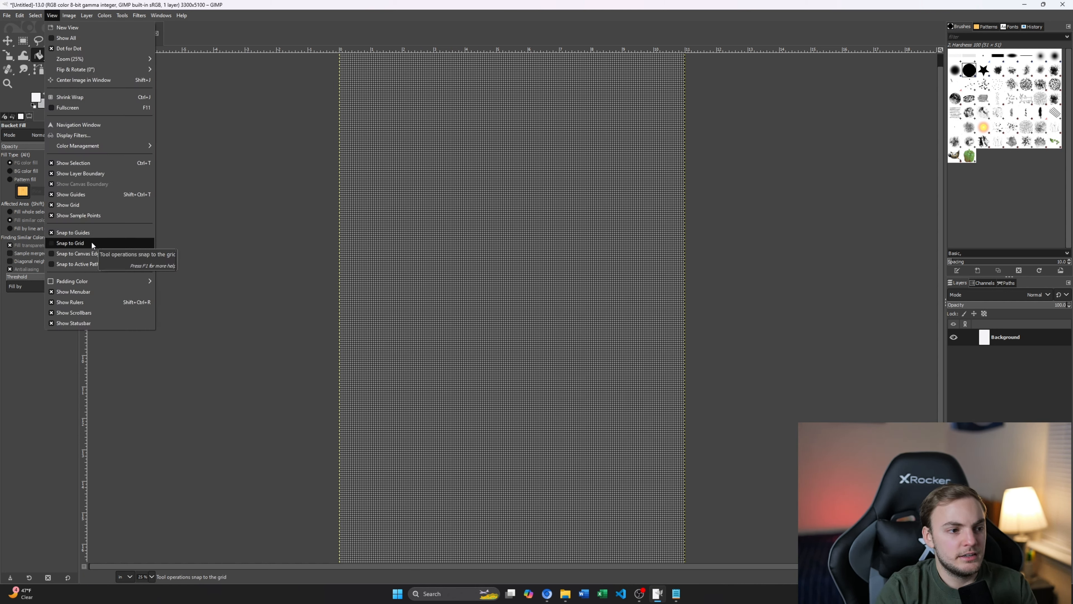
click(74, 242)
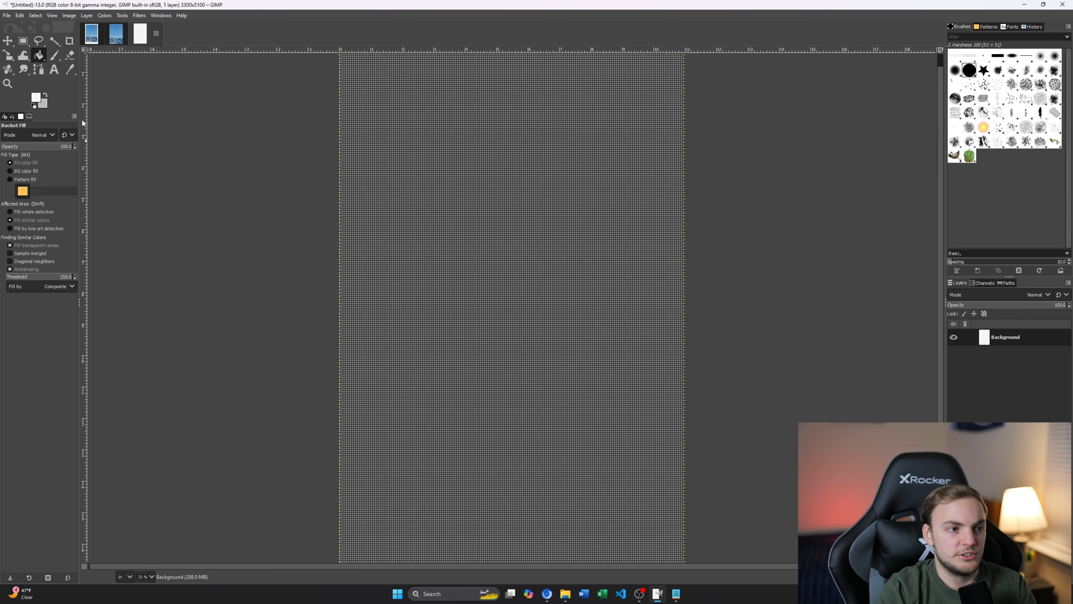
Step: Configure the image grid with a horizontal and vertical spacing of 0.55 inches
click(53, 16)
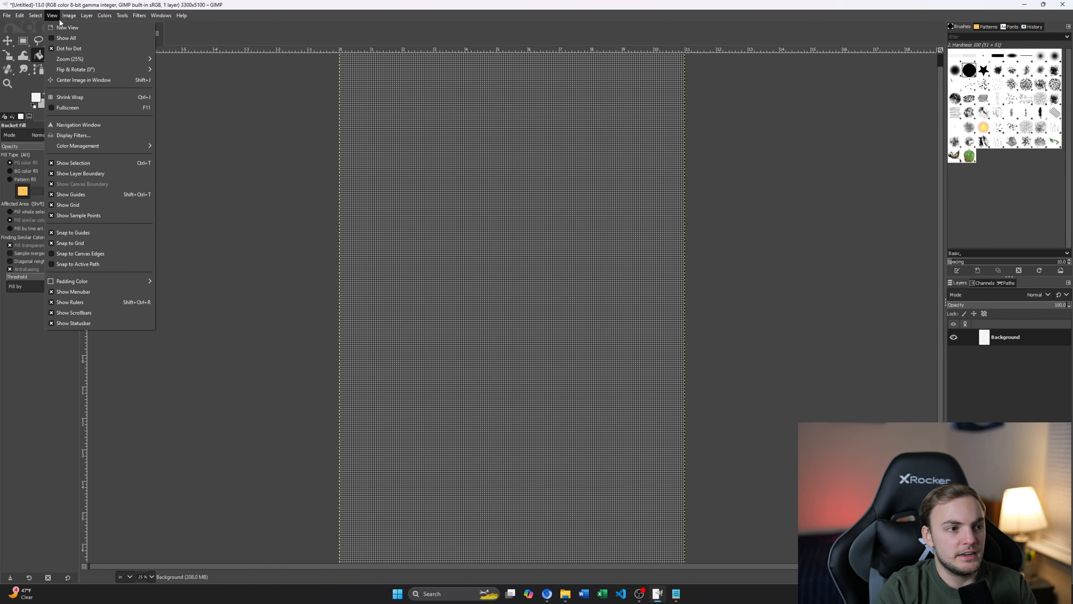
click(69, 16)
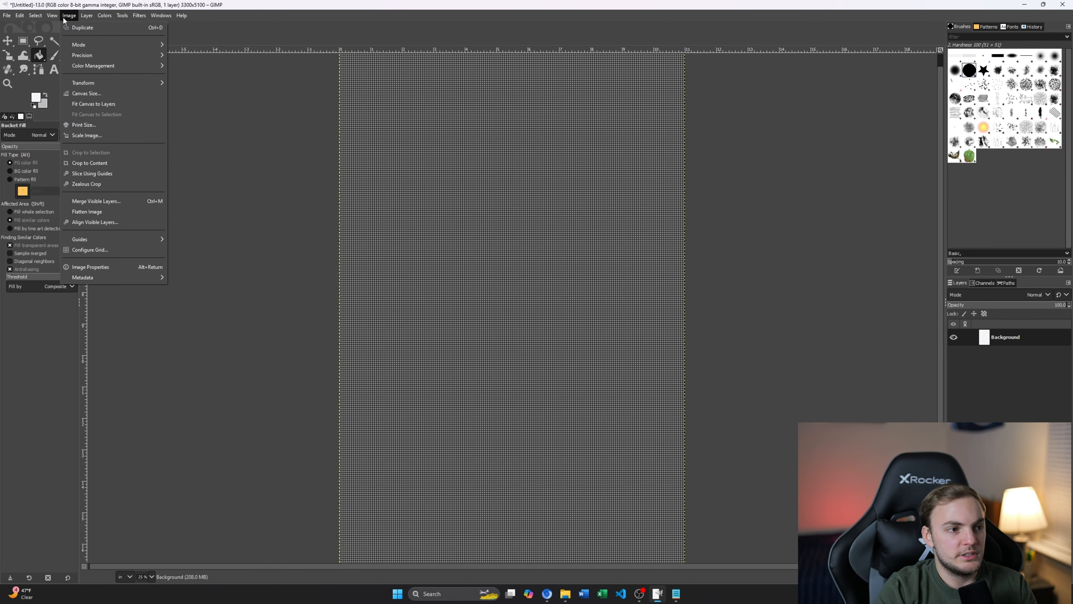
click(113, 249)
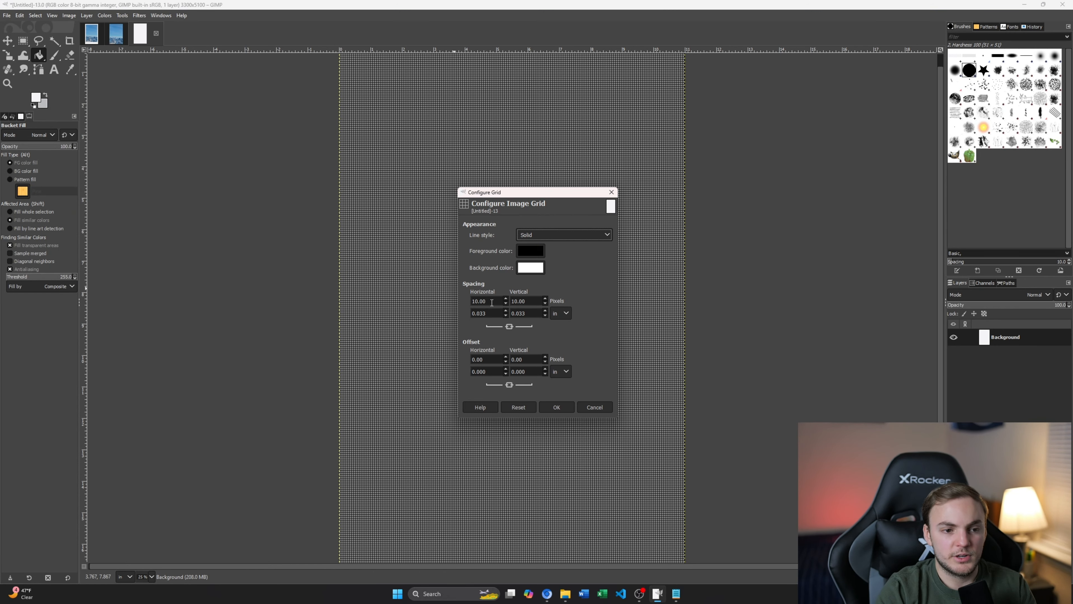
drag(490, 313, 477, 312)
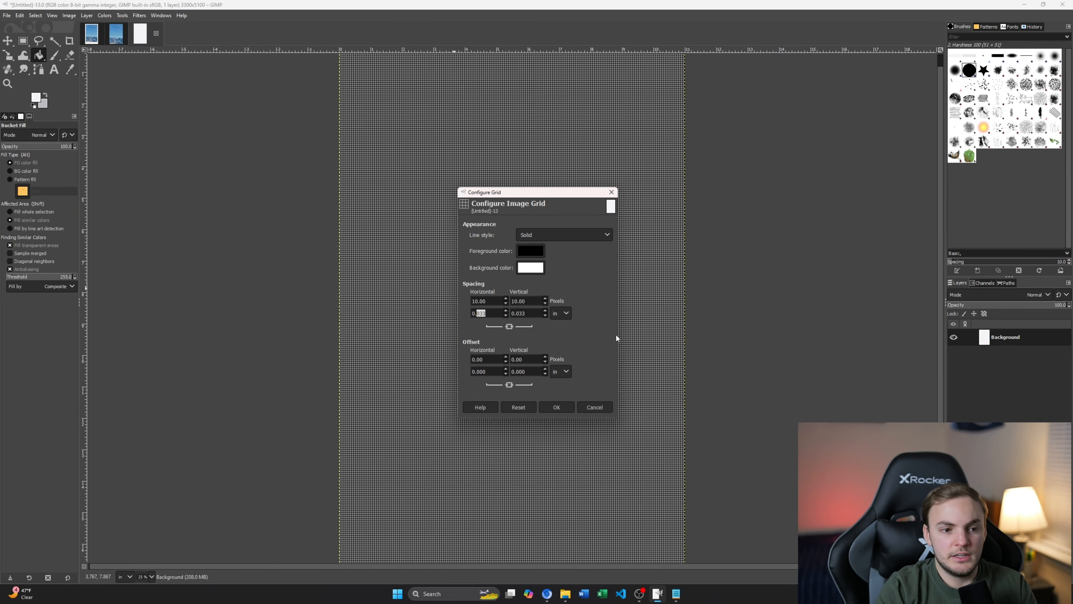
text(0.55)
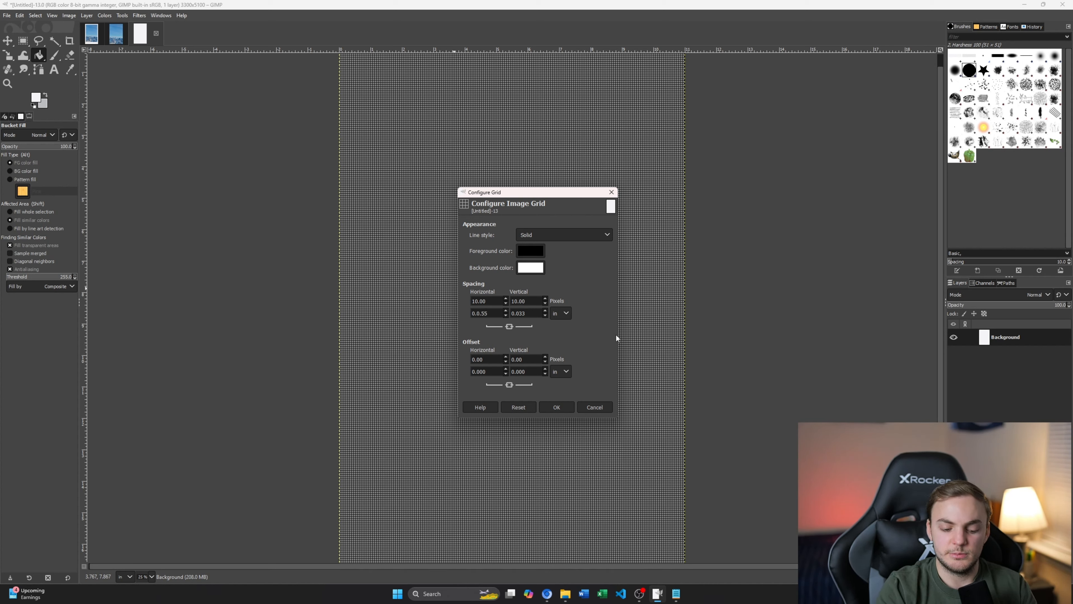
key(BackSpace)
key(BackSpace)
key(BackSpace)
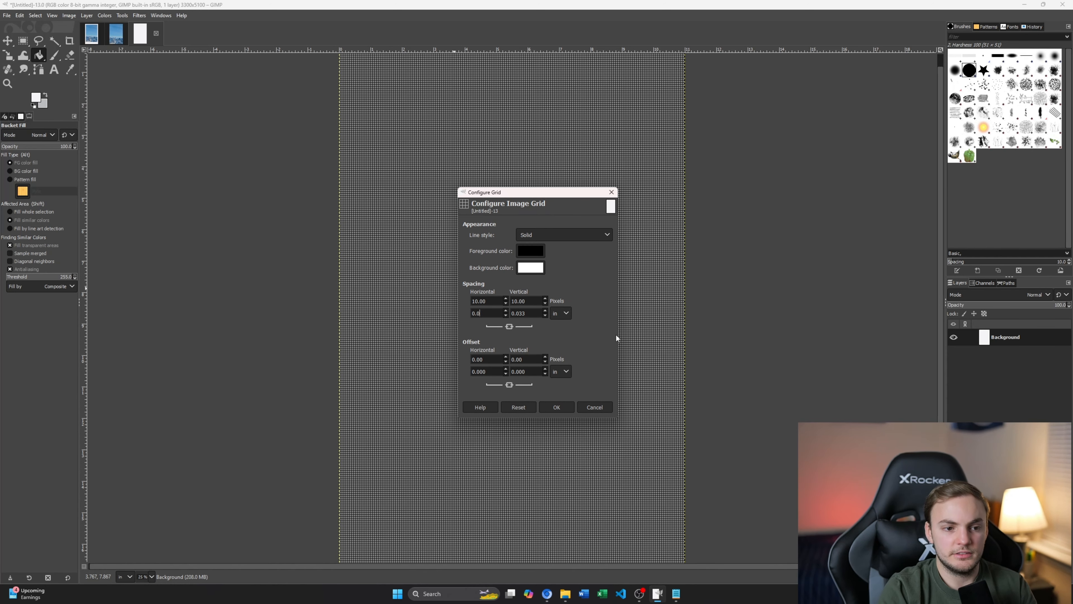
key(BackSpace)
text(55)
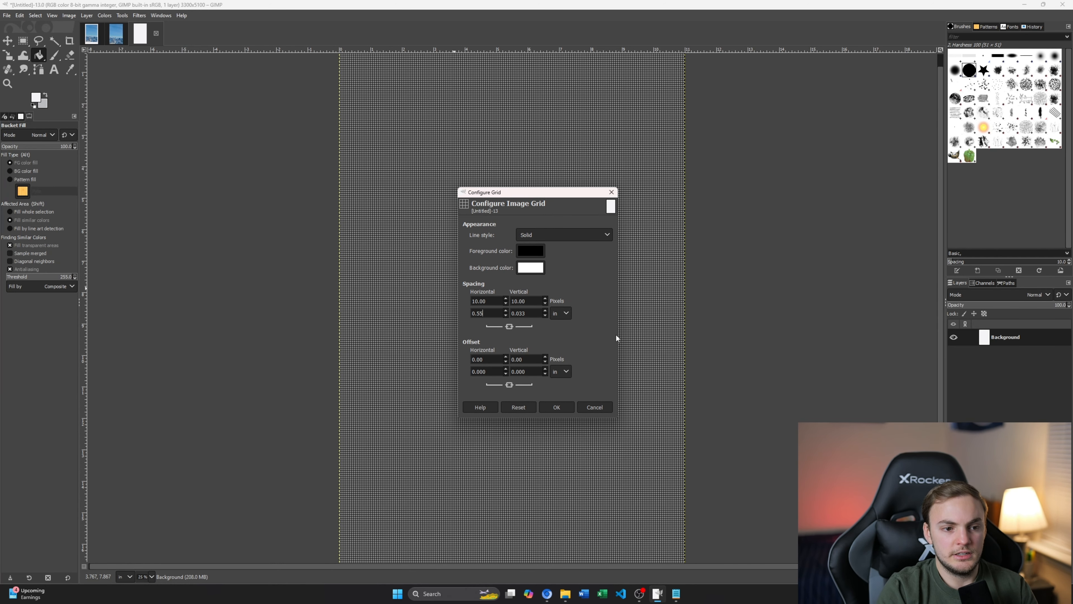
key(Return)
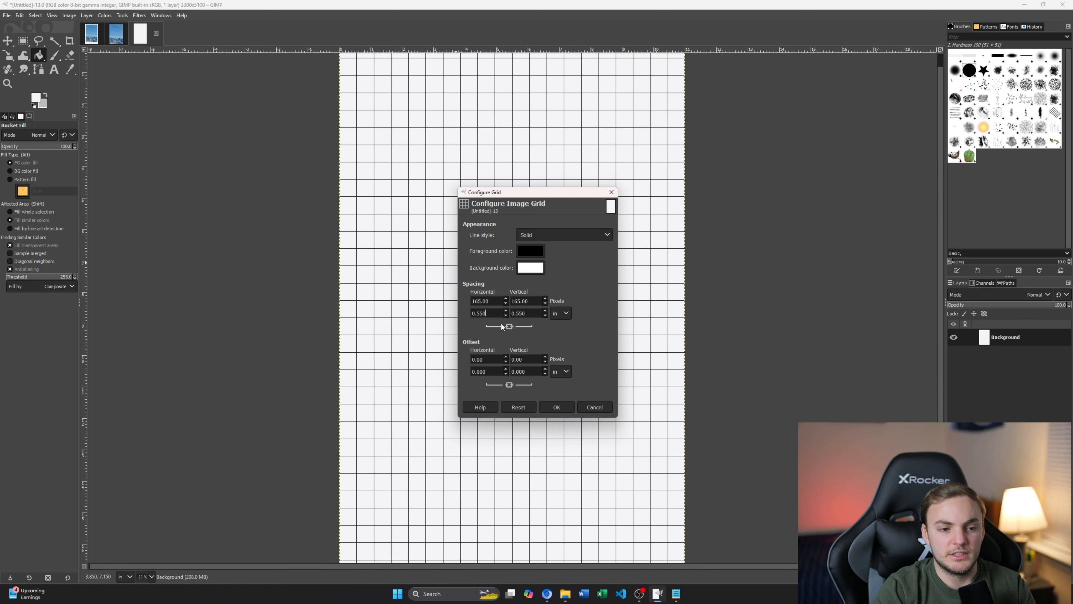
click(530, 317)
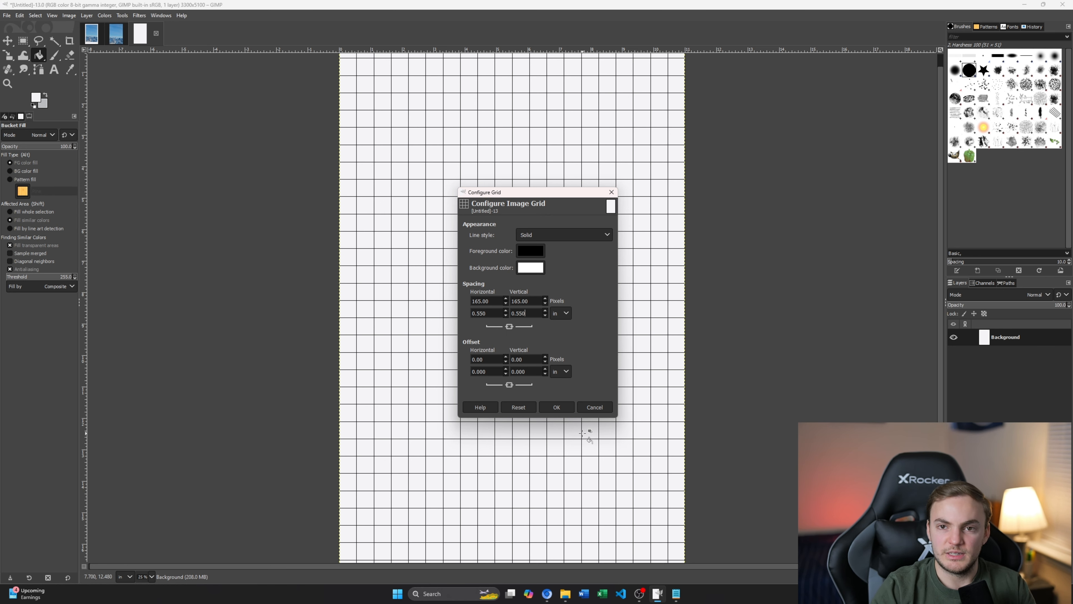
click(556, 407)
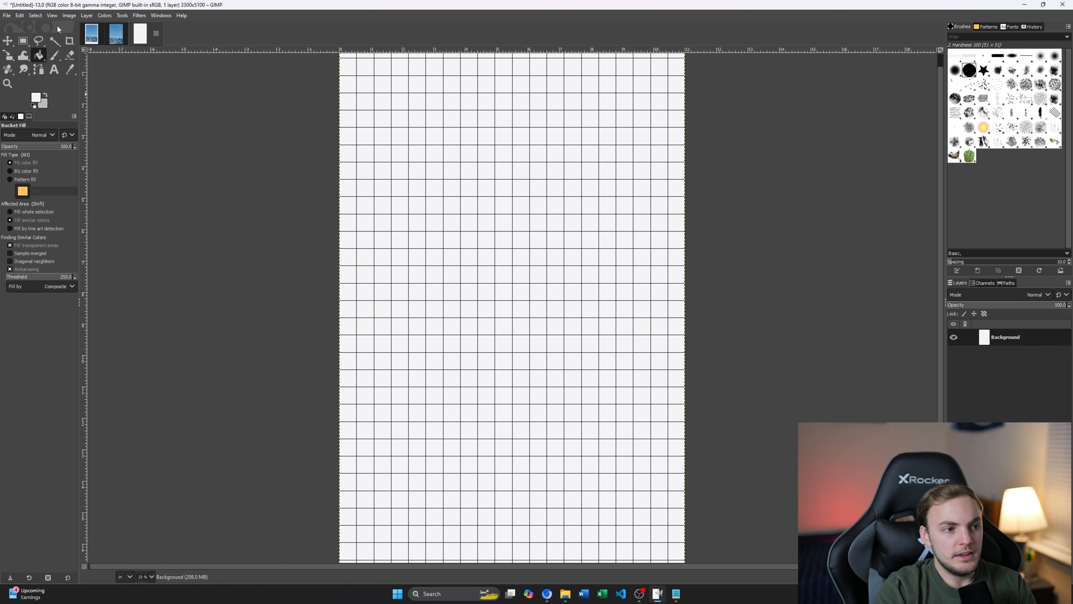
Step: Open the photo P1019402.jpg as a layer, converting it to the GIMP built-in sRGB profile
scroll(407, 161, down, 1)
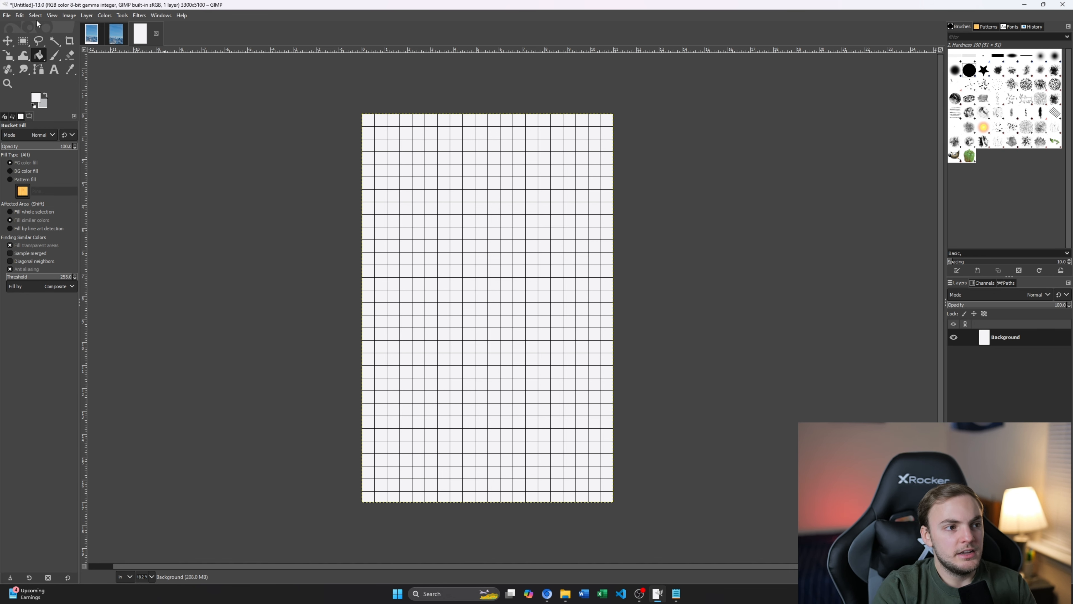
click(7, 15)
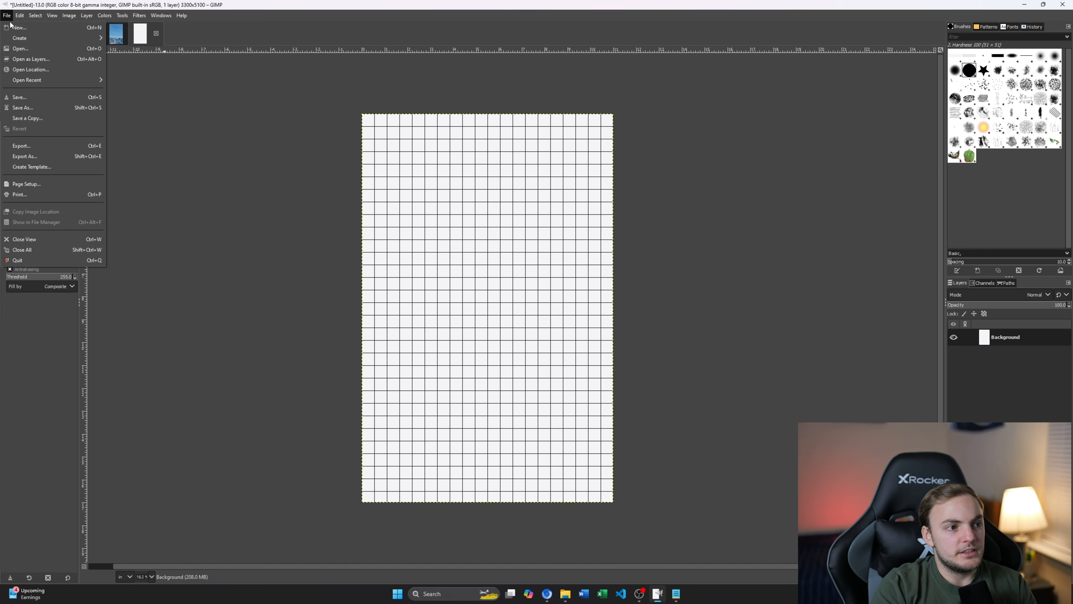
click(26, 59)
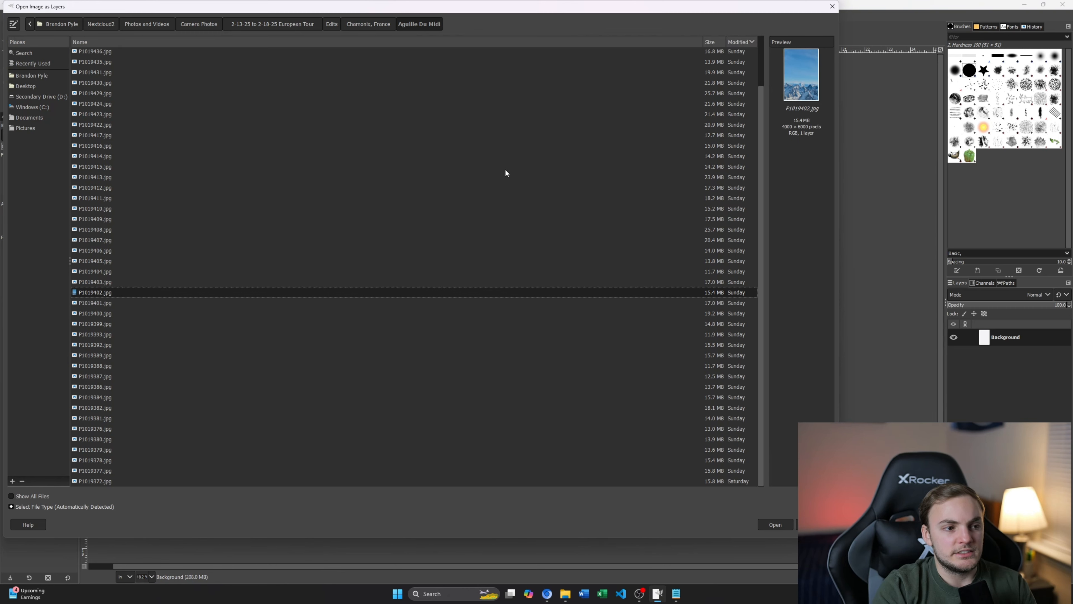
click(776, 525)
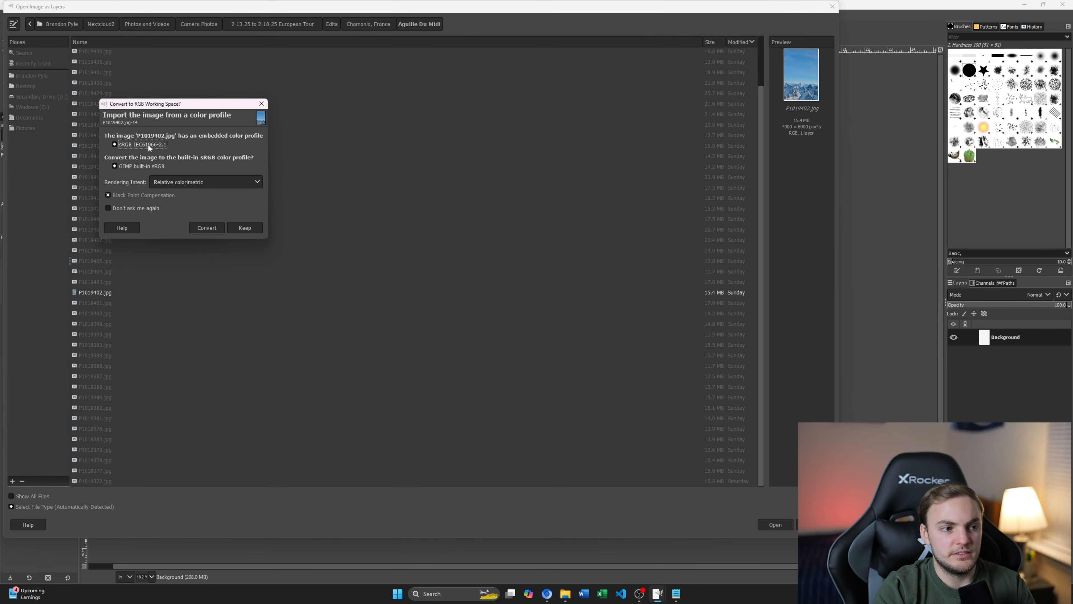
click(216, 227)
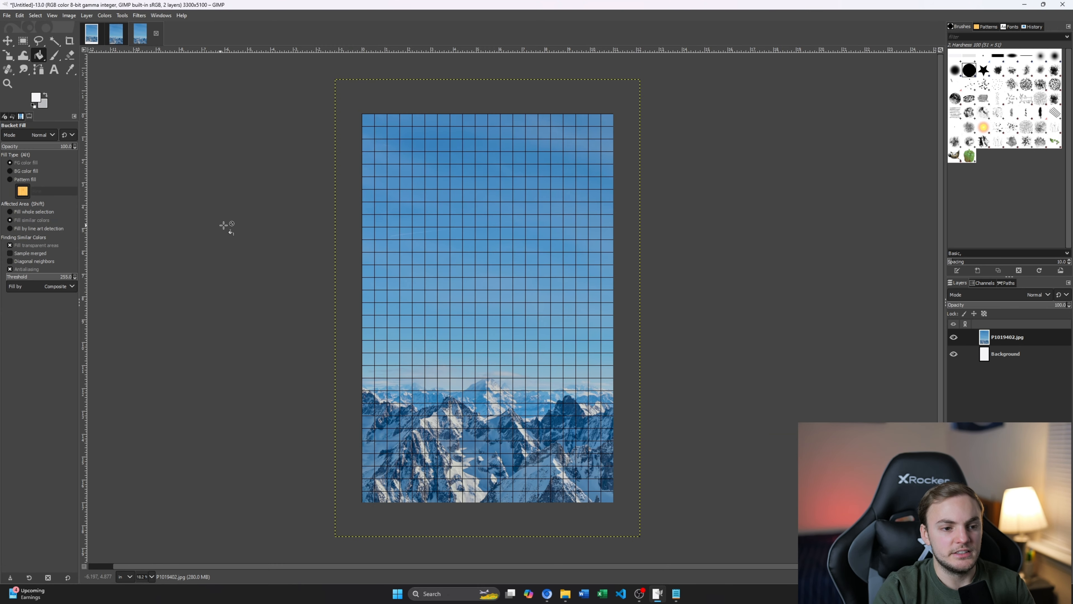
click(10, 57)
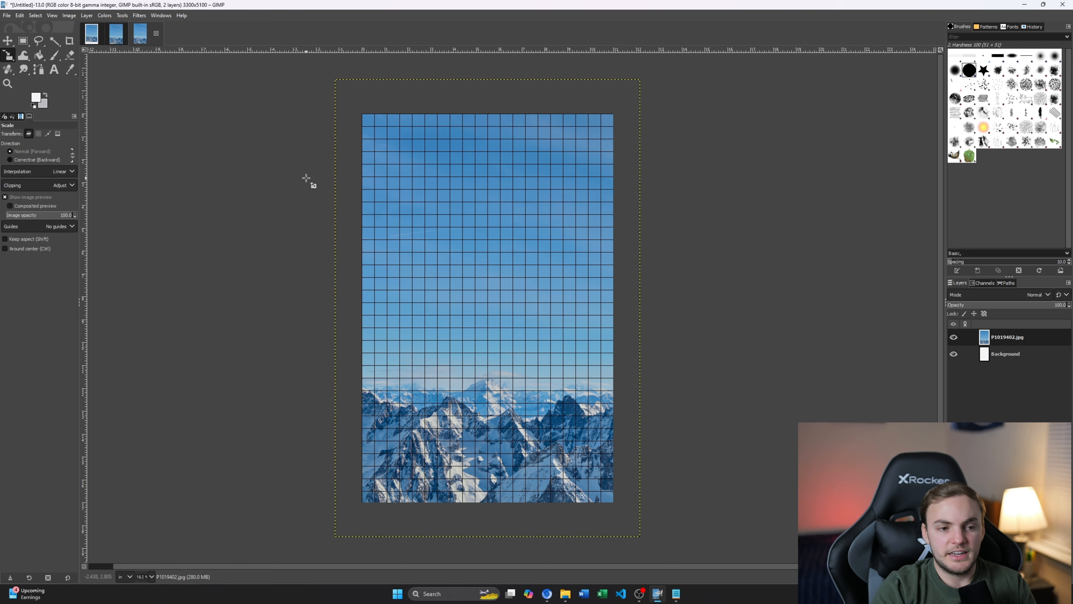
click(358, 105)
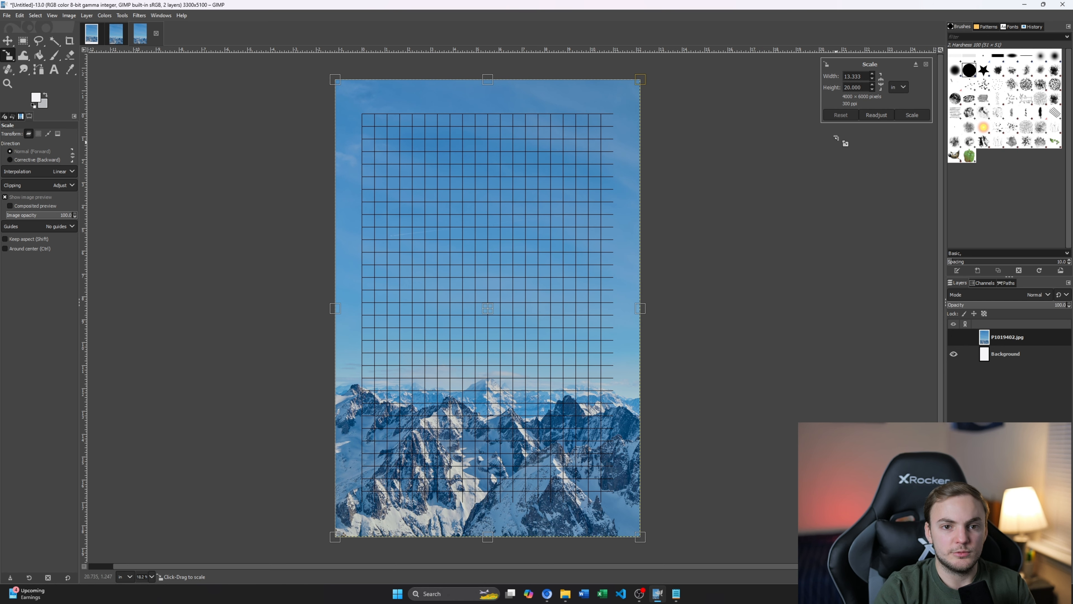
drag(865, 75, 813, 82)
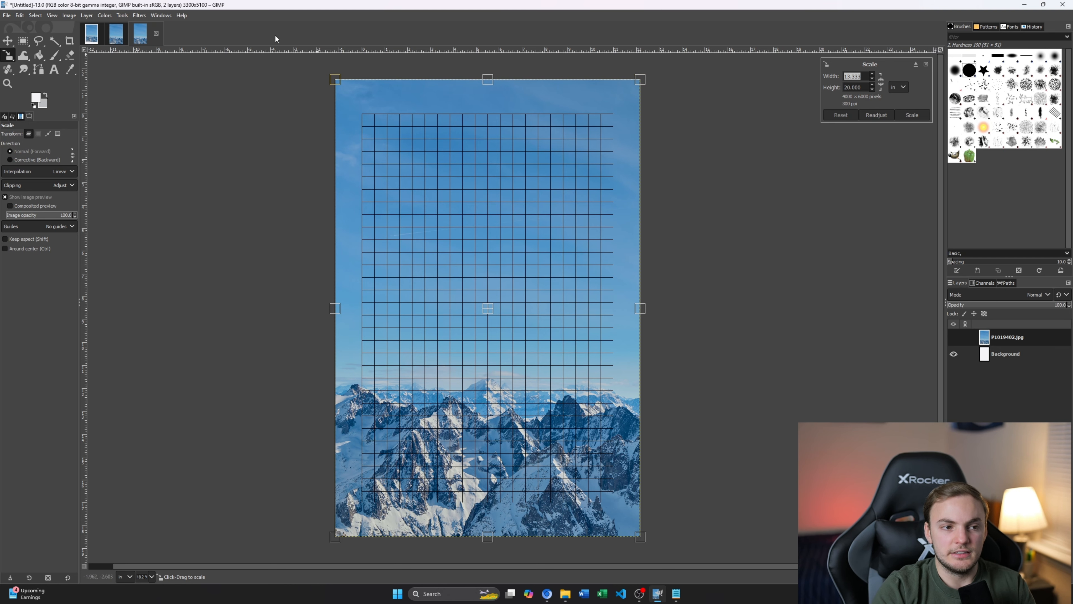
click(8, 41)
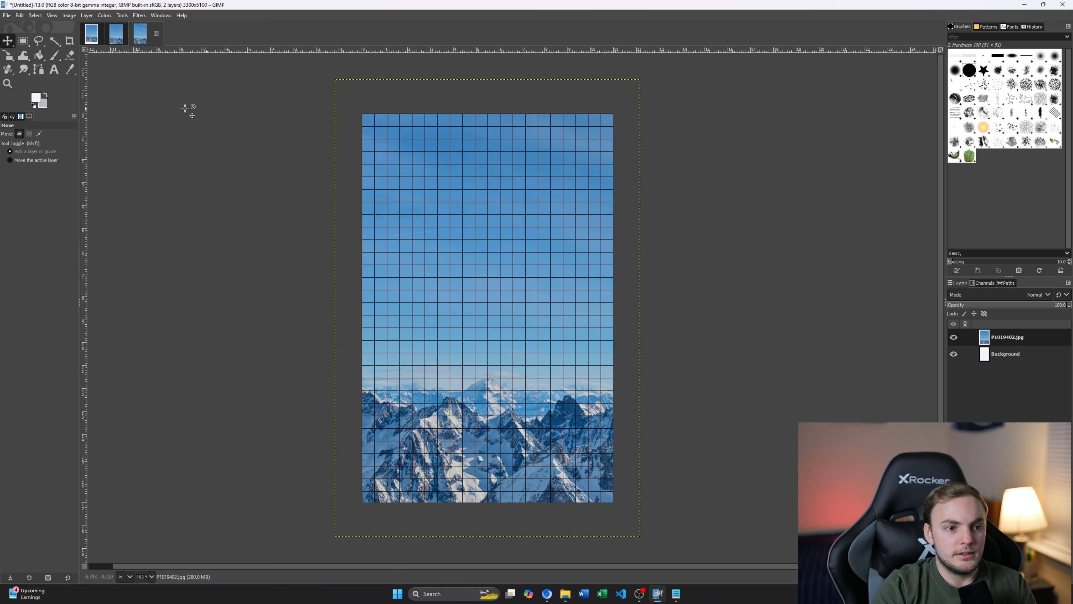
Step: Start scaling the P1019402.jpg photo layer with the Scale tool
click(8, 56)
click(354, 98)
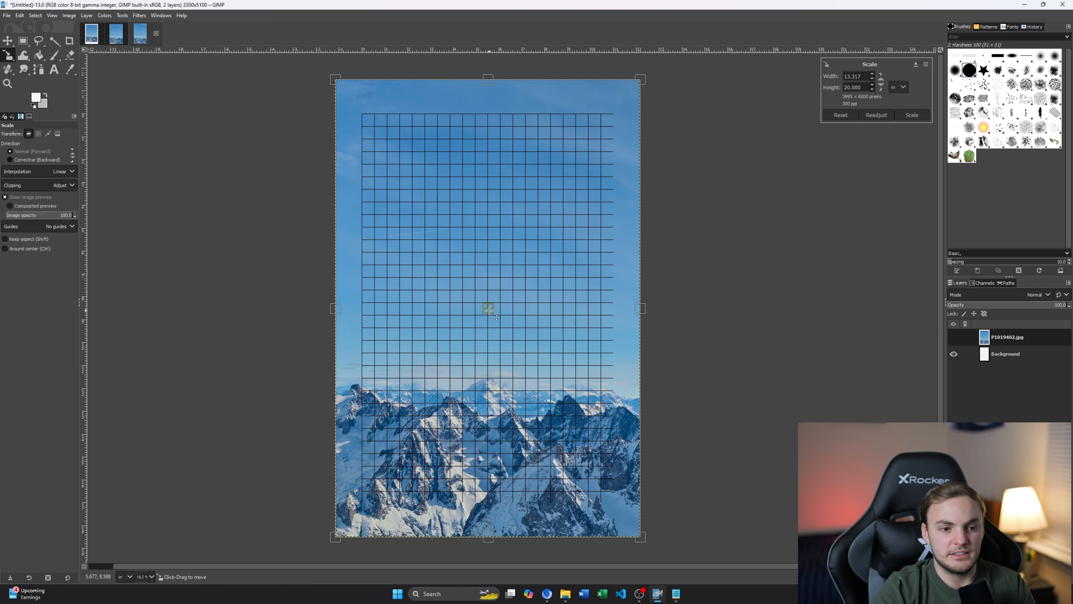
Step: Try to move the photo's scale preview so its corner meets the first grid intersection near the canvas's upper-left corner
drag(496, 317, 536, 365)
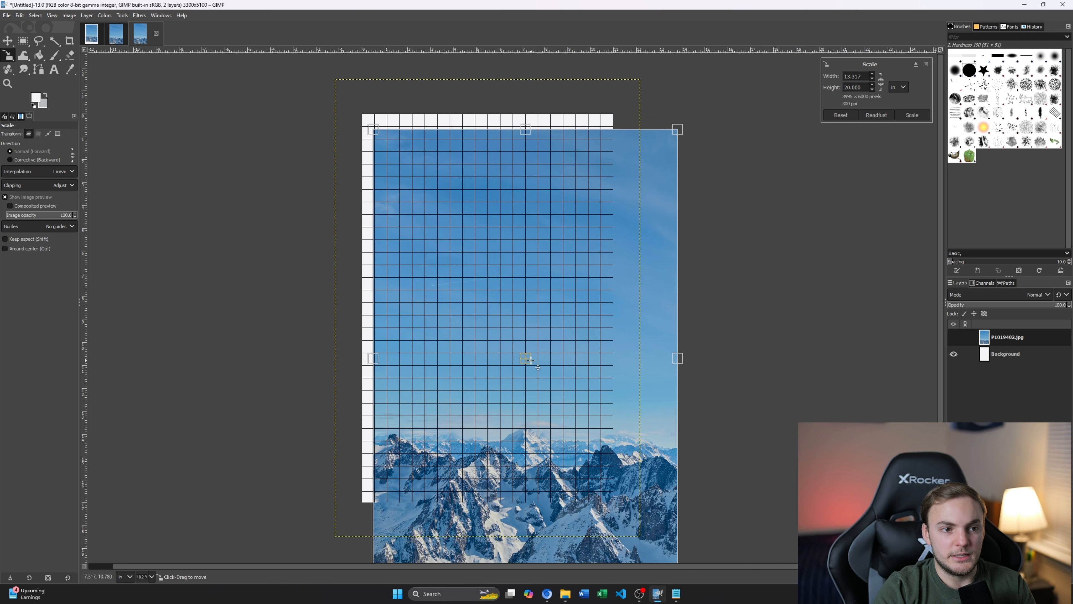
scroll(391, 147, up, 5)
scroll(509, 167, up, 3)
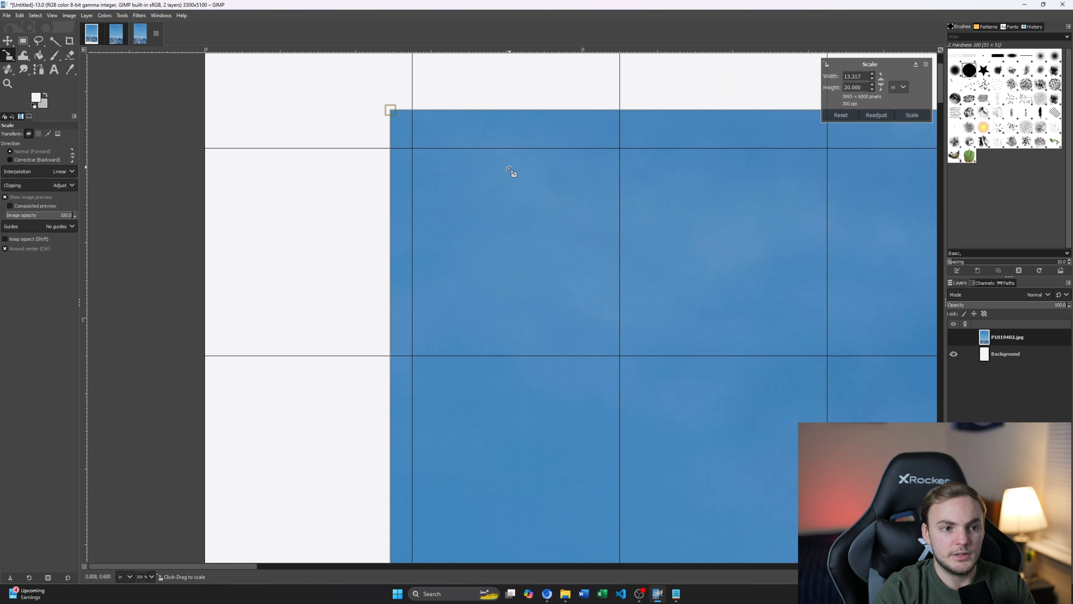
scroll(443, 161, down, 6)
scroll(503, 199, down, 2)
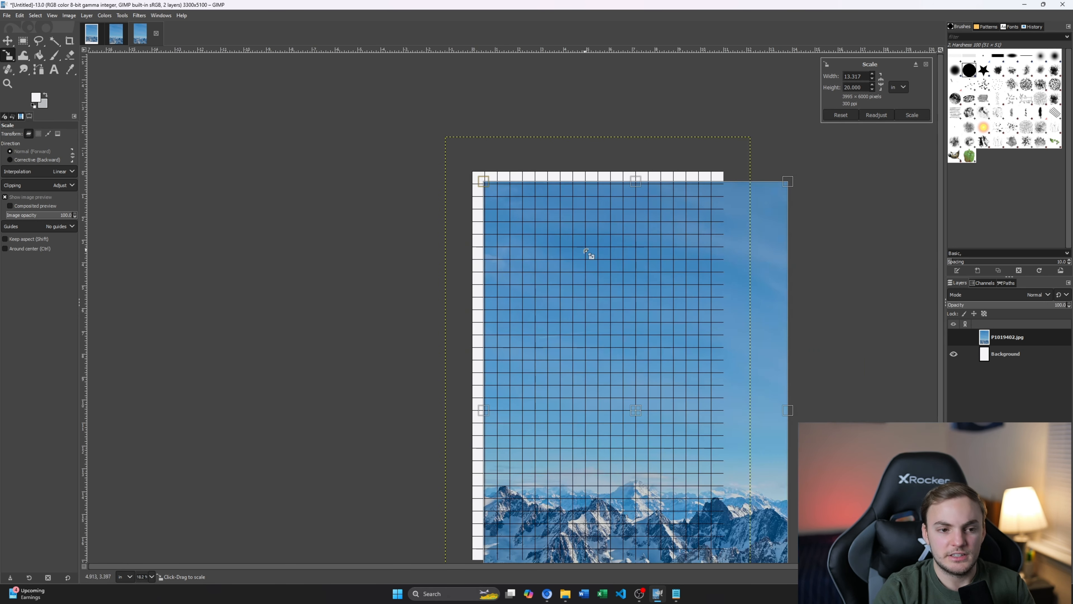
drag(596, 373, 592, 362)
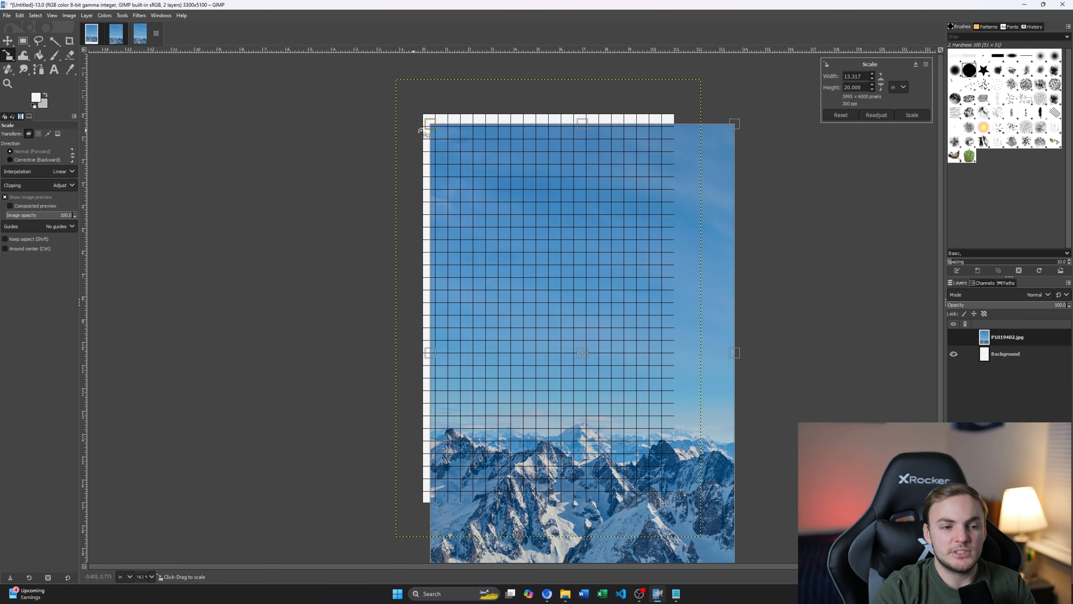
Step: Try a scale width of 9.9 inches with width and height unlinked, and undo and reset the transformation
double_click(863, 77)
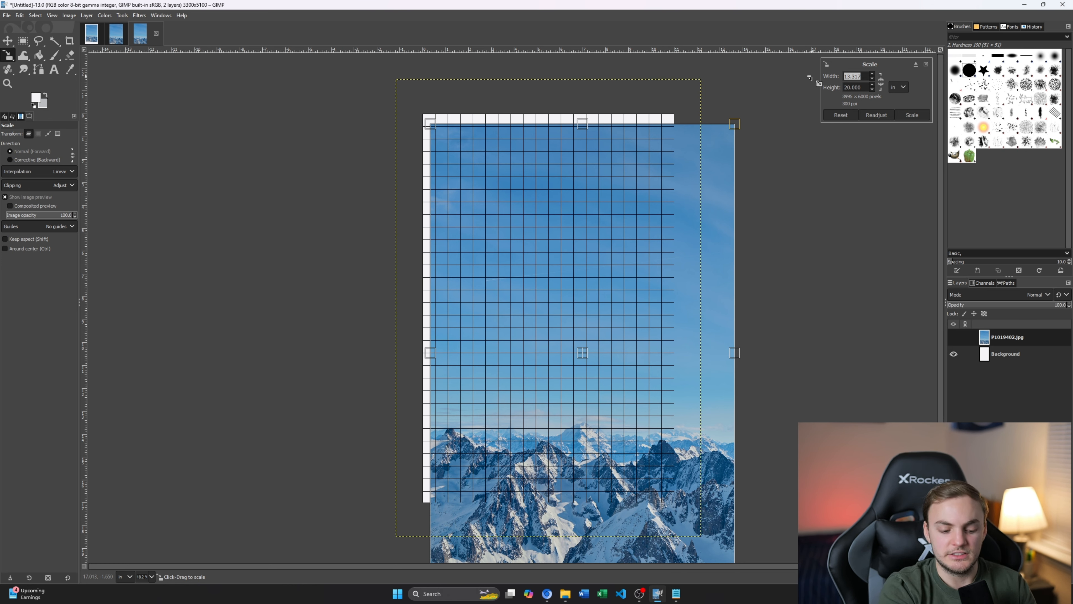
text(9.9)
key(Tab)
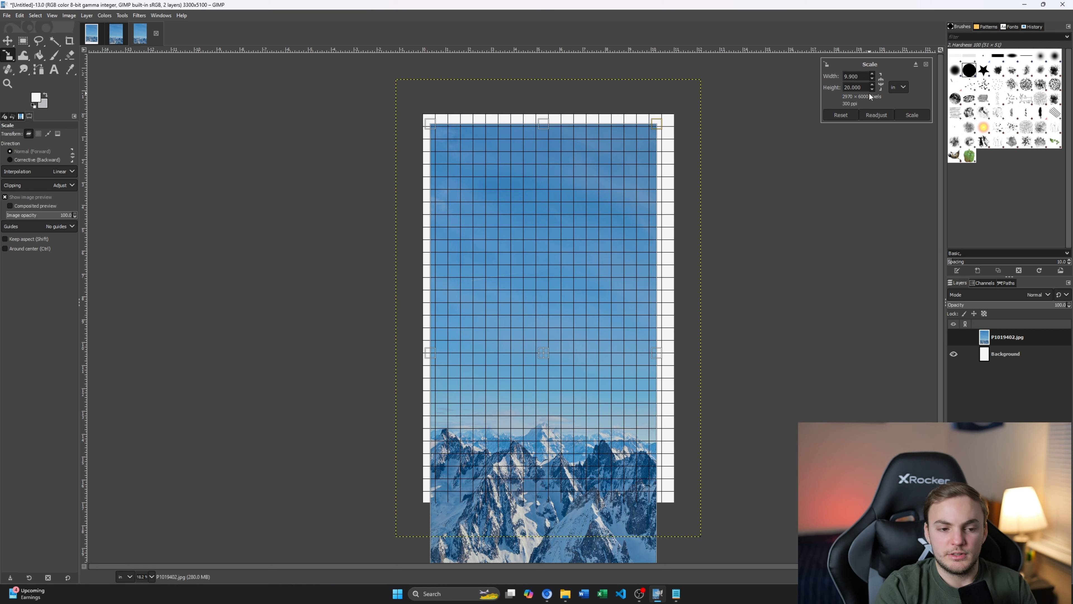
key(ctrl+z)
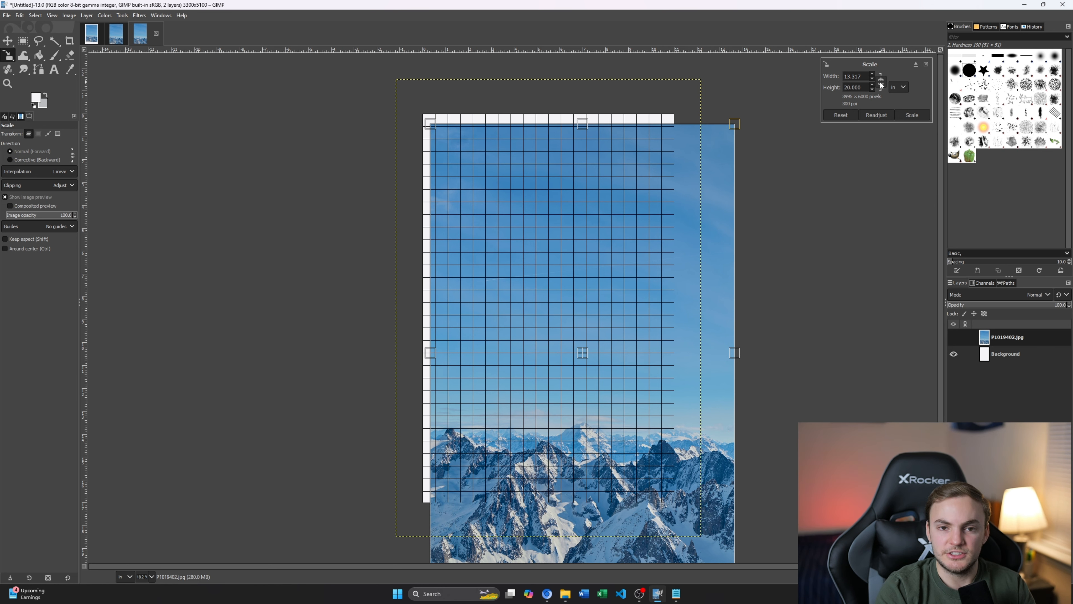
key(ctrl+z)
key(ctrl+z)
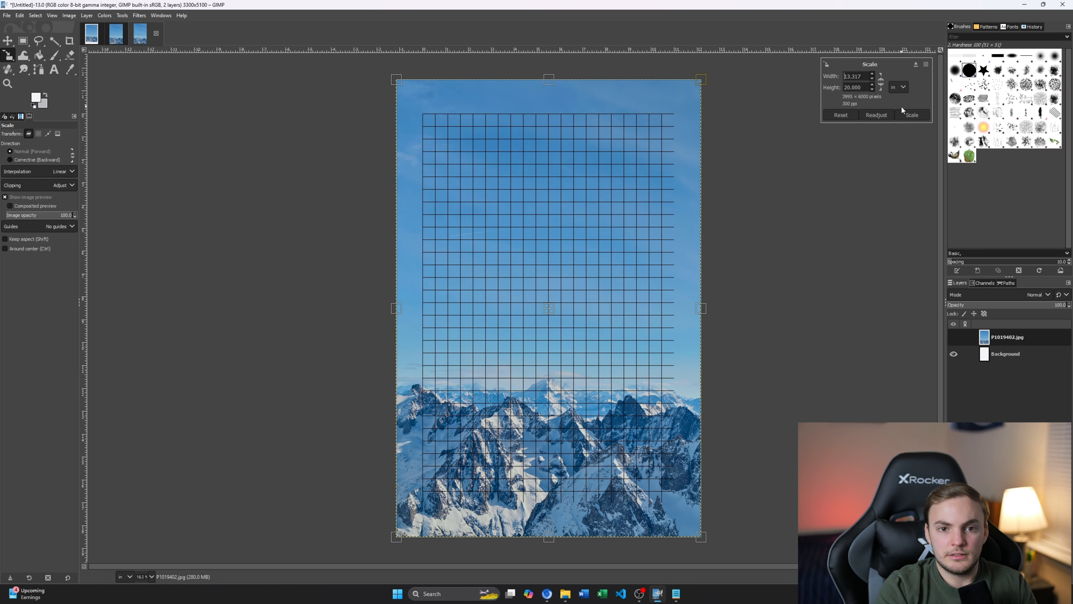
click(839, 115)
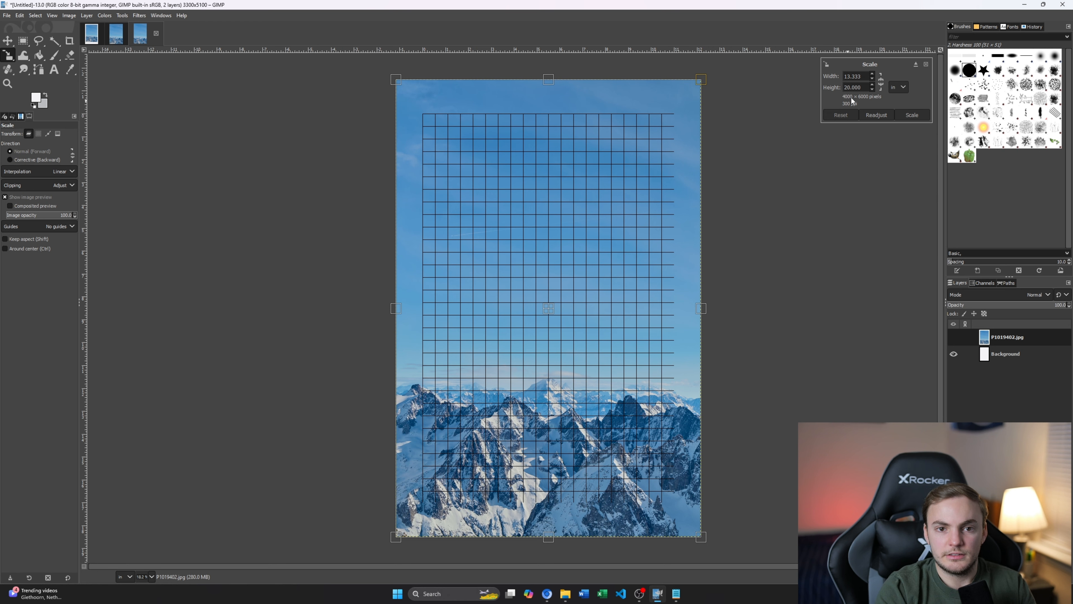
Step: Link the width and height, set the photo's width to 9.9 inches and apply the scaling
click(879, 86)
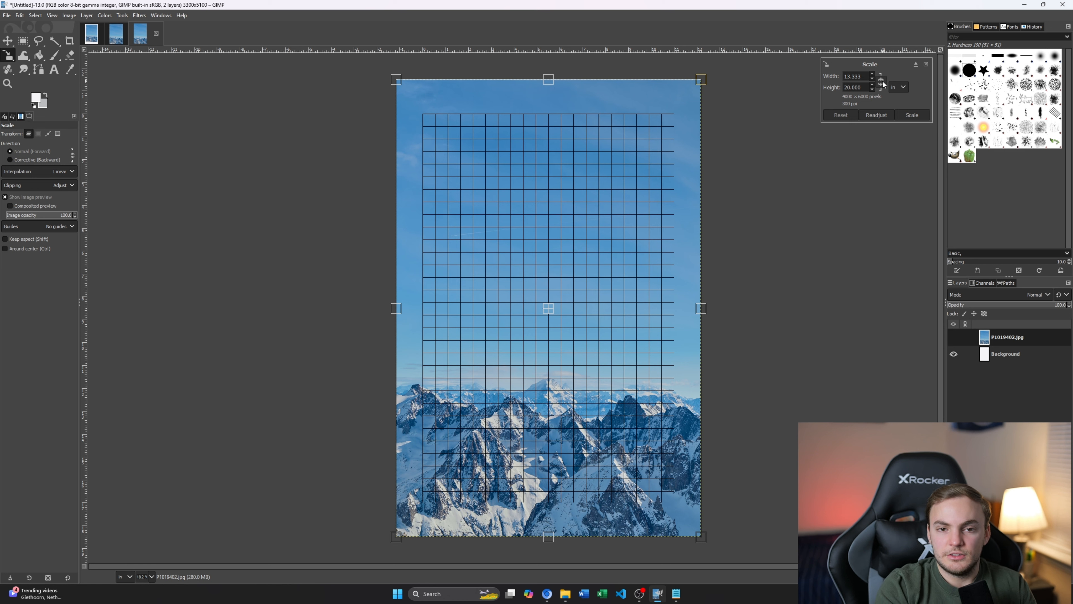
click(883, 84)
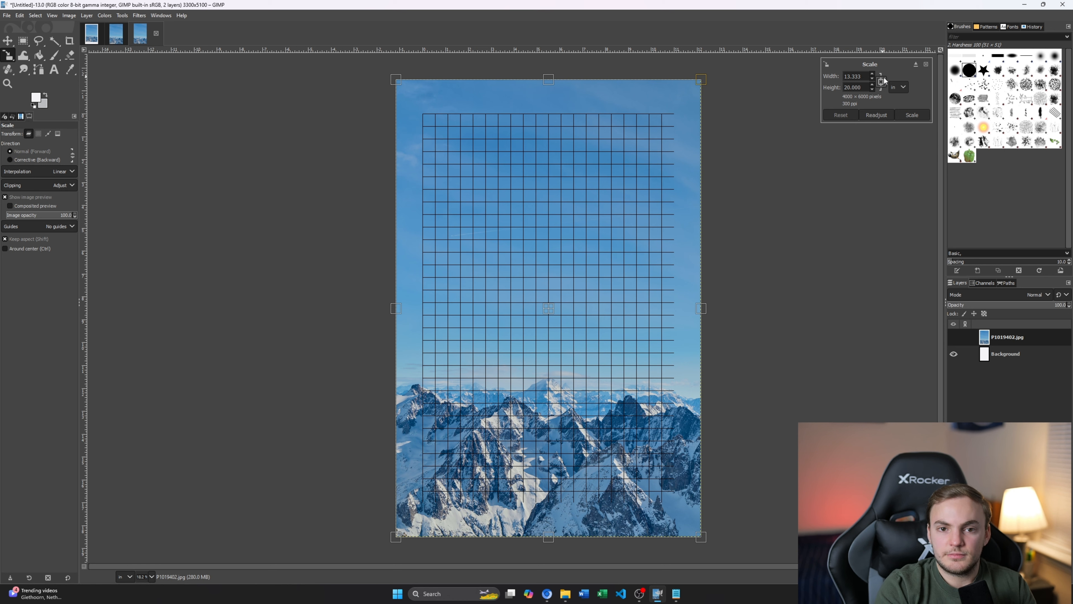
drag(867, 77, 824, 79)
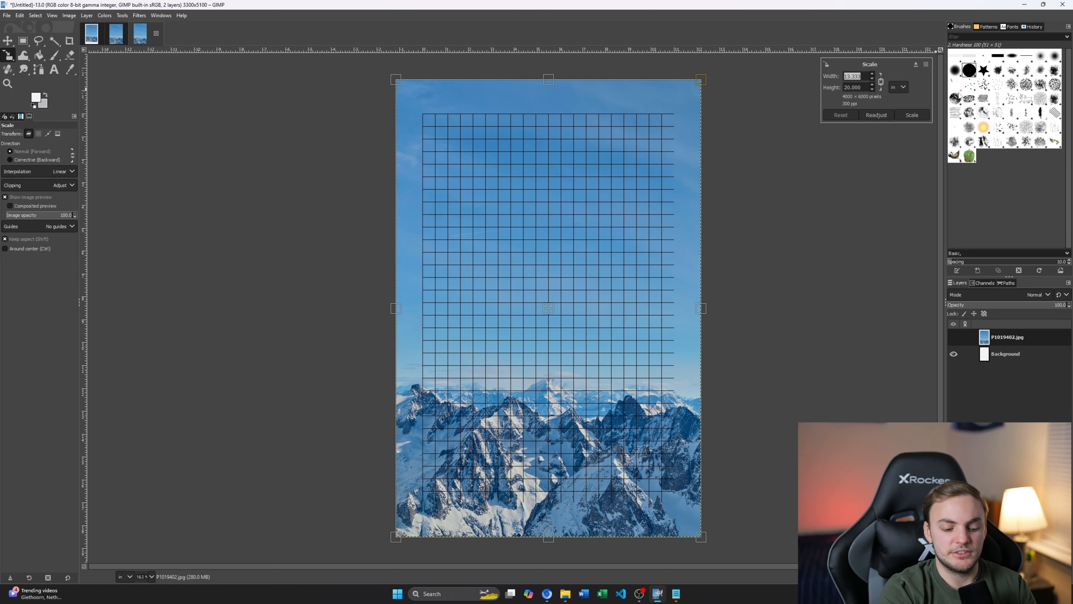
text(9)
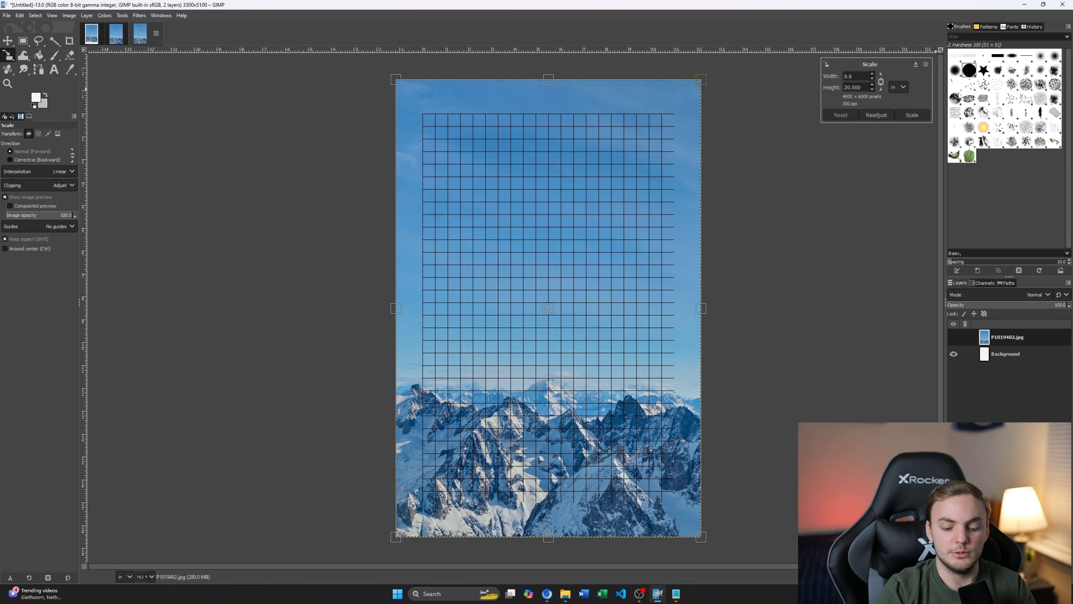
text(.9)
key(Return)
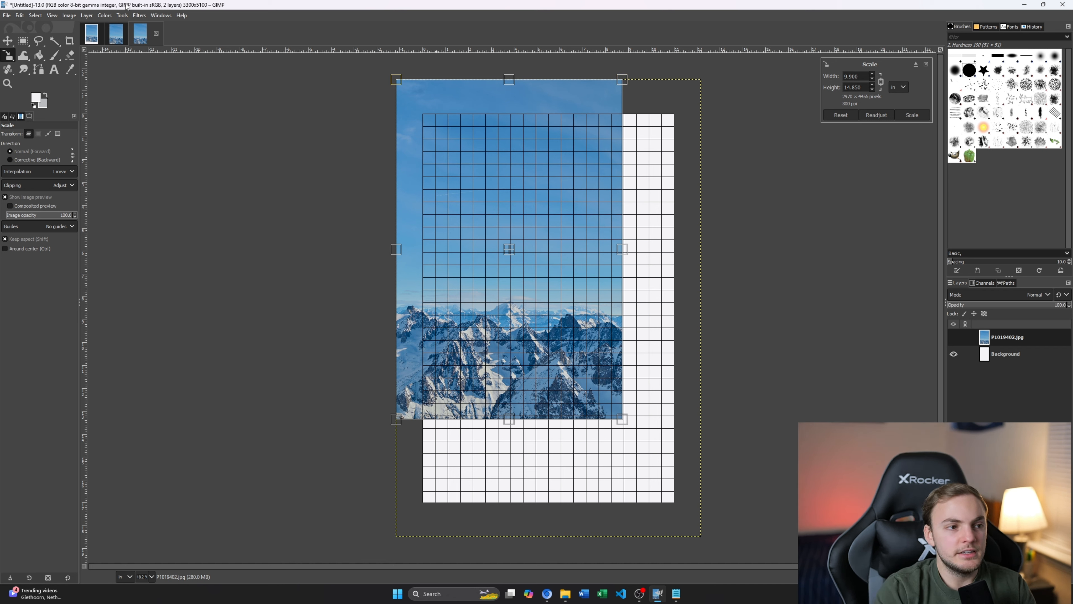
click(912, 115)
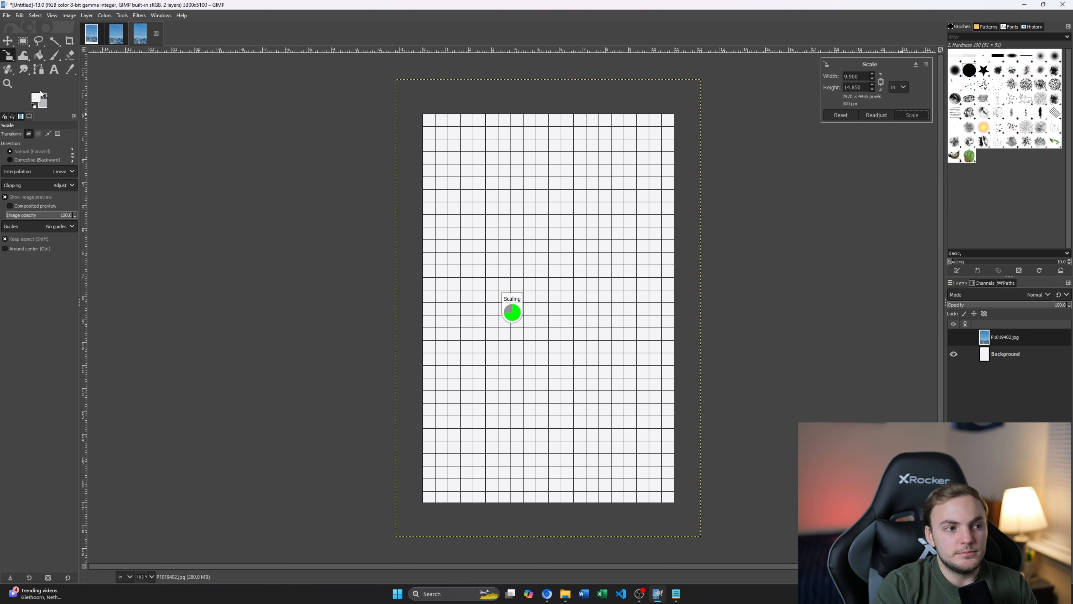
Step: Move the scaled photo so its upper-left corner snaps to the grid intersection one cell inside the canvas corner
key(m)
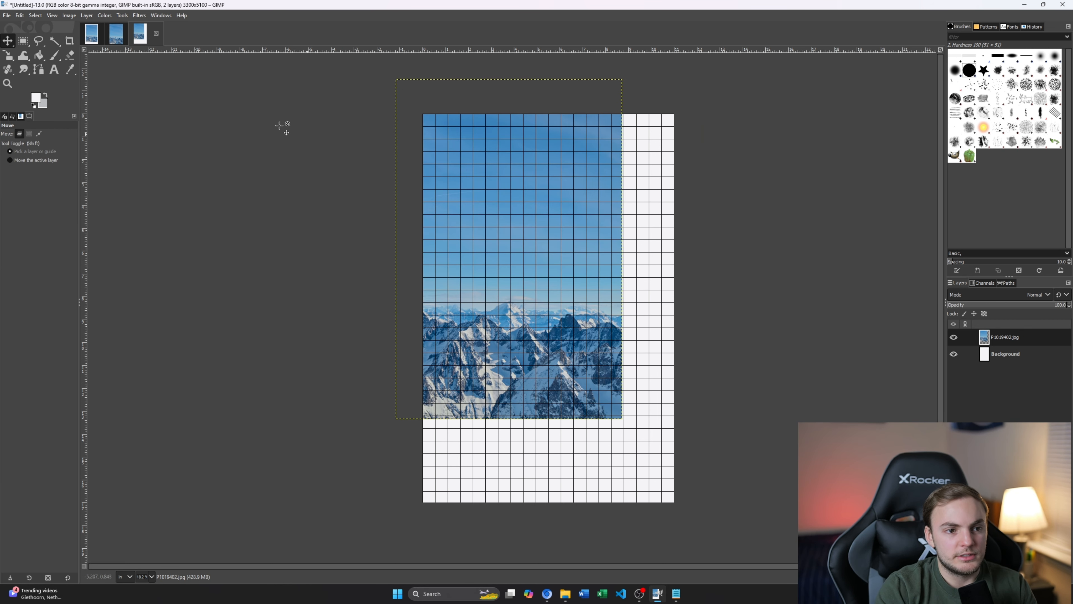
drag(500, 160, 541, 211)
key(ctrl)
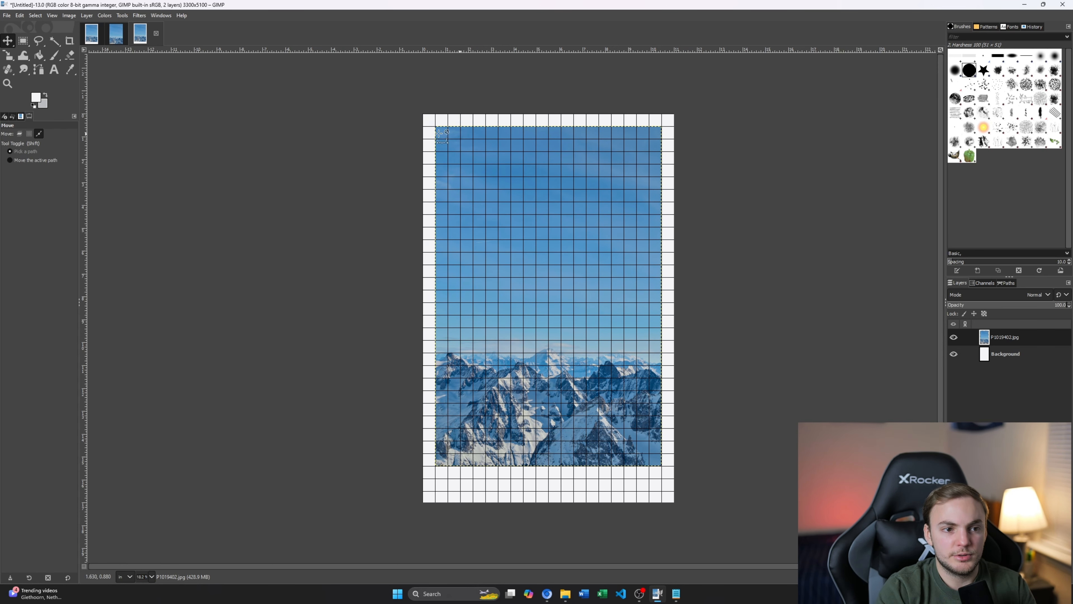
Step: Examine the photo's corners up close for alignment with the grid, and inspect the border around the whole poster
scroll(435, 127, up, 10)
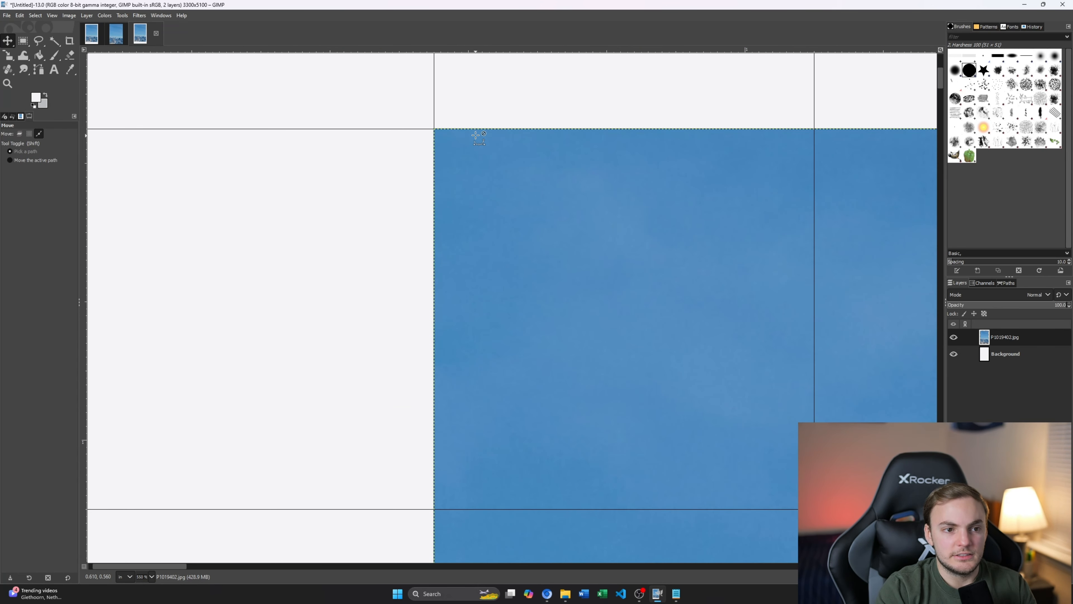
scroll(475, 137, down, 10)
scroll(516, 198, up, 8)
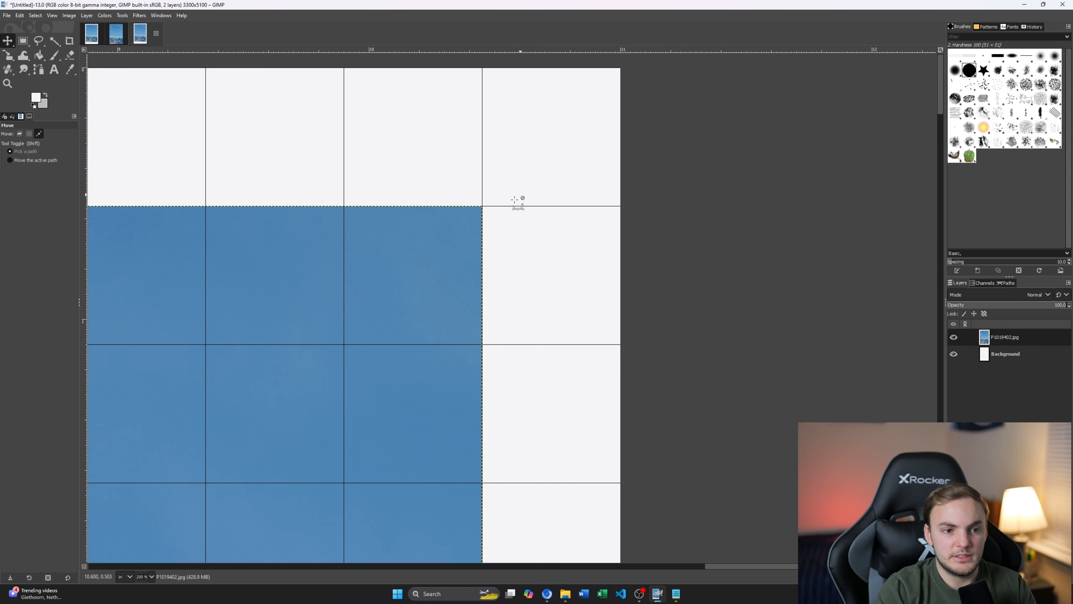
scroll(517, 202, up, 3)
scroll(443, 203, down, 7)
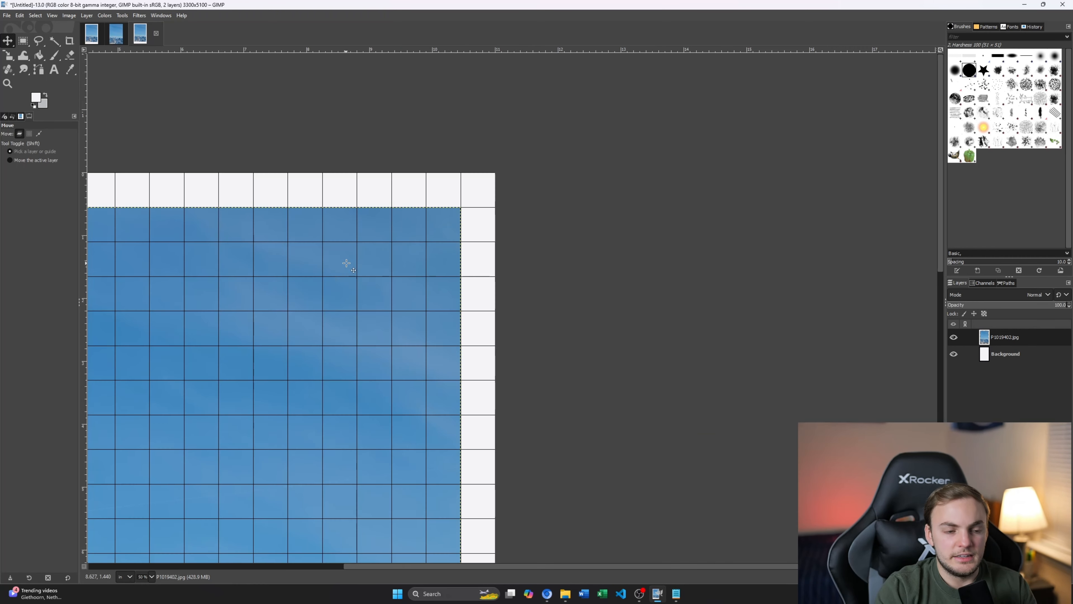
scroll(346, 263, down, 3)
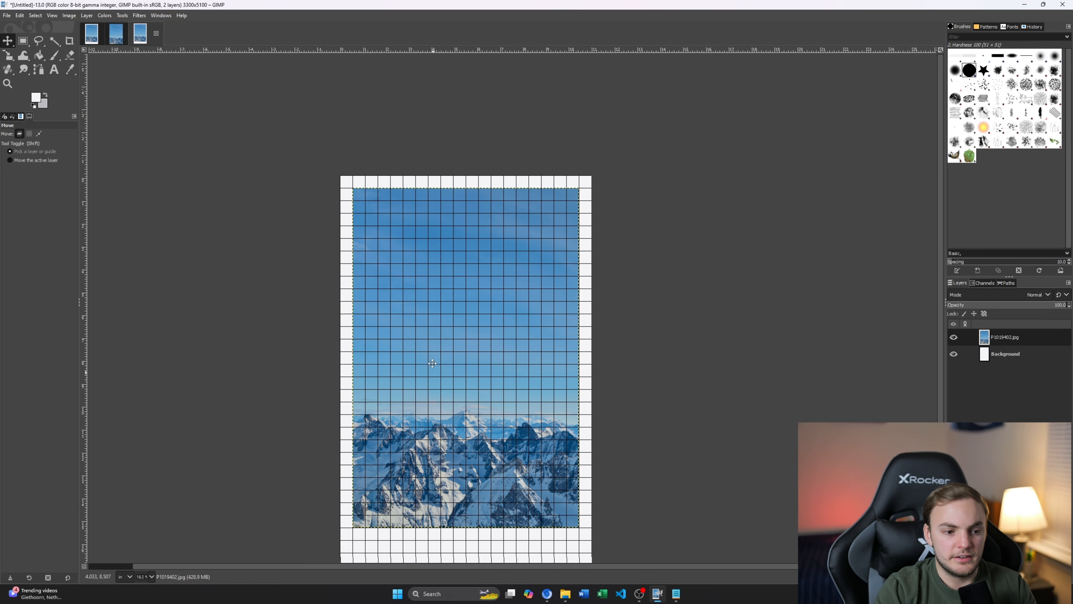
scroll(433, 364, down, 4)
scroll(366, 328, up, 10)
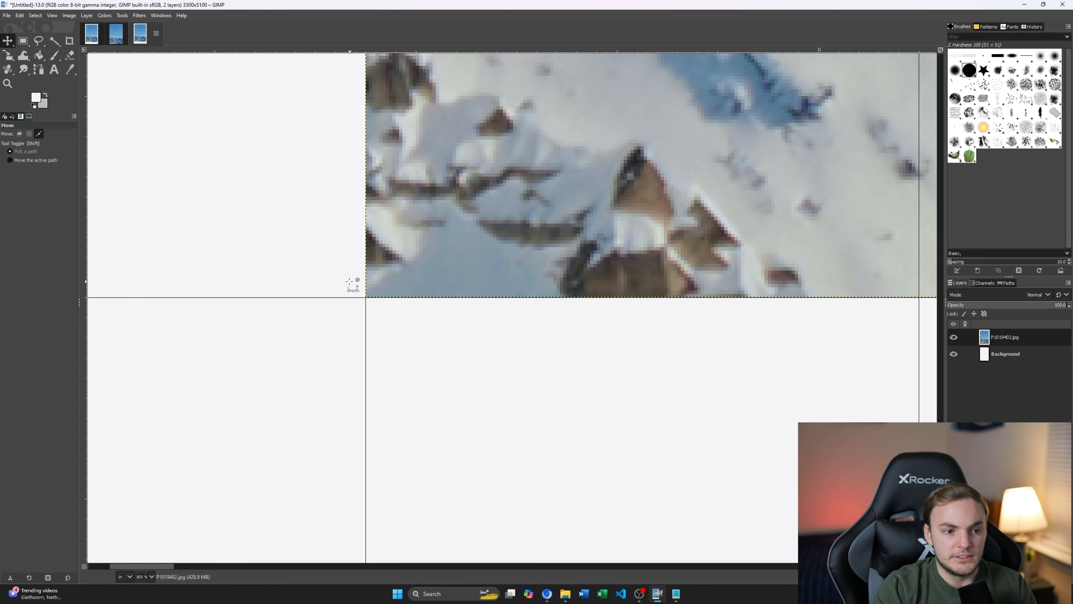
scroll(351, 282, down, 8)
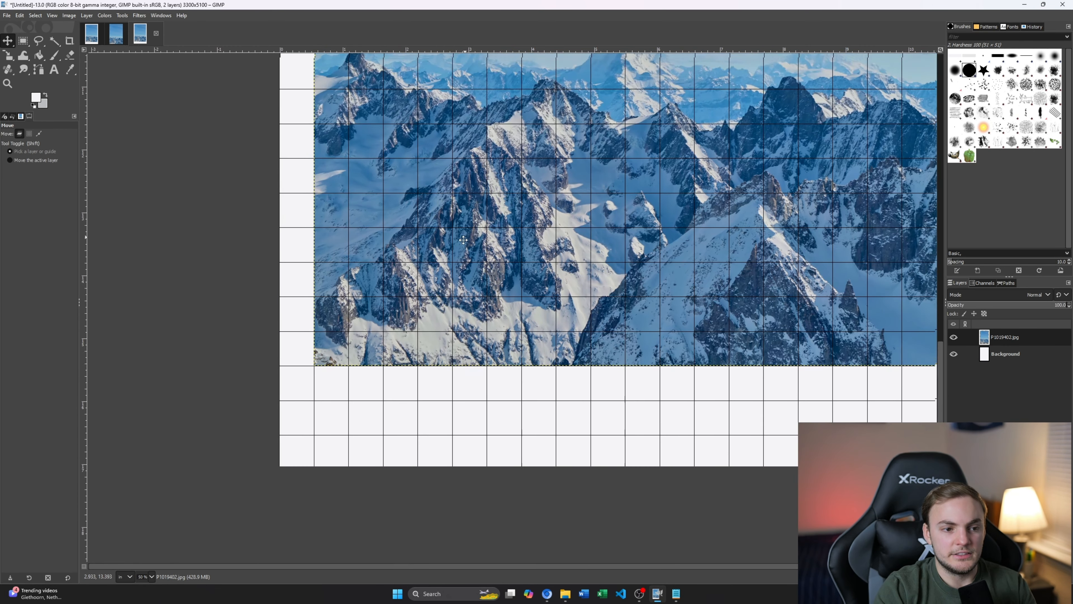
scroll(464, 240, down, 1)
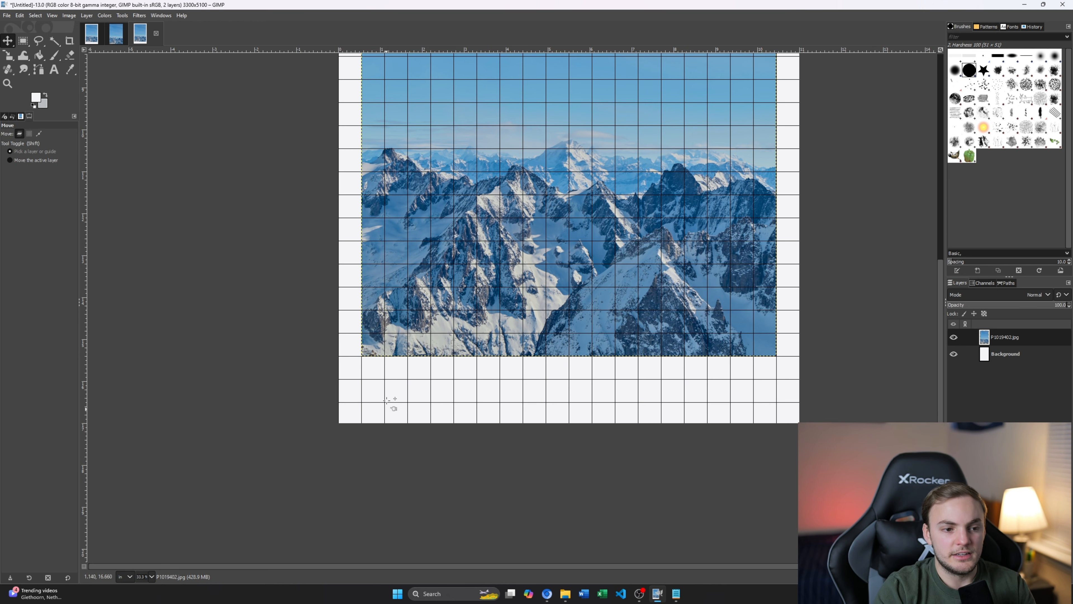
scroll(473, 390, down, 1)
scroll(440, 466, up, 5)
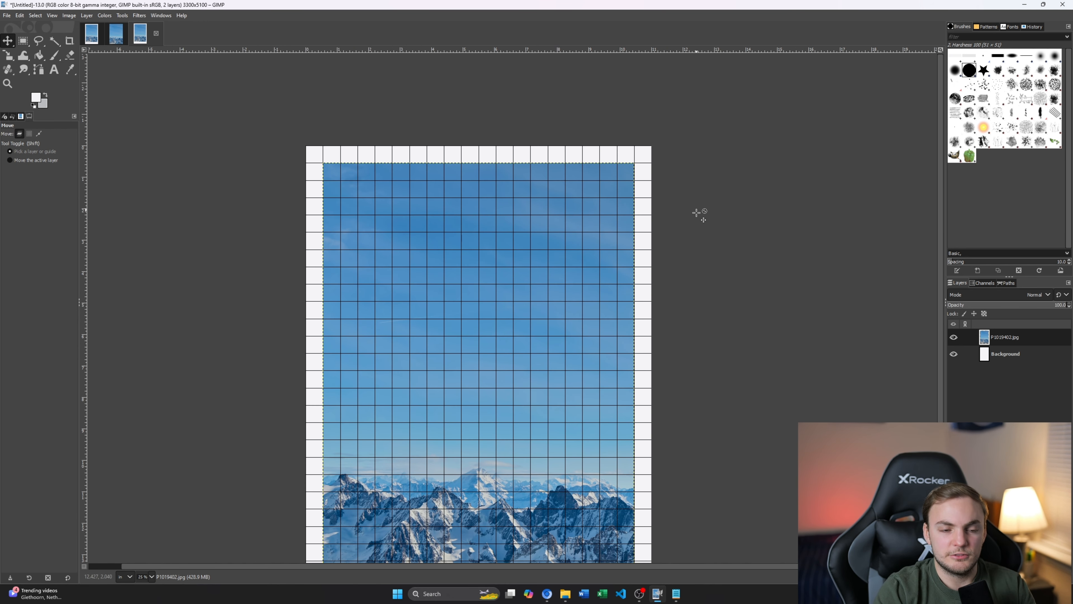
scroll(430, 277, down, 4)
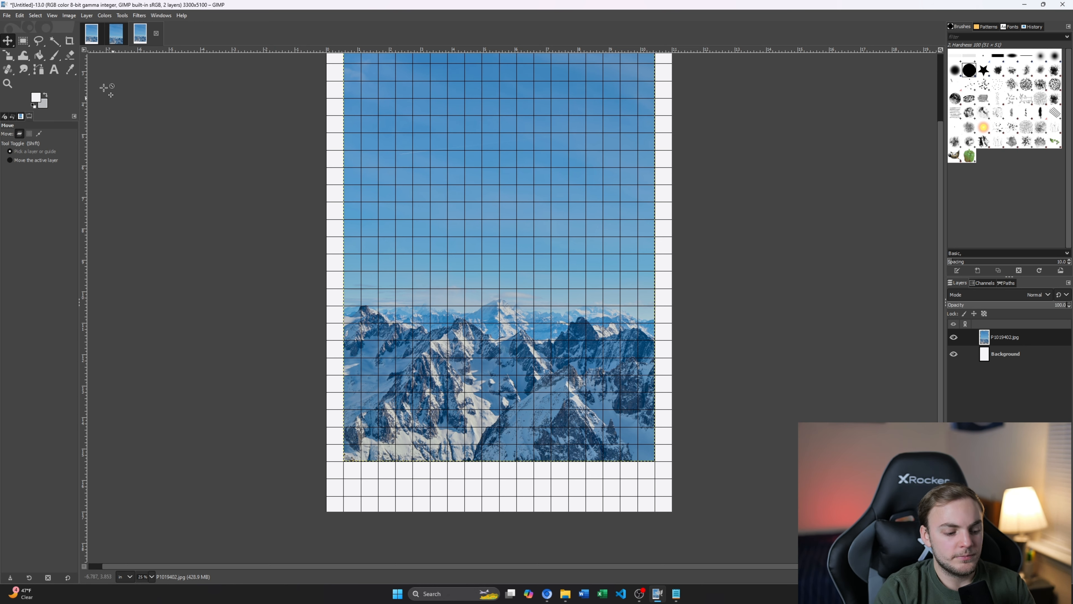
Step: Draw a text box about five grid cells wide in the bottom border, with its upper-left corner at the photo's lower-left corner
click(53, 70)
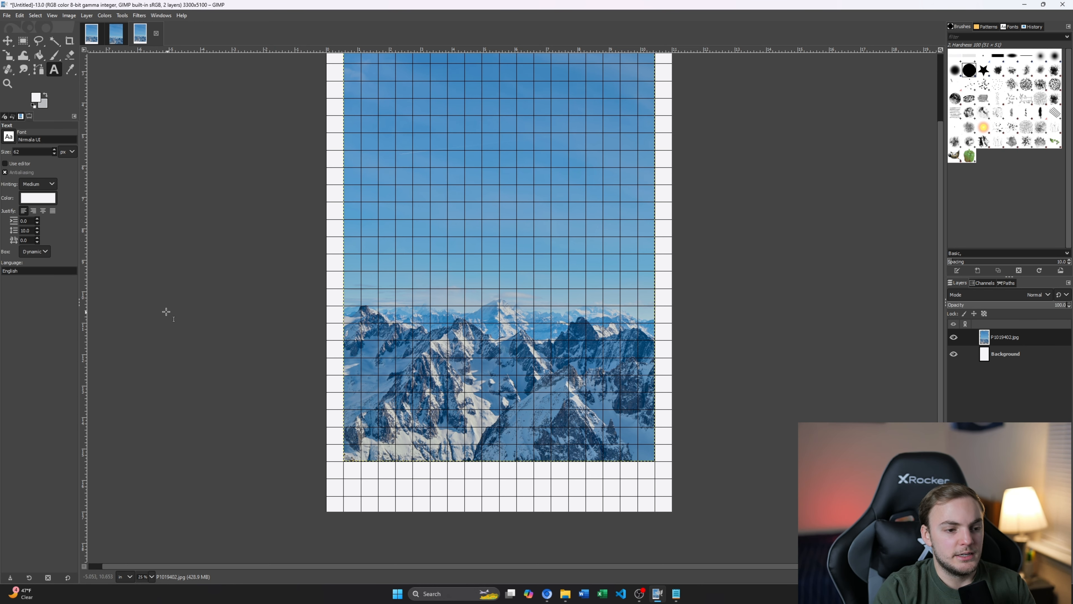
scroll(356, 476, up, 2)
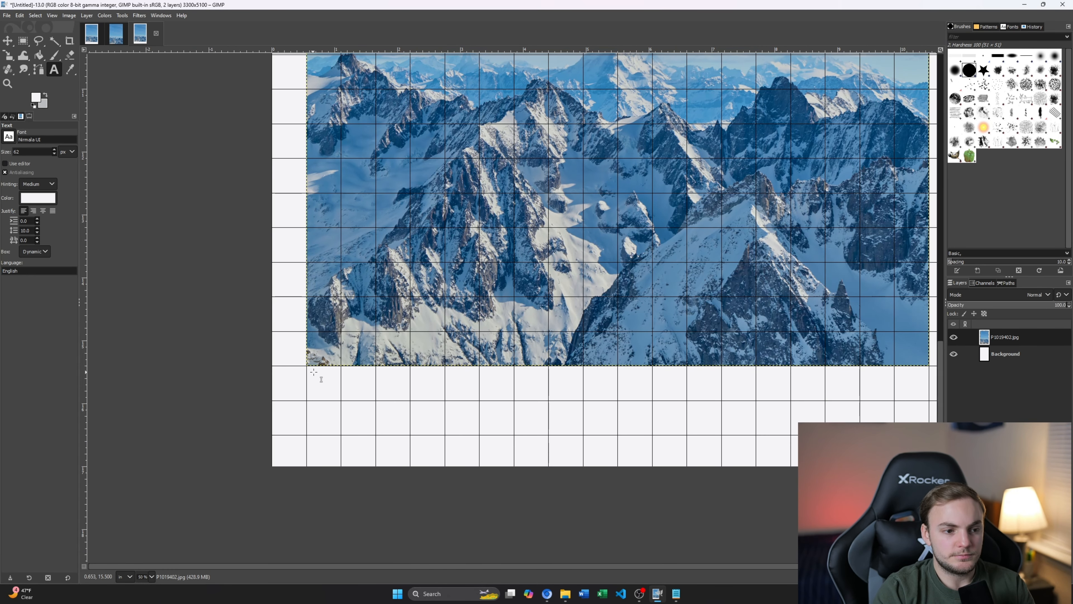
drag(313, 372, 512, 468)
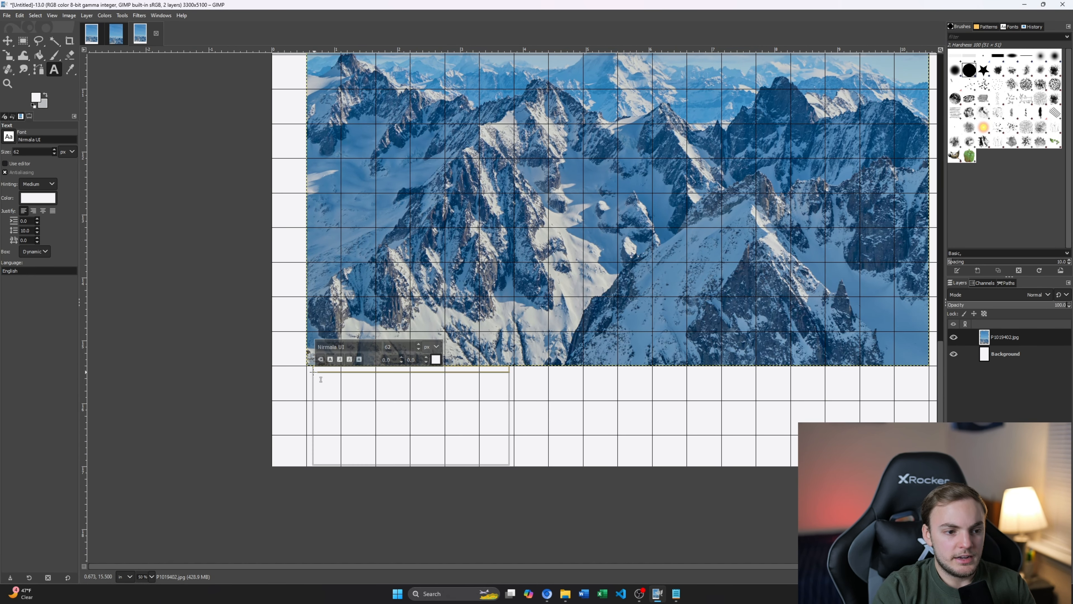
click(306, 366)
click(345, 390)
drag(317, 375, 483, 454)
drag(314, 372, 305, 363)
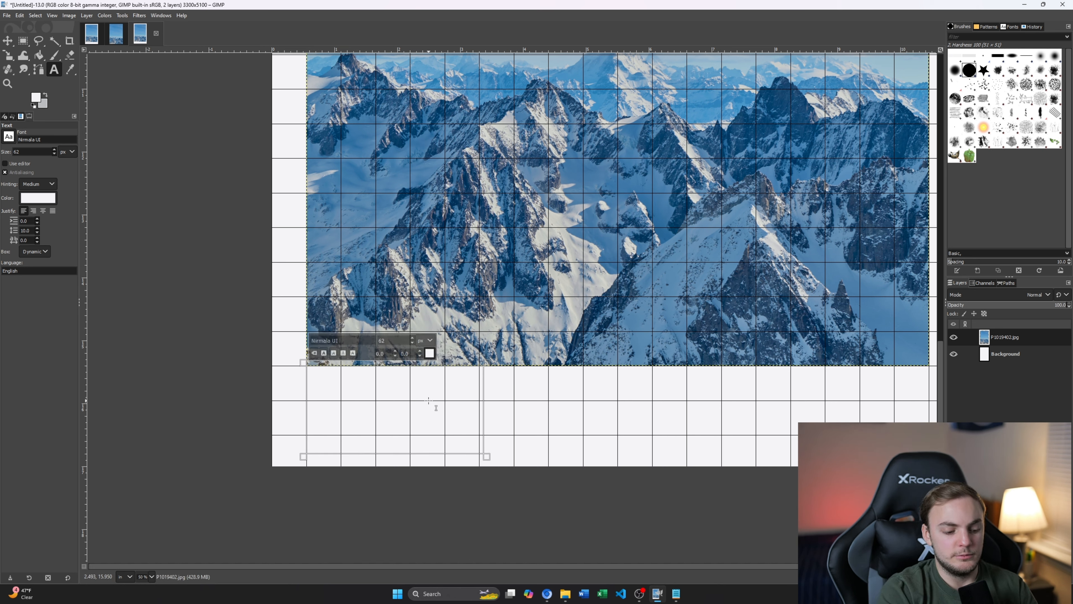
Step: Enter the text "60mm" in the box and format it in black (000000) at a size of 75 px
text(60mm)
key(ctrl+a)
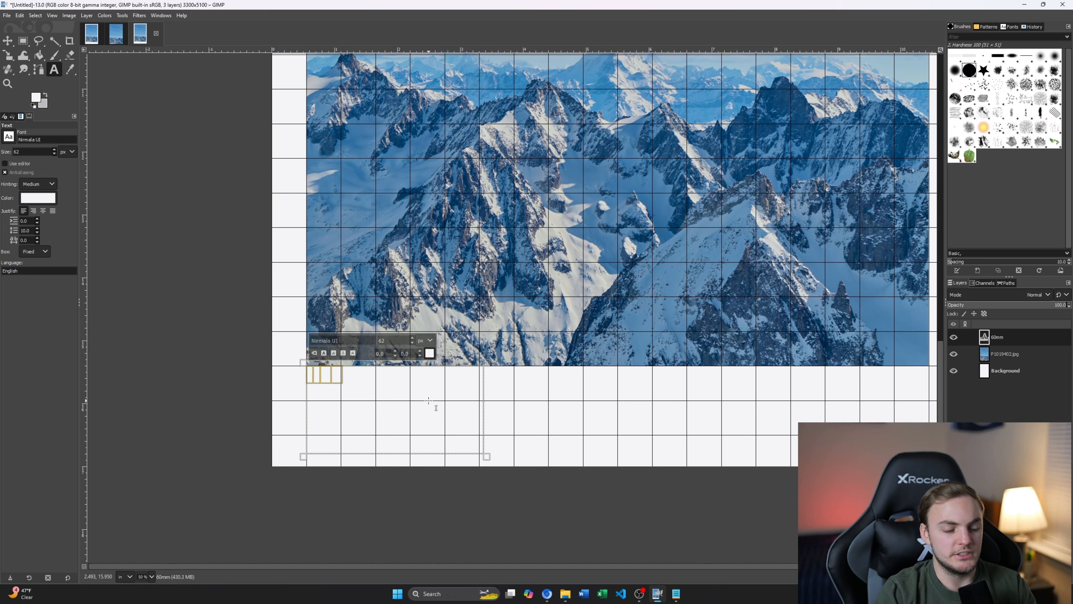
click(429, 354)
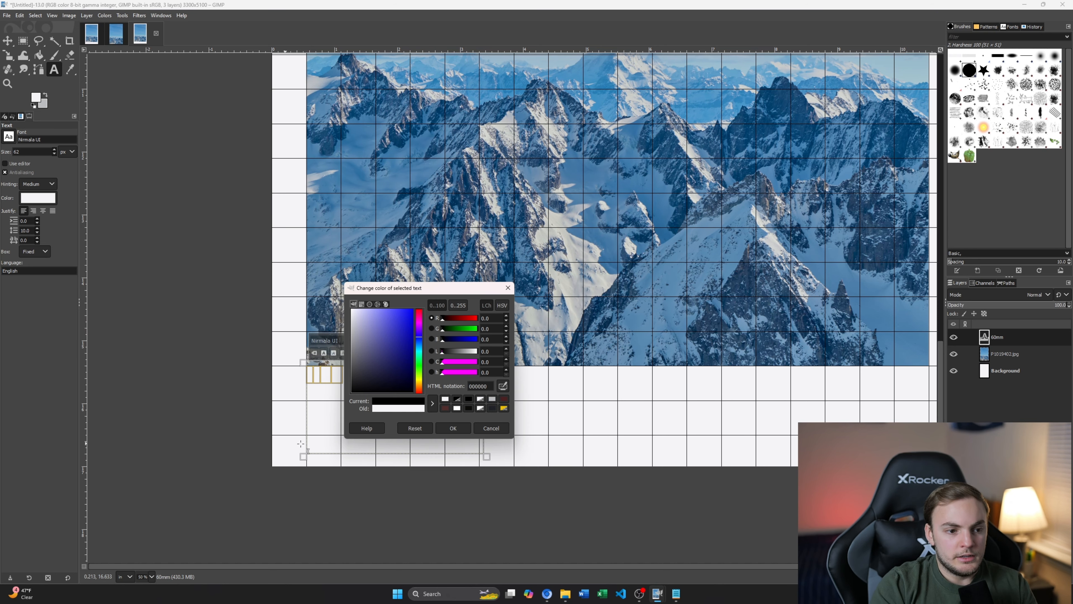
click(450, 429)
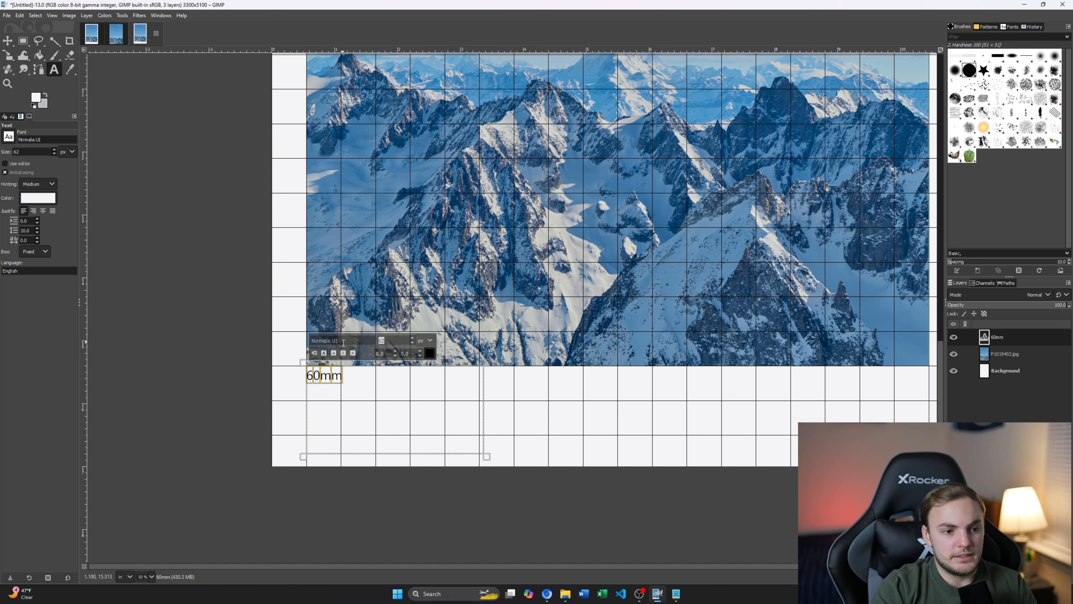
text(75)
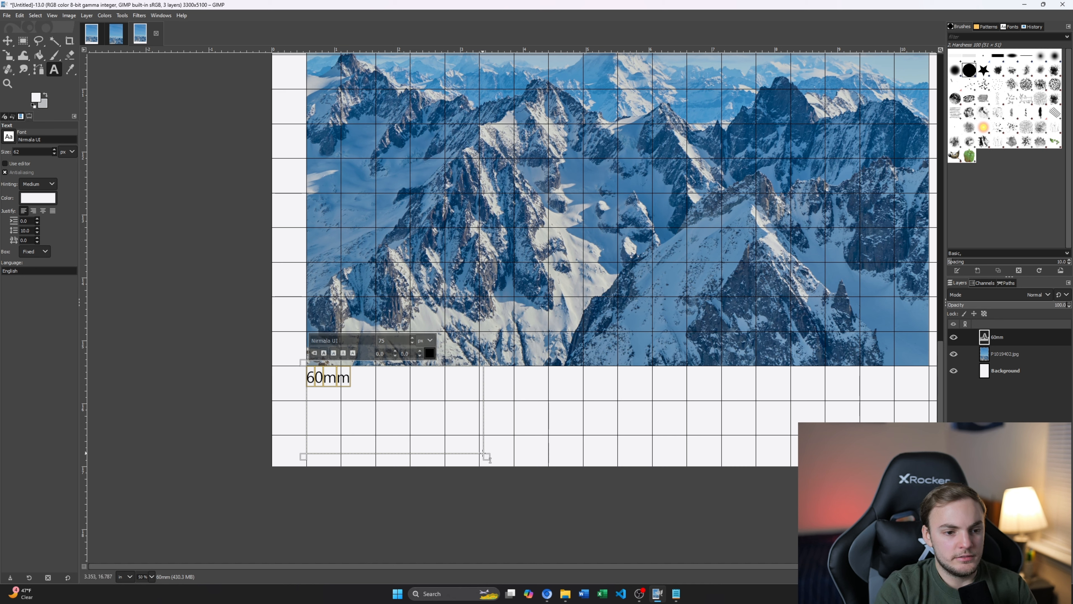
Step: Shrink the 60mm text box to fit its text and add a box about seven grid cells wide beside it reading "f/5.6"
drag(494, 465, 347, 387)
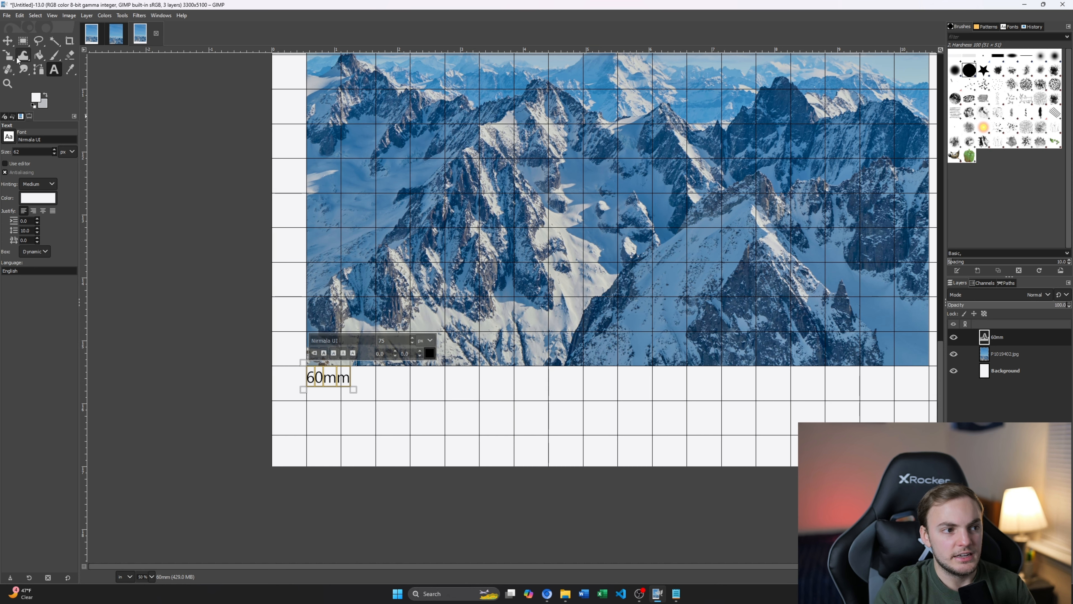
drag(604, 385, 445, 384)
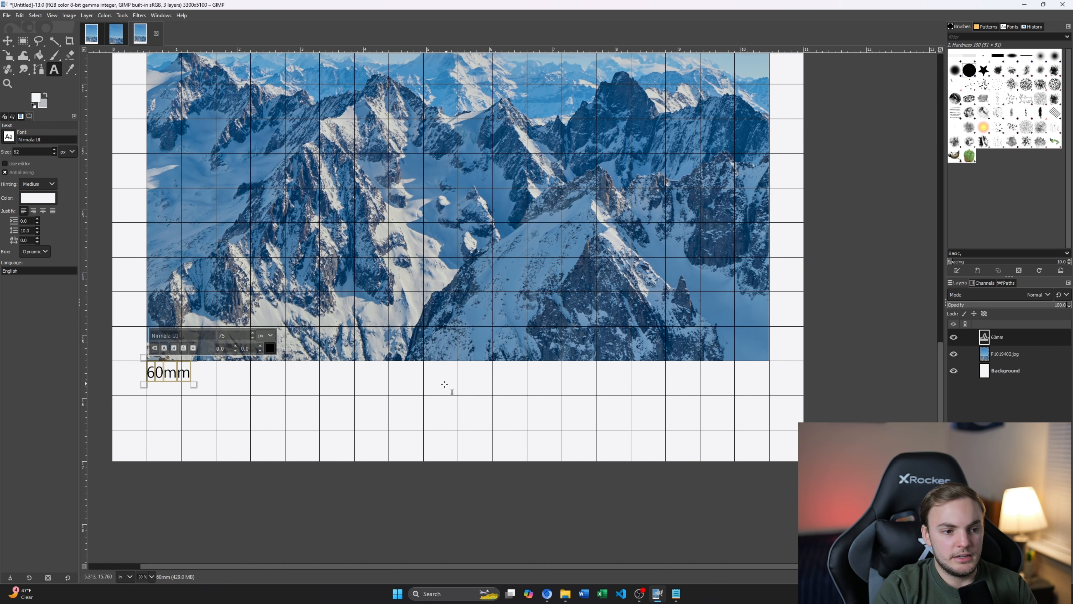
drag(362, 366, 607, 446)
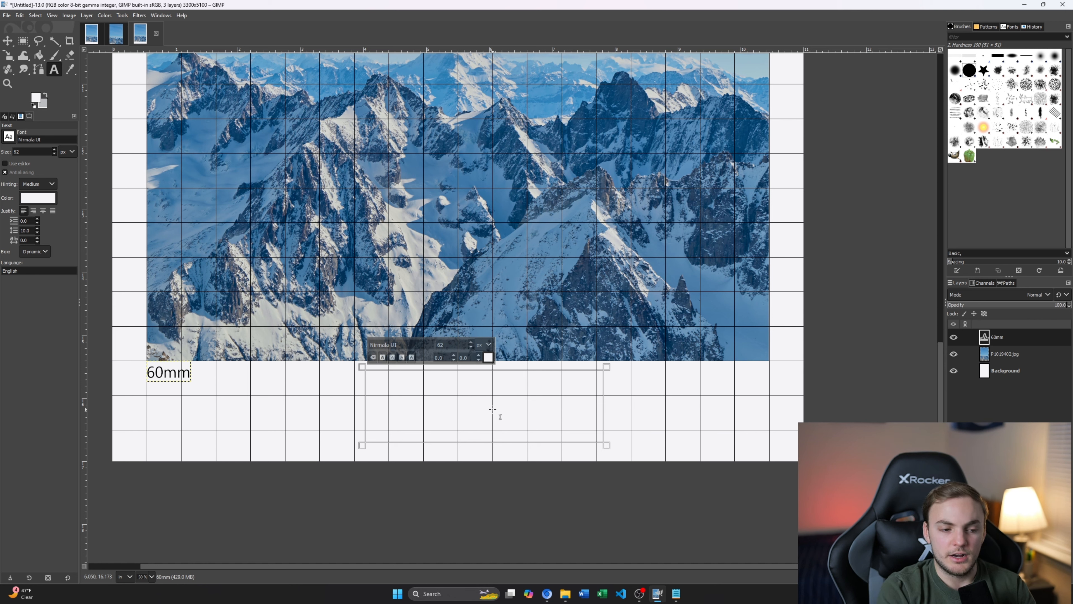
text(f/5.6)
Step: Format the whole "f/5.6" text in black at a size of 75 px
key(ctrl+a)
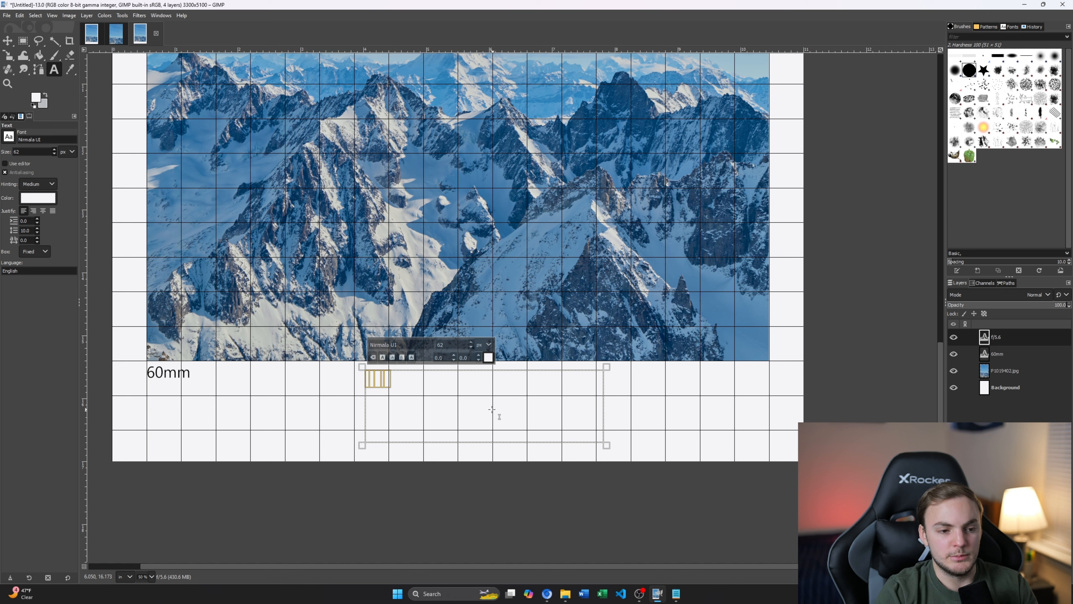
click(487, 358)
drag(465, 352, 467, 404)
click(512, 430)
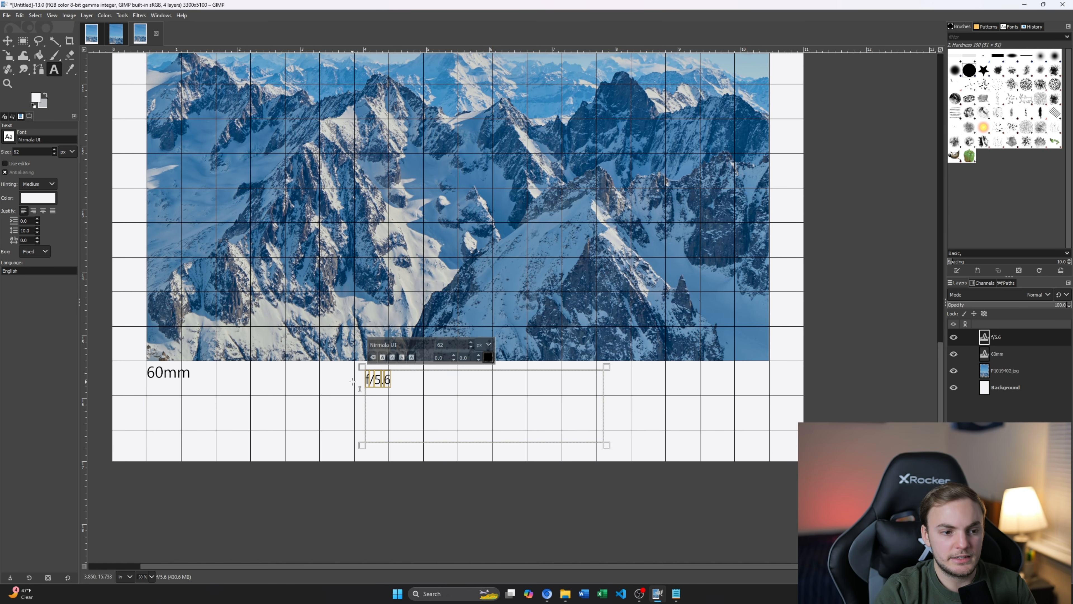
double_click(441, 344)
text(75)
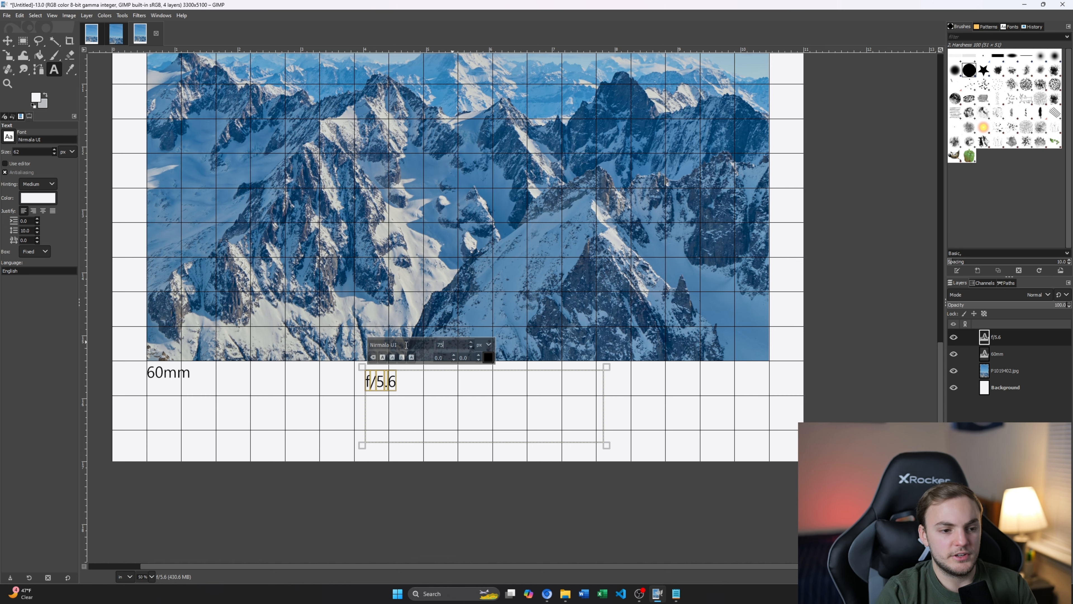
Step: Move "f/5.6" against the photo's lower edge, five grid cells in from the photo's left edge, and shrink its box to fit
drag(460, 380, 479, 401)
click(8, 41)
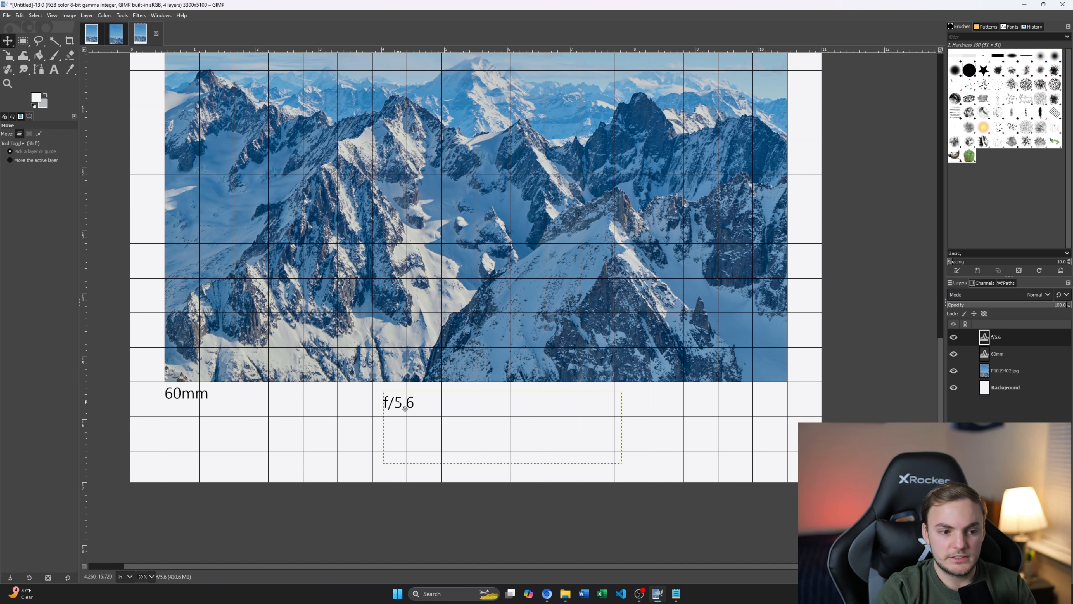
drag(404, 408, 359, 399)
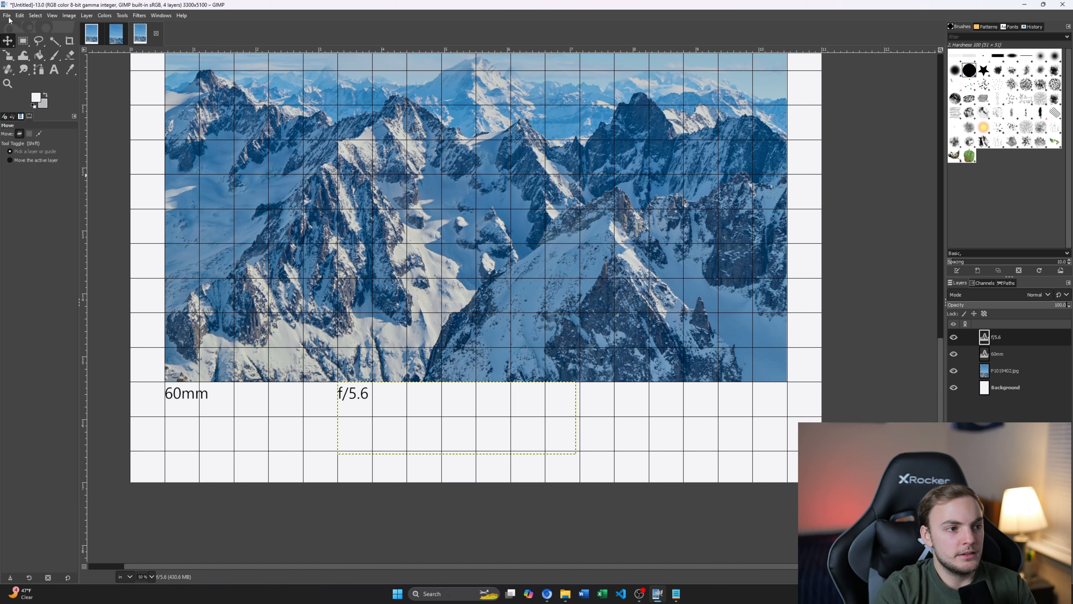
click(54, 70)
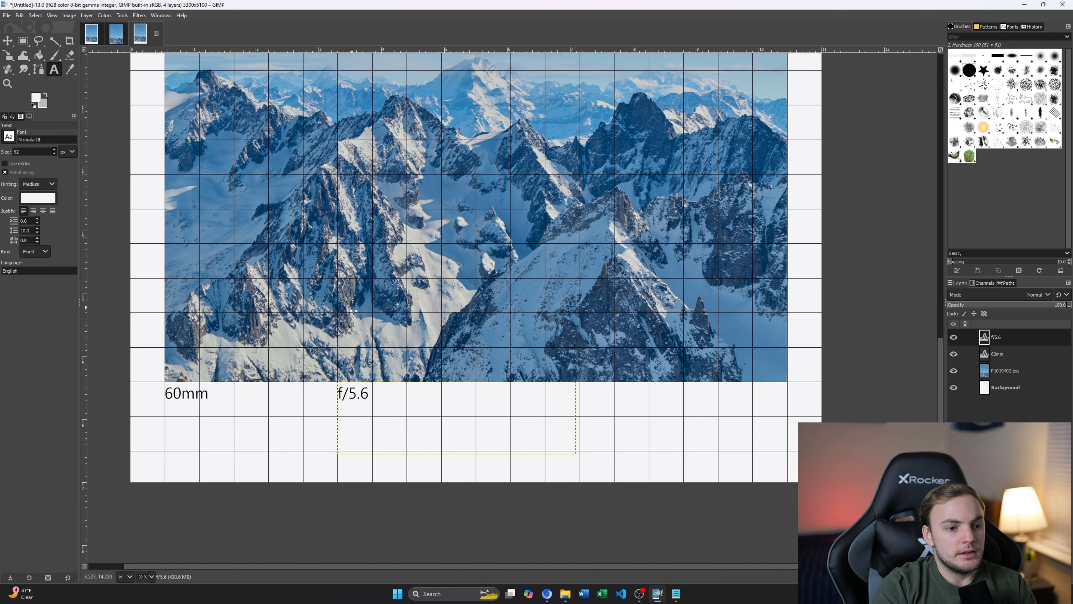
click(356, 402)
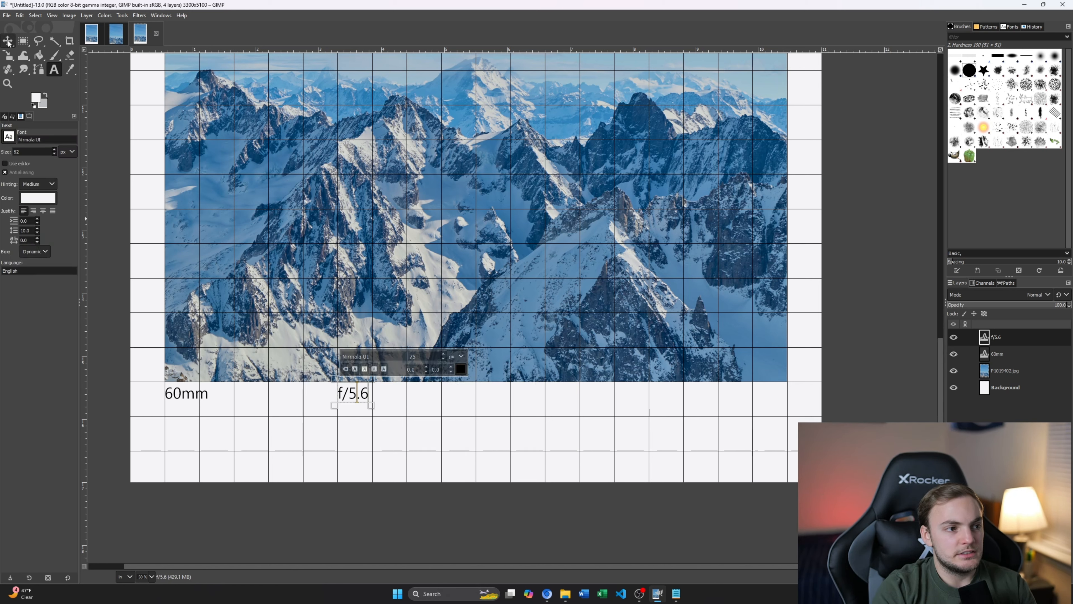
Step: Draw a text box about five grid cells wide under the right half of the photo and enter "ISO 100"
drag(479, 386, 652, 471)
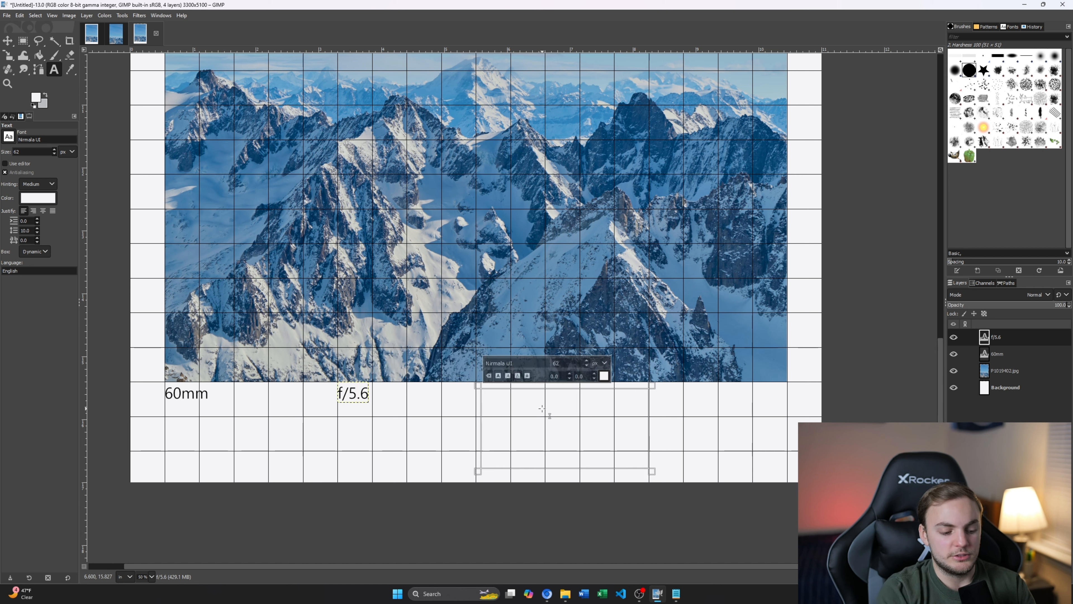
text(ISO)
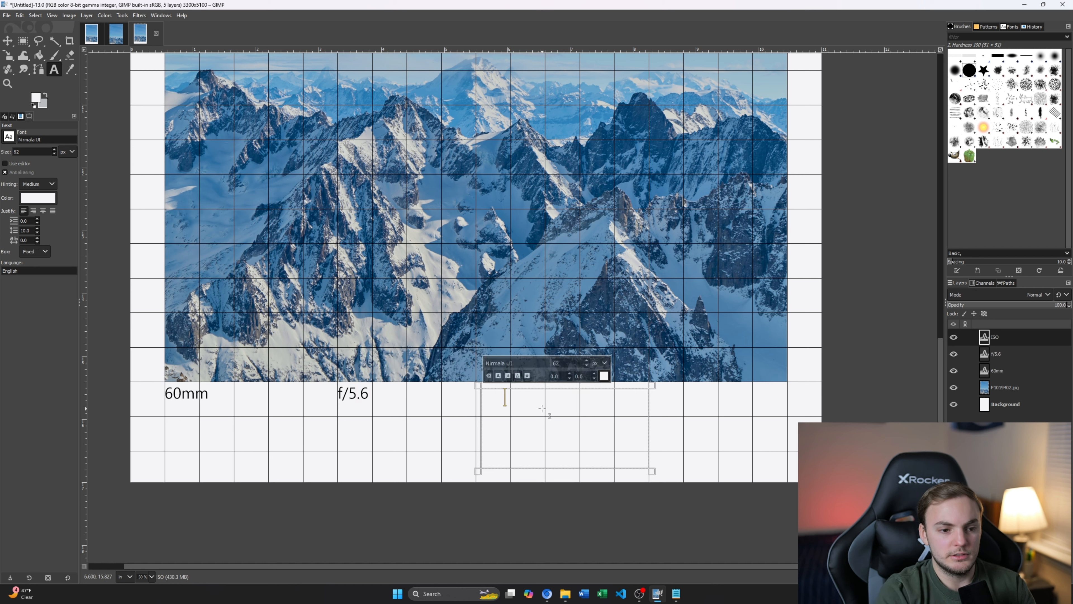
text( 100)
Step: Format the whole "ISO 100" text in black (000000) at a size of 75 px
key(ctrl+a)
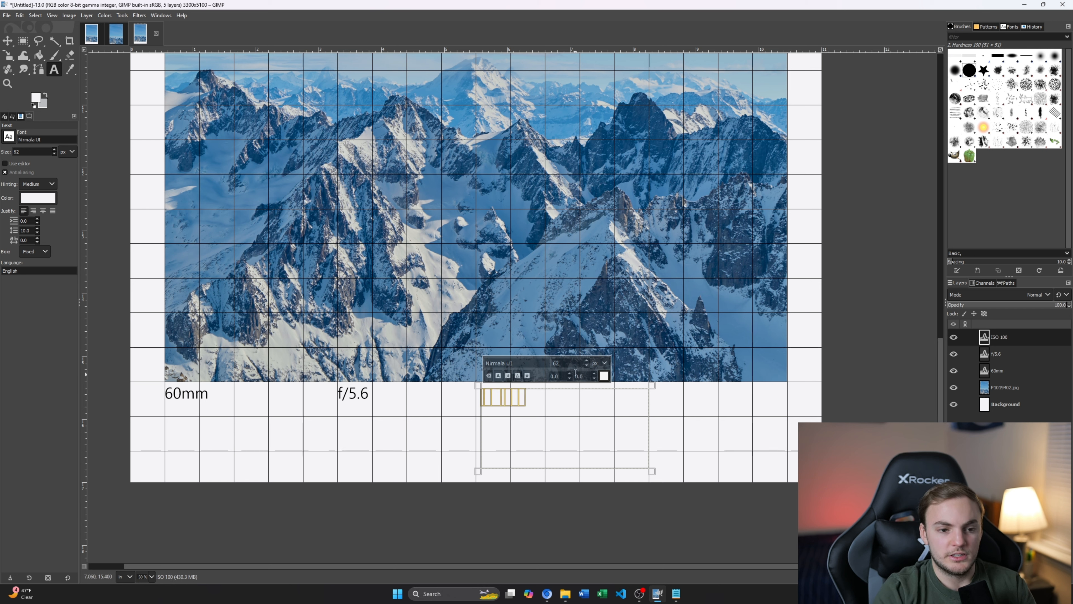
text(75)
click(604, 376)
click(627, 425)
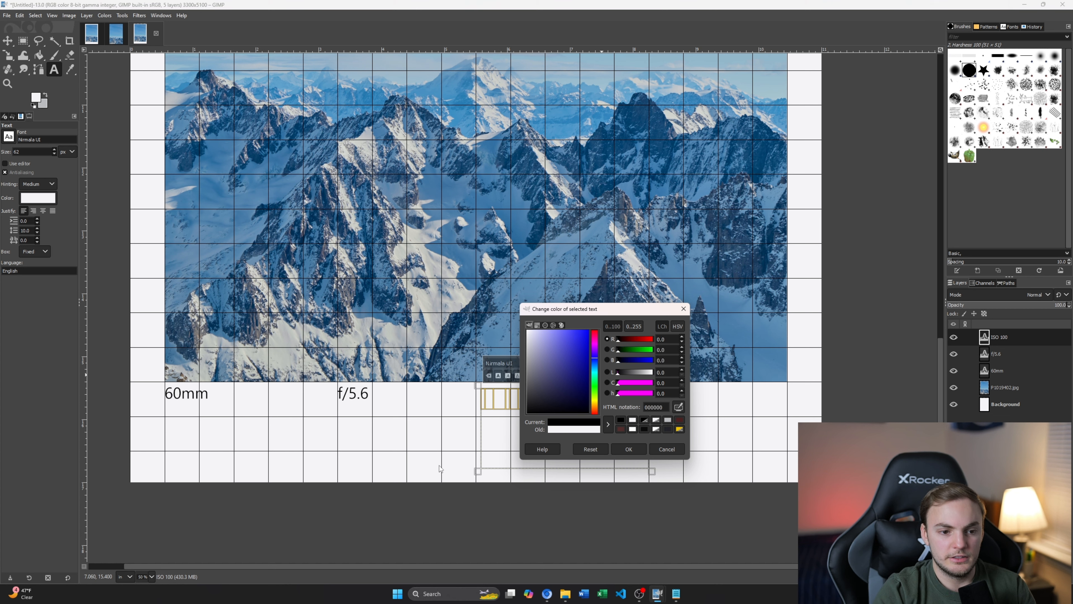
click(628, 450)
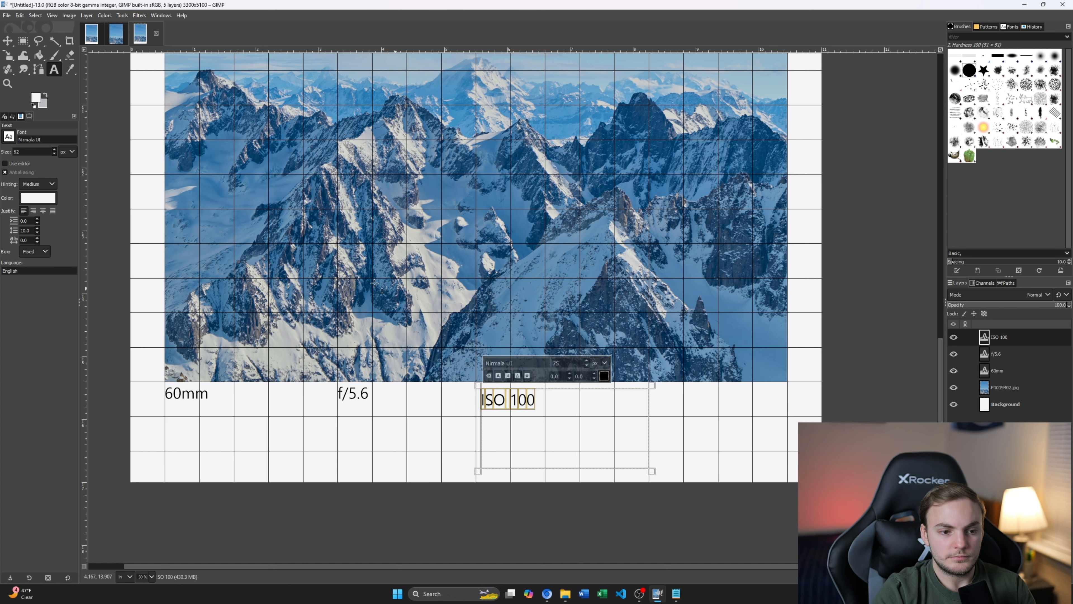
Step: Shrink the "ISO 100" box to its text and snap it under the photo, ending five grid cells short of the photo's right edge
click(649, 385)
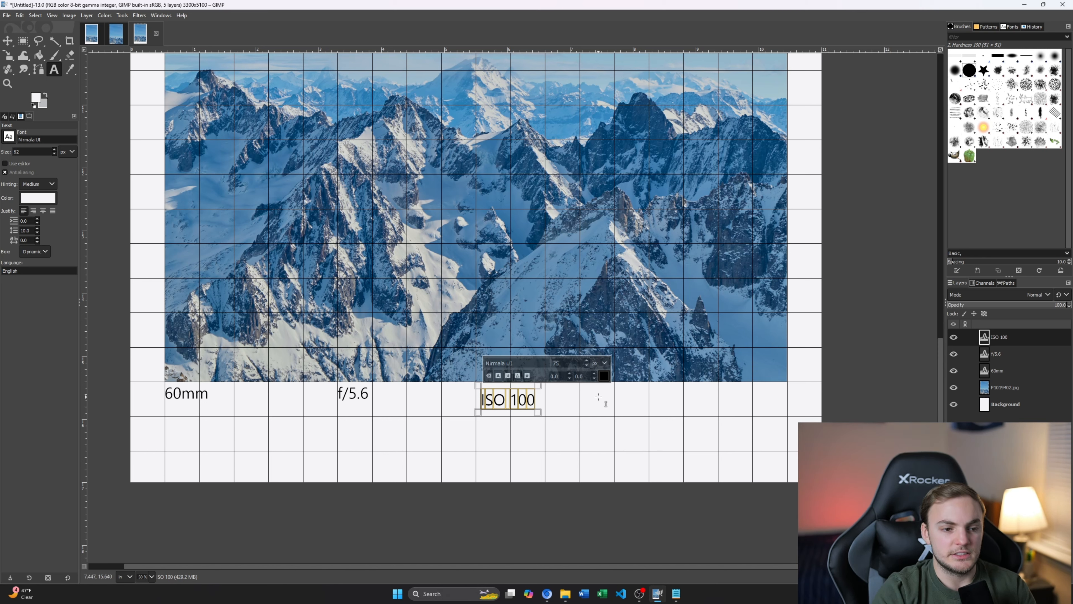
click(7, 41)
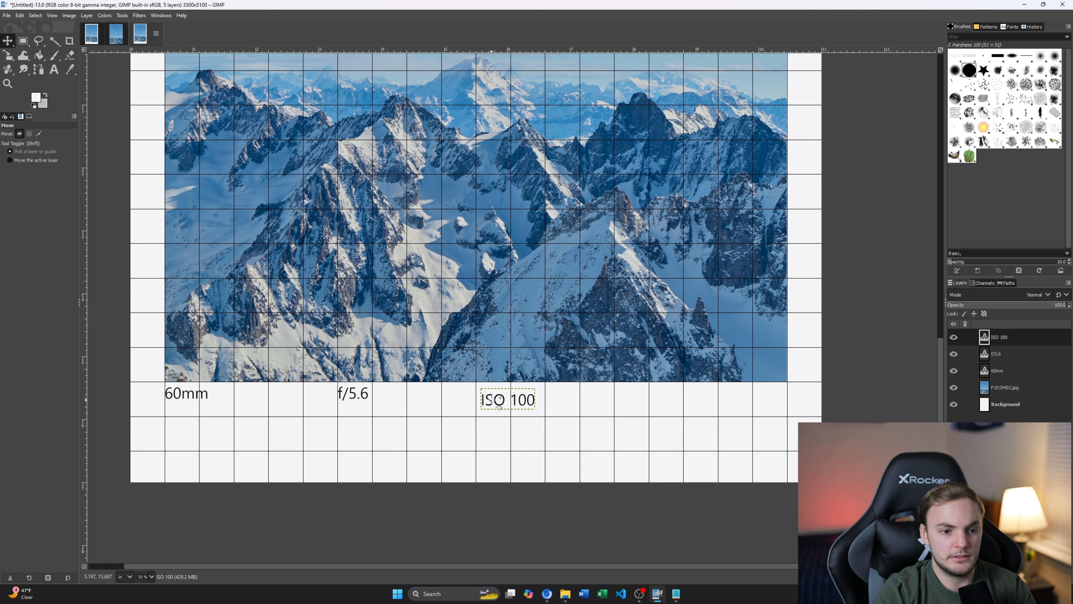
drag(498, 399, 570, 394)
drag(581, 401, 581, 401)
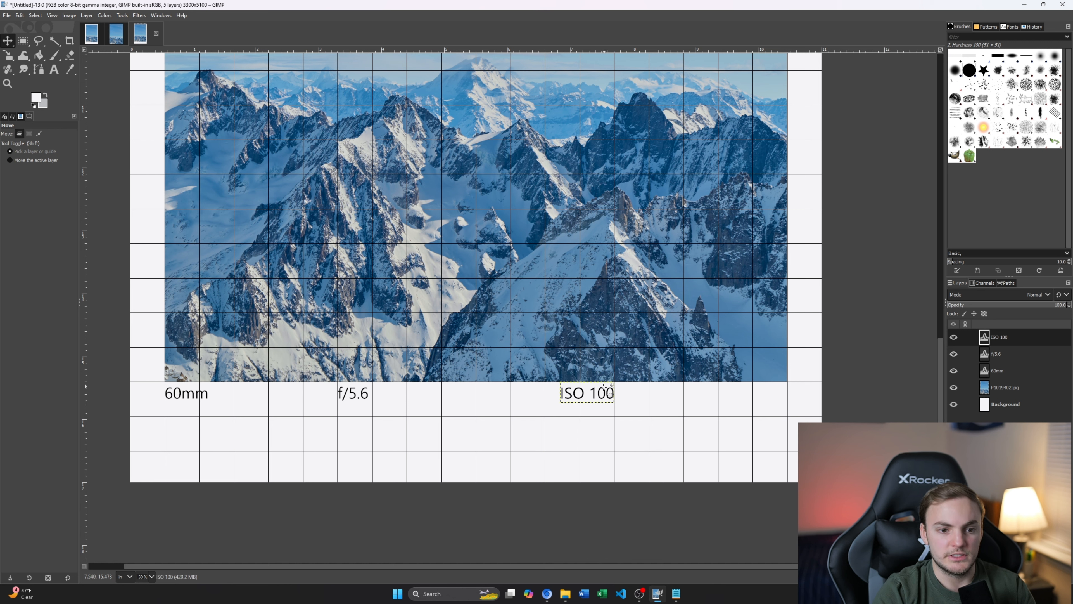
Step: Draw a text box about two and a half grid cells wide under the photo's lower-right corner and enter "1/150"
click(55, 70)
drag(701, 385, 790, 433)
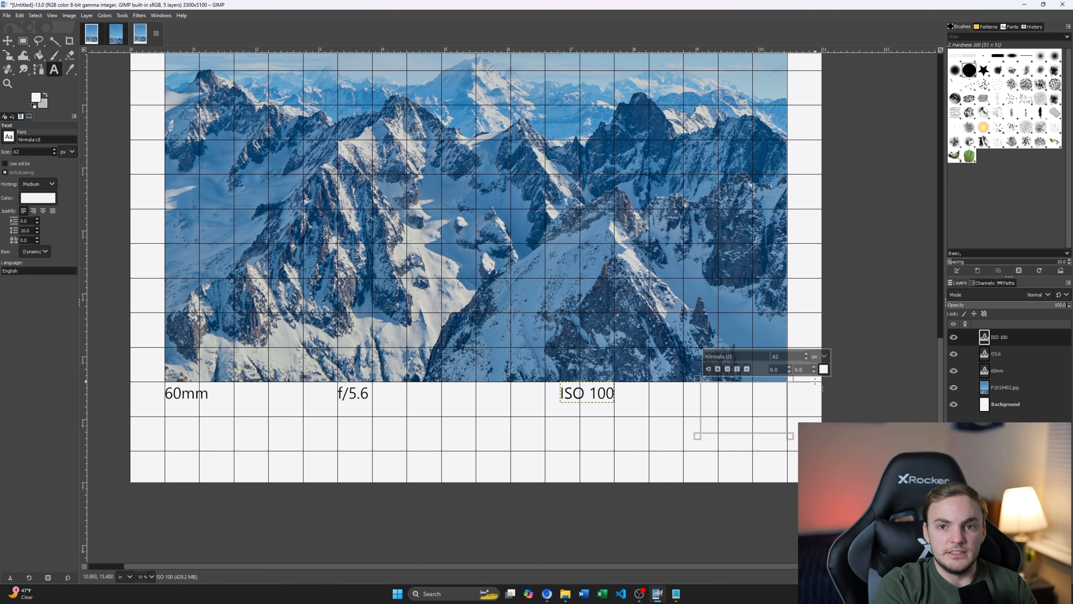
text(1/150)
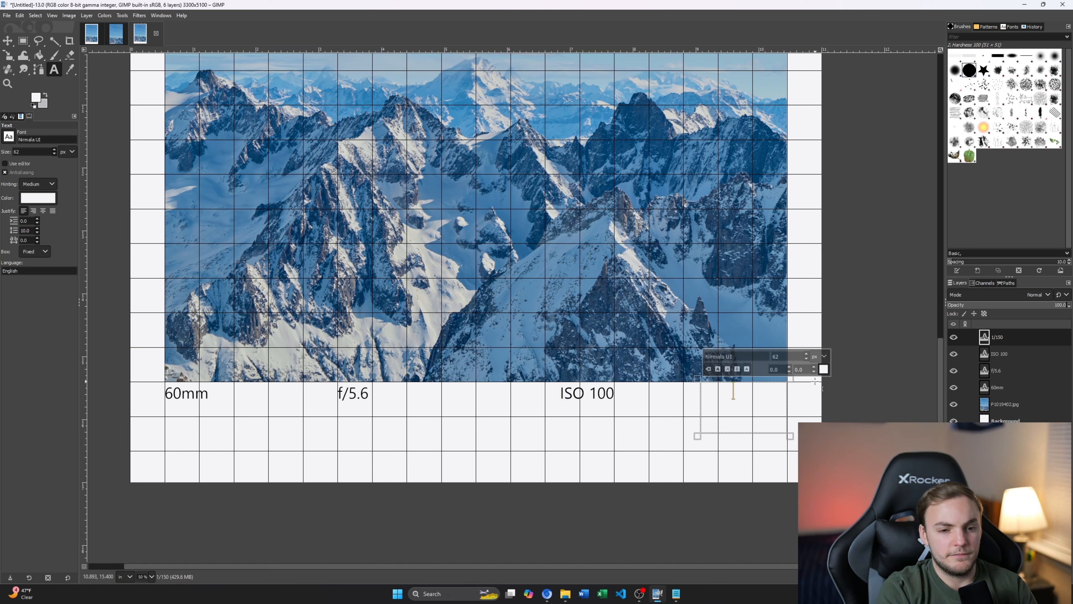
Step: Format the whole "1/150" text in black (000000) at a size of 75 px
key(ctrl+a)
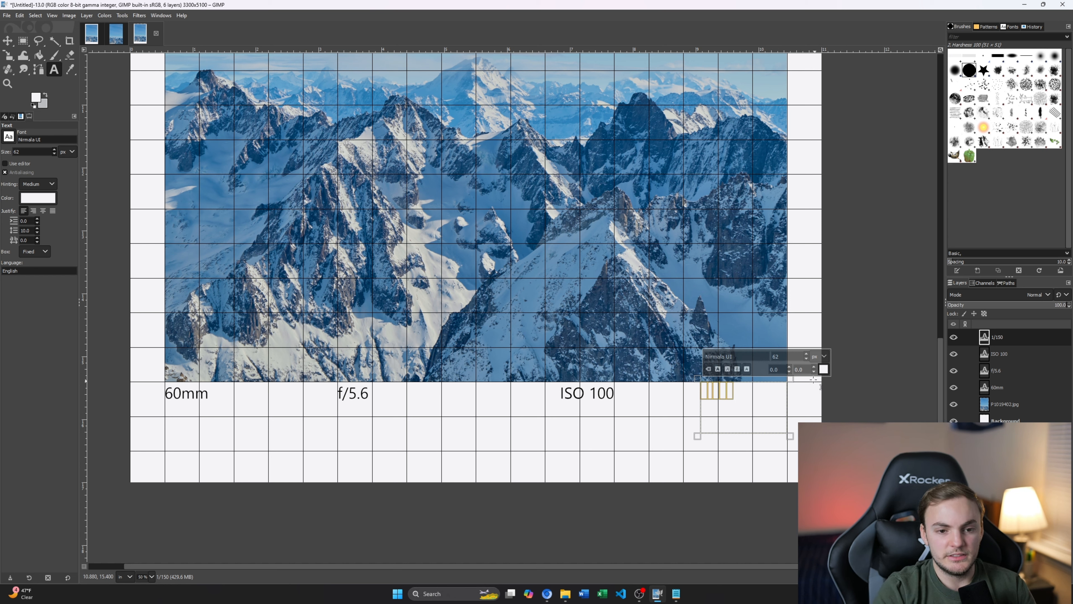
click(825, 370)
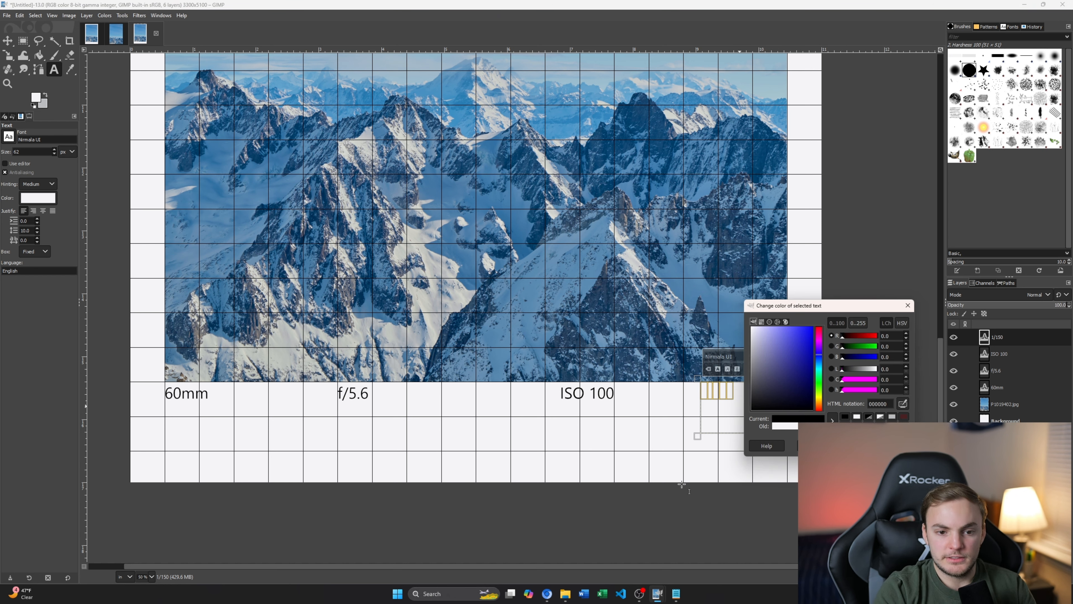
click(853, 445)
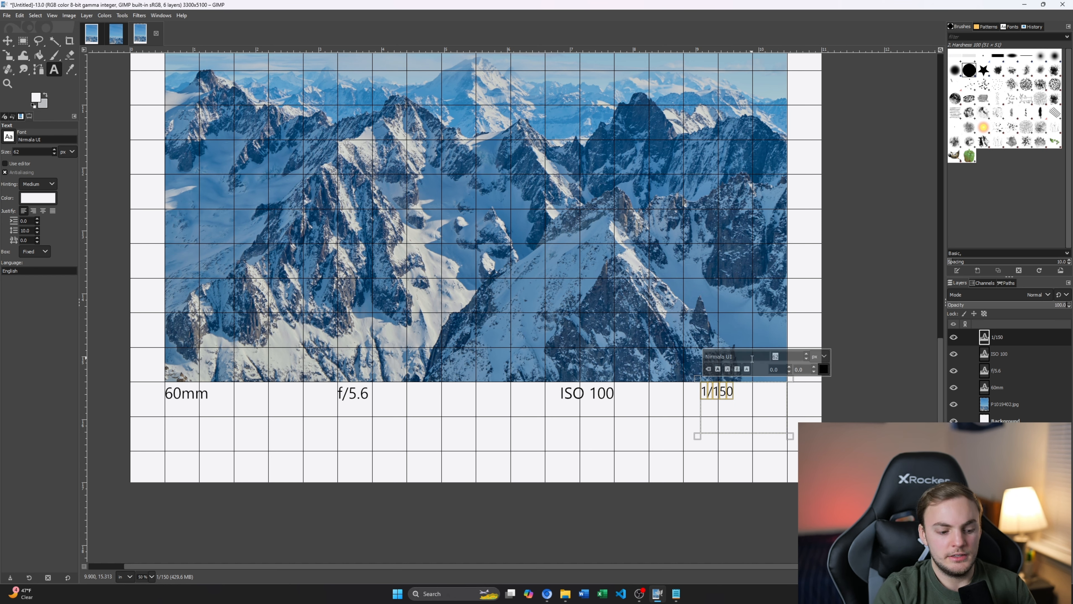
text(75)
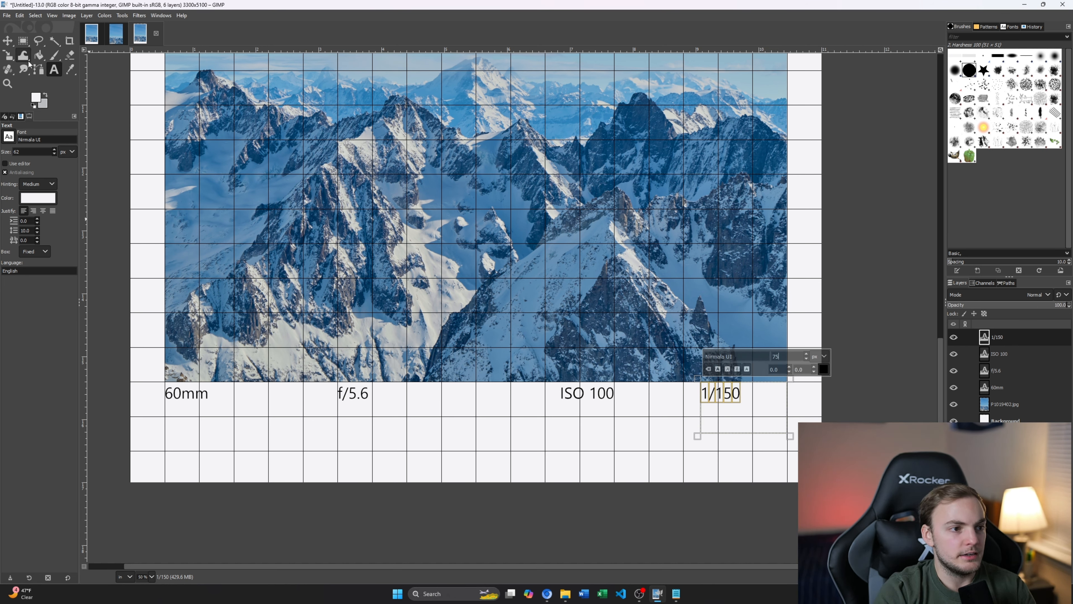
Step: Shrink the "1/150" box to its text and move it horizontally until its right edge aligns with the photo's right edge
click(696, 435)
click(8, 40)
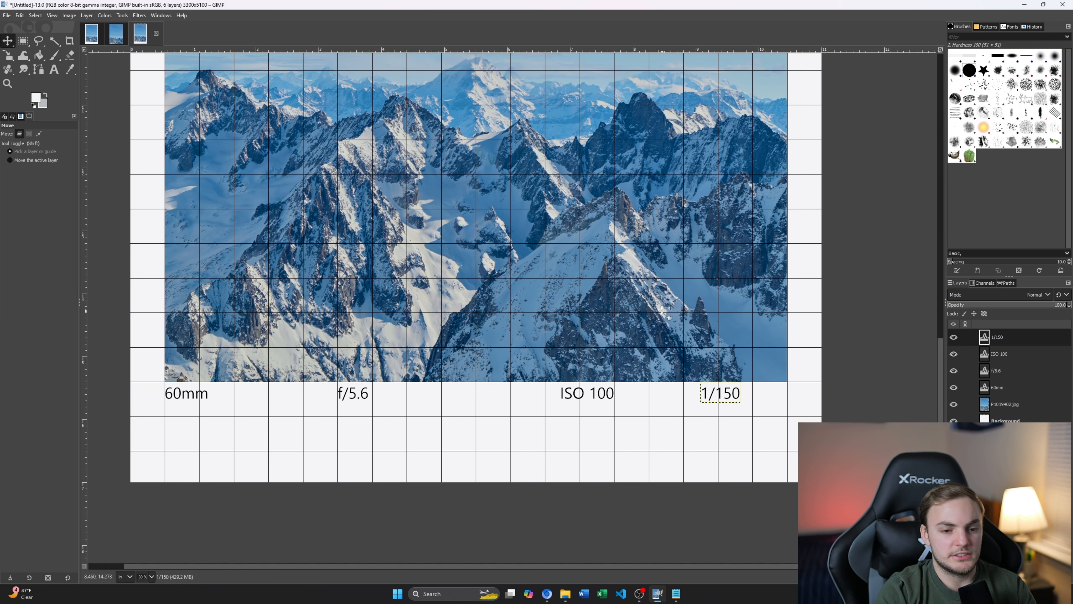
scroll(799, 419, up, 4)
drag(540, 332, 738, 334)
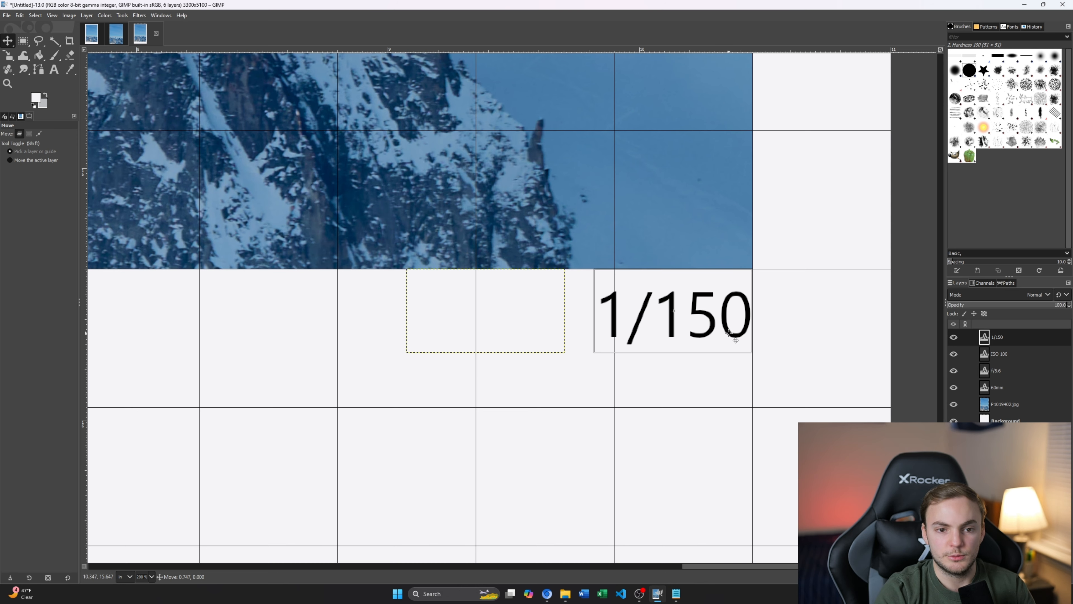
Step: Draw a text box about six grid cells wide, one cell below the photo's lower-left corner, and enter "Aguille Du Midi, Chamonix, France"
scroll(738, 333, down, 3)
scroll(677, 329, down, 1)
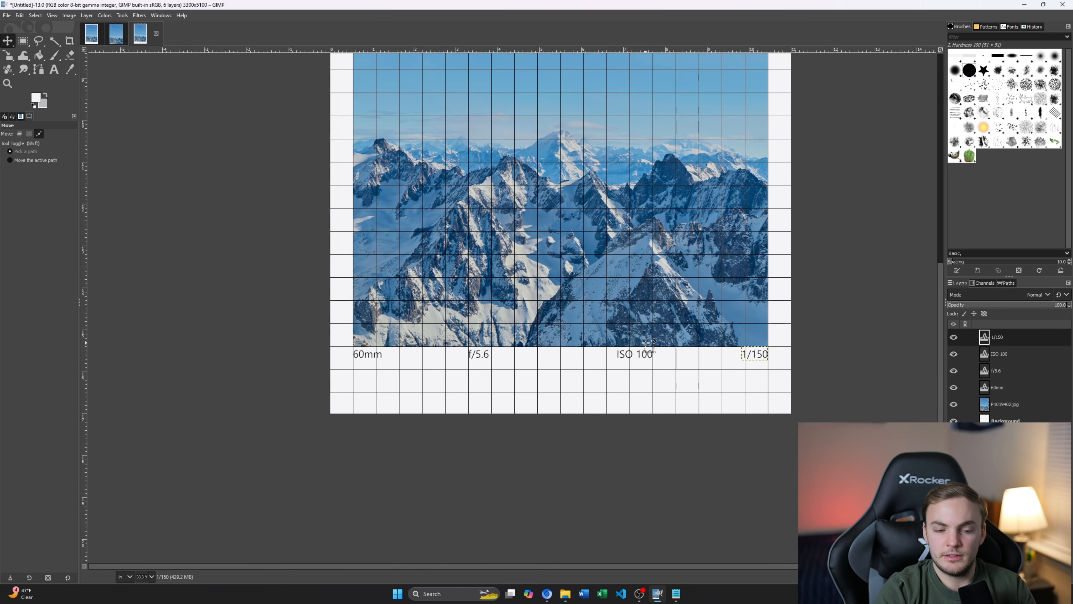
scroll(648, 338, down, 1)
scroll(647, 338, up, 1)
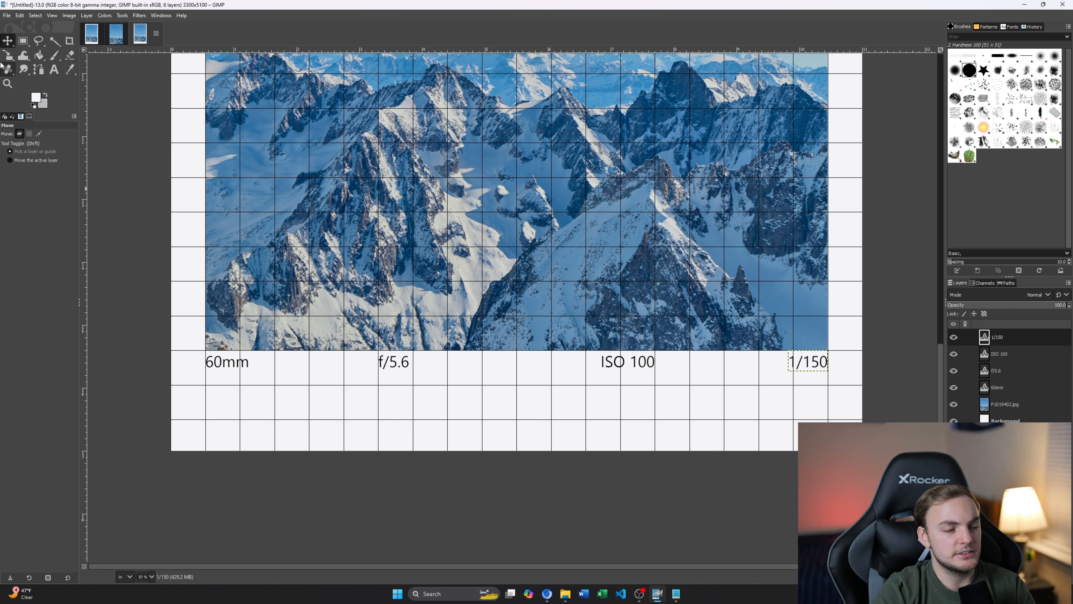
click(54, 69)
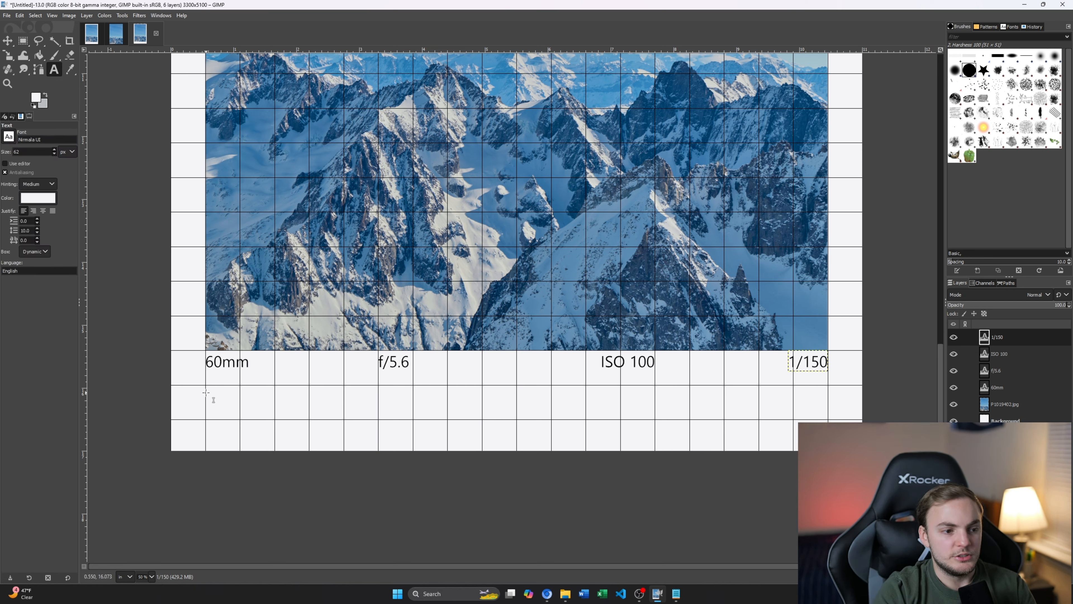
drag(209, 387, 418, 419)
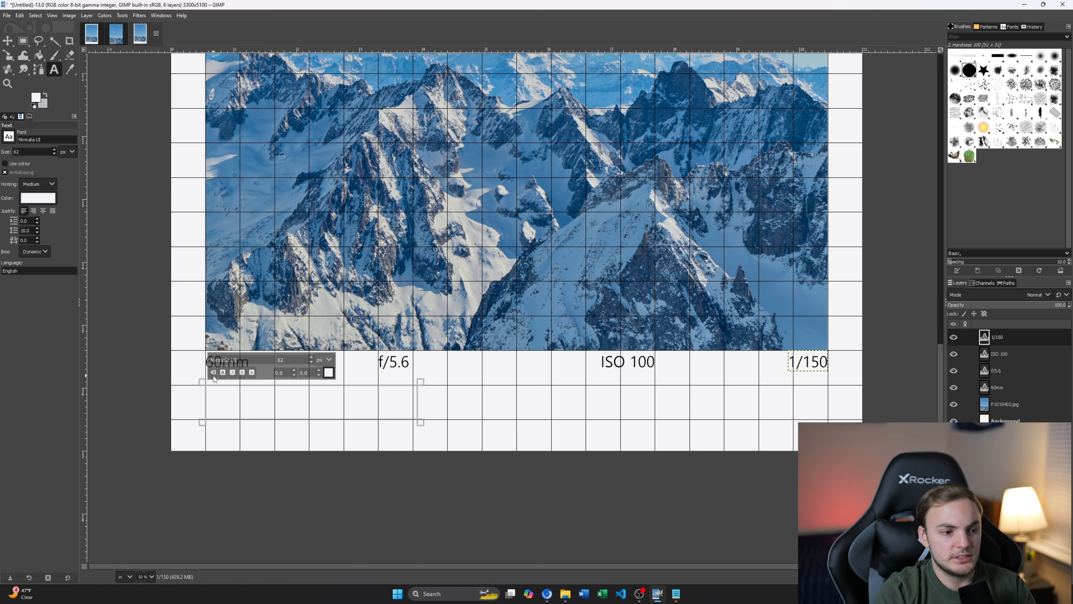
drag(221, 381, 220, 382)
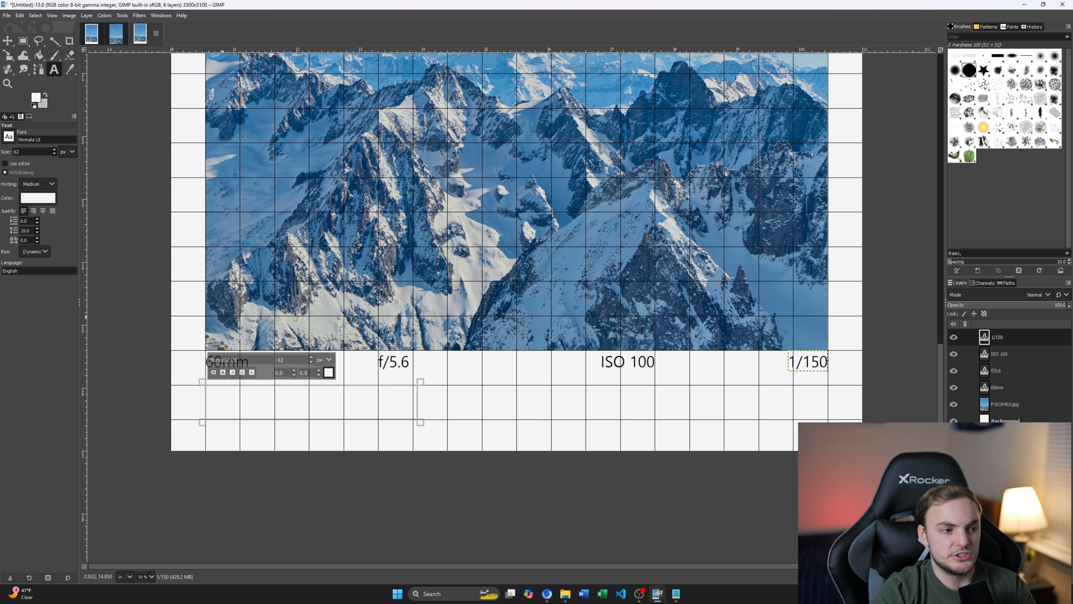
click(310, 404)
text(Aguil)
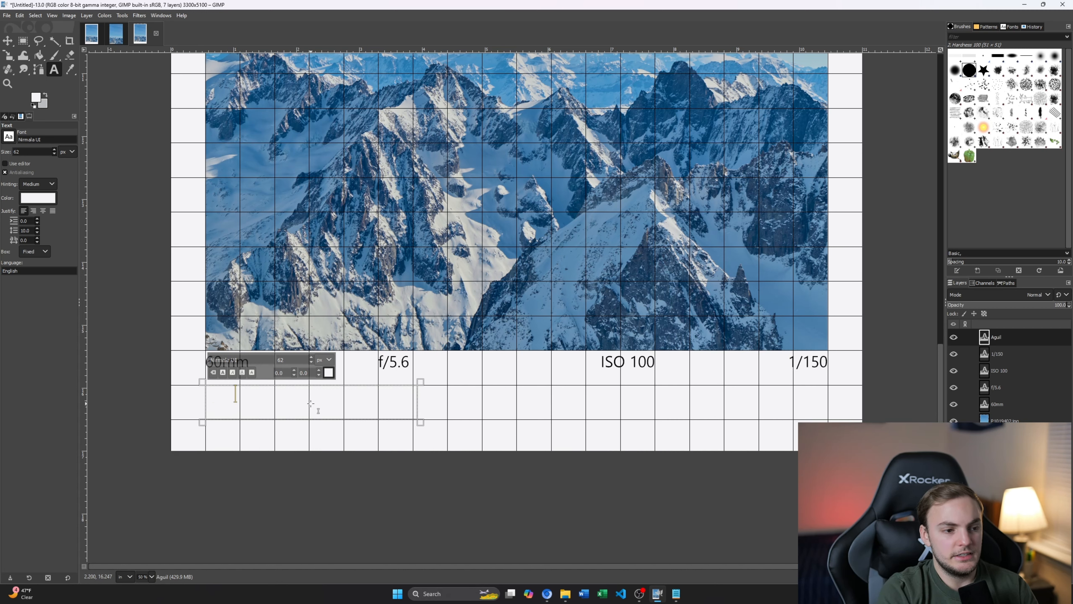
text(le Du Midi, Chamonix)
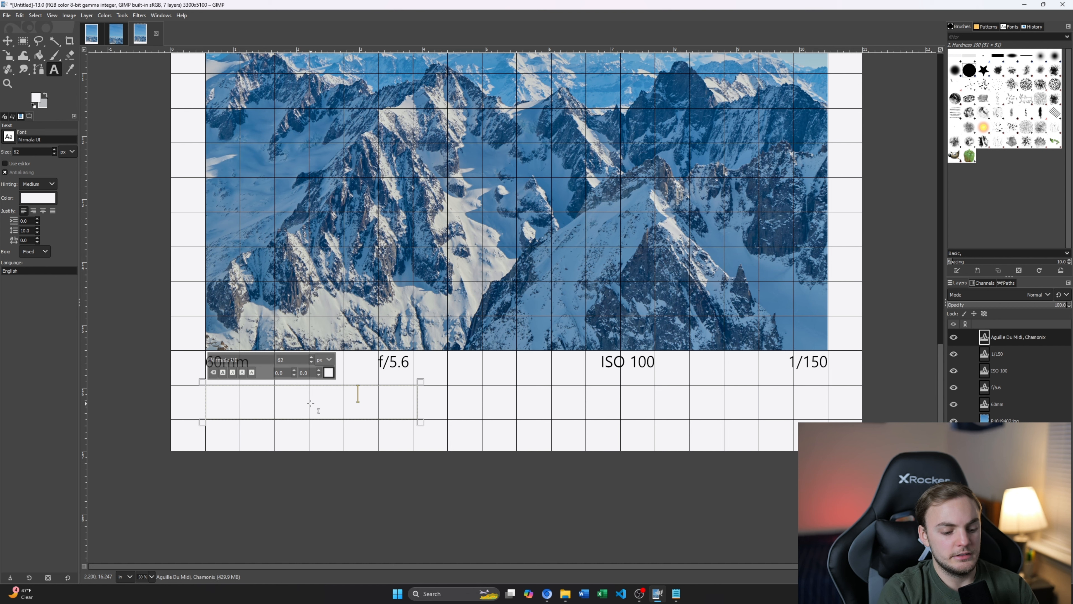
text(, France)
Step: Format the whole "Aguille Du Midi, Chamonix, France" text in black (000000) at a size of 75 px
key(ctrl+a)
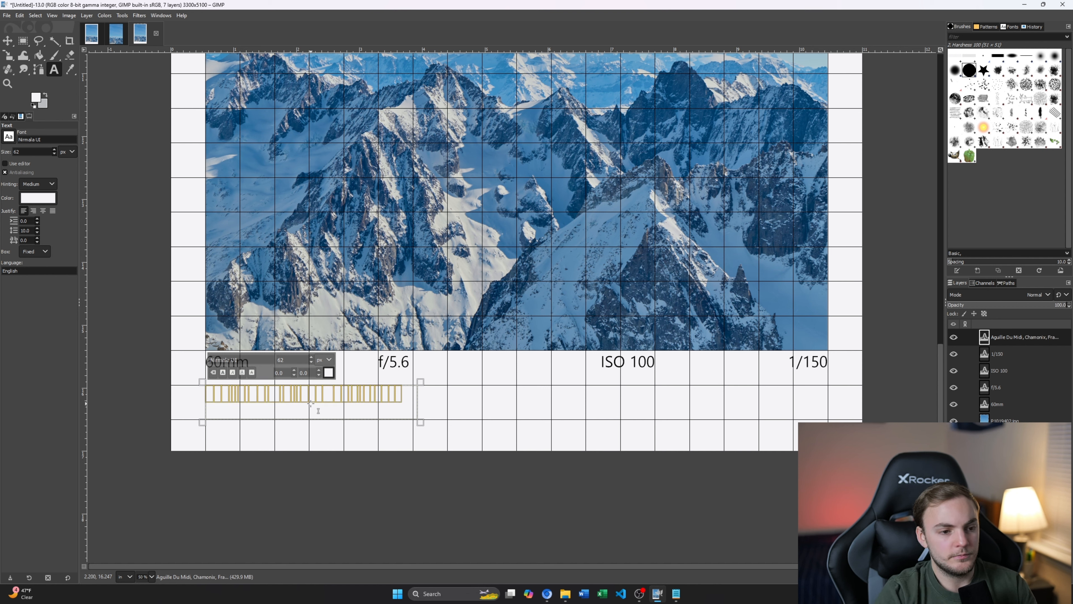
click(329, 373)
click(296, 404)
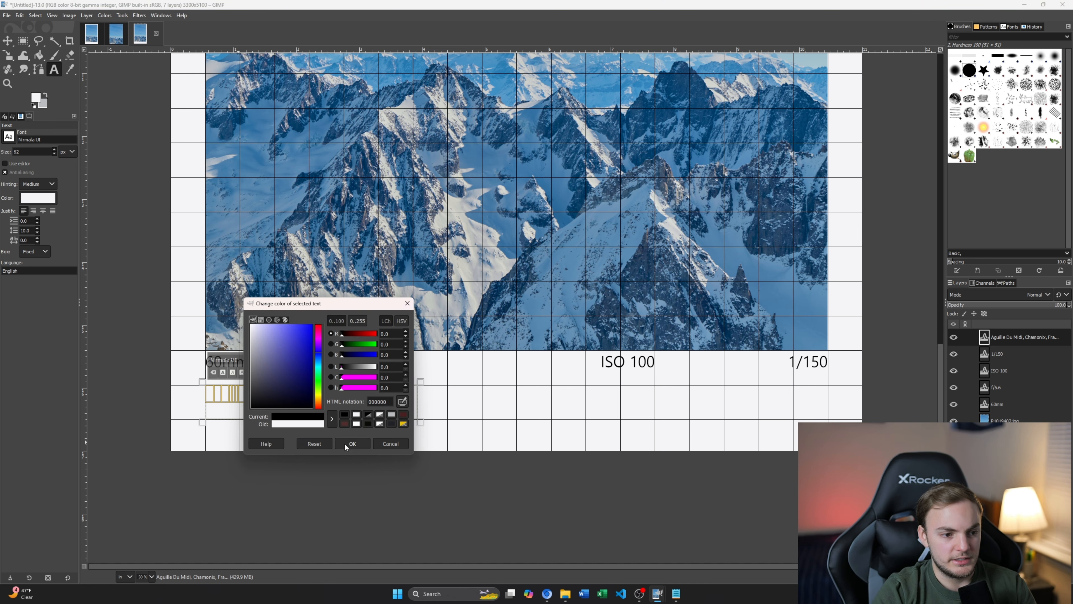
click(345, 443)
double_click(281, 360)
text(75)
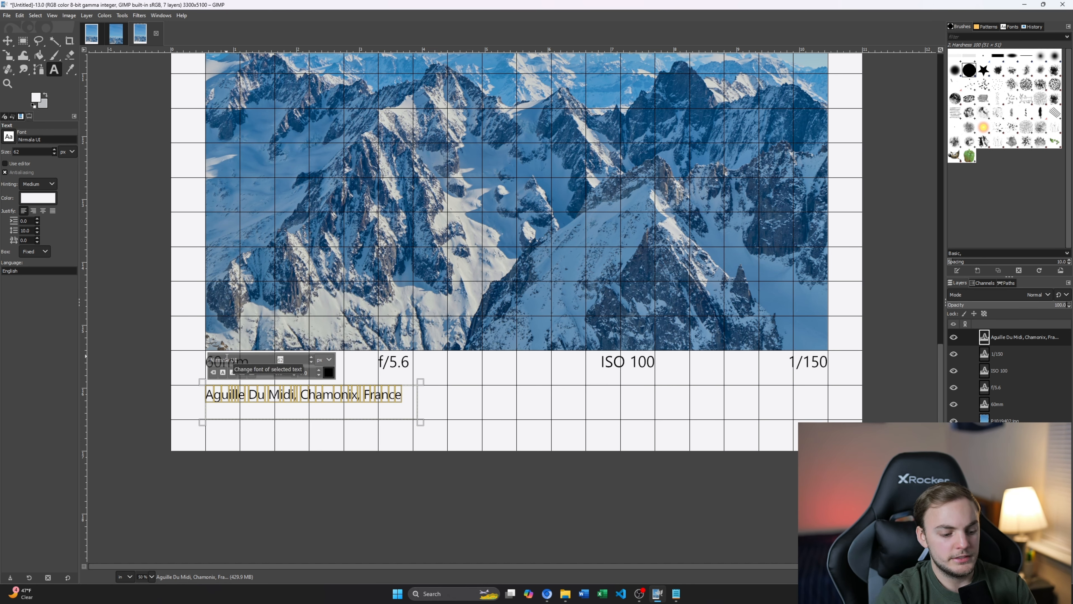
key(Return)
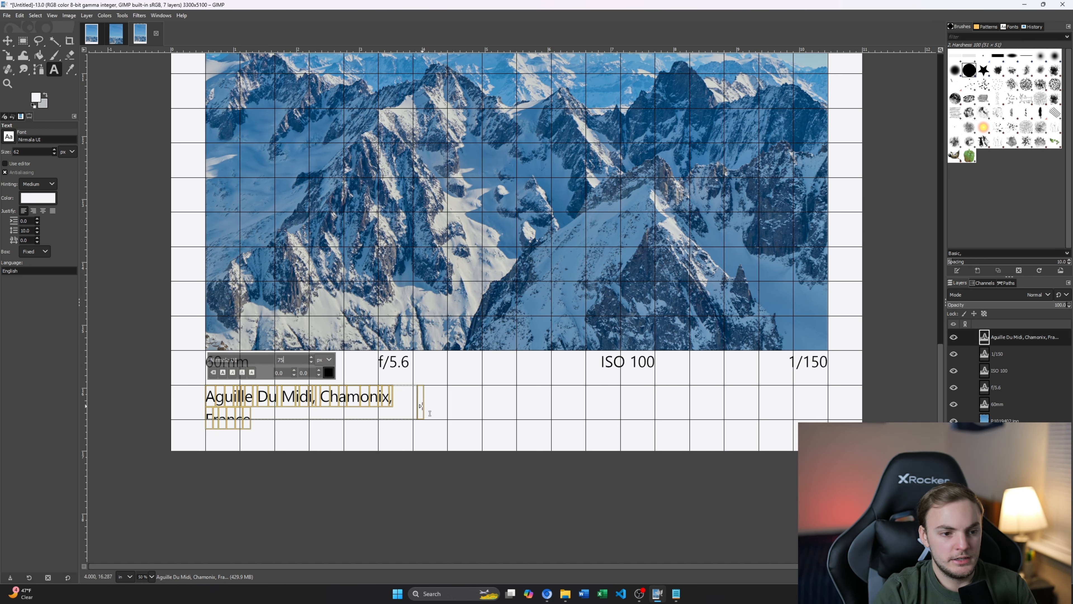
Step: Widen the location text box to about nine grid cells so the text fits on one line
drag(421, 403, 523, 403)
click(331, 398)
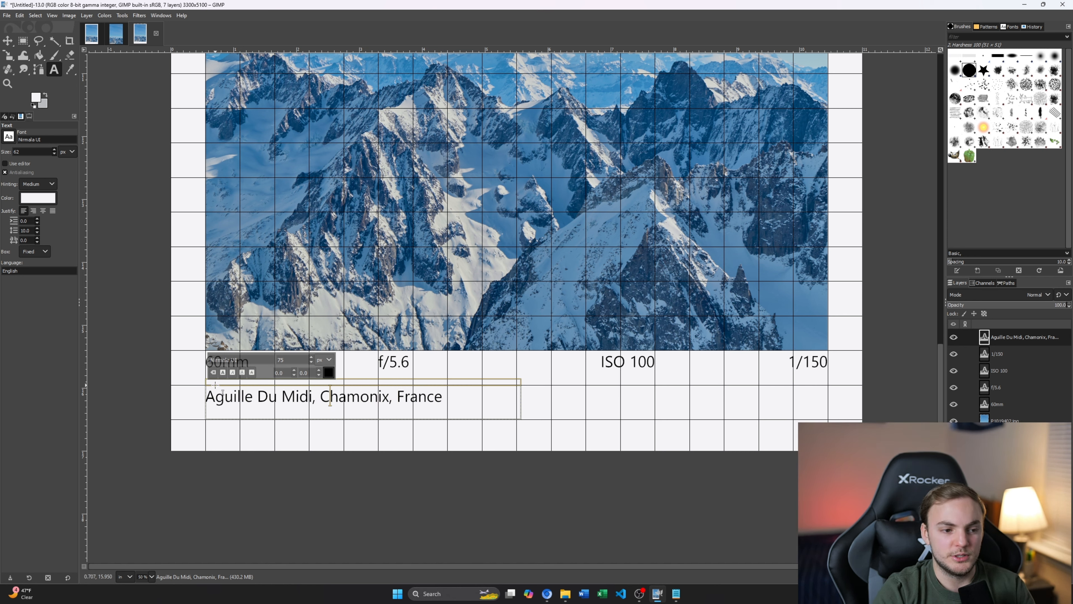
drag(213, 404, 439, 408)
click(477, 417)
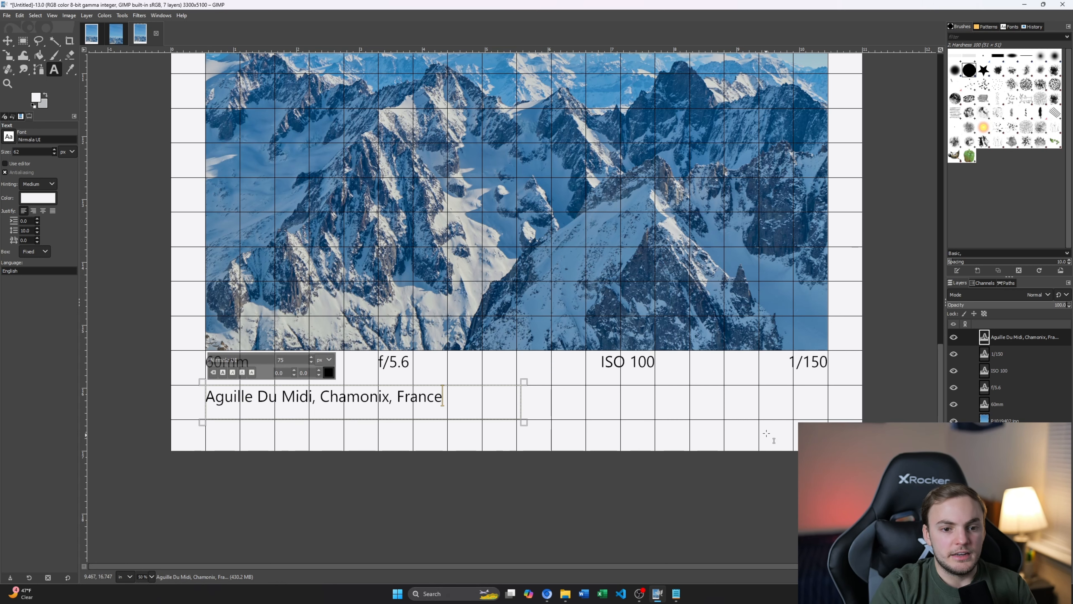
Step: Draw a text box about six and a half grid cells wide, one cell below "1/150", and enter the placeholder "df"
drag(698, 395, 799, 383)
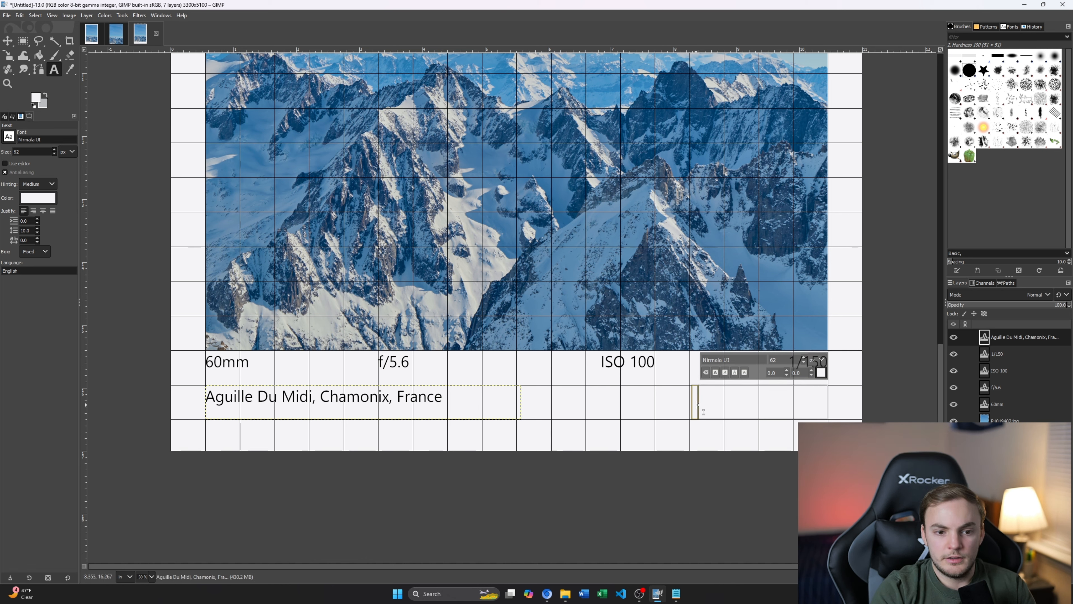
drag(695, 403, 594, 404)
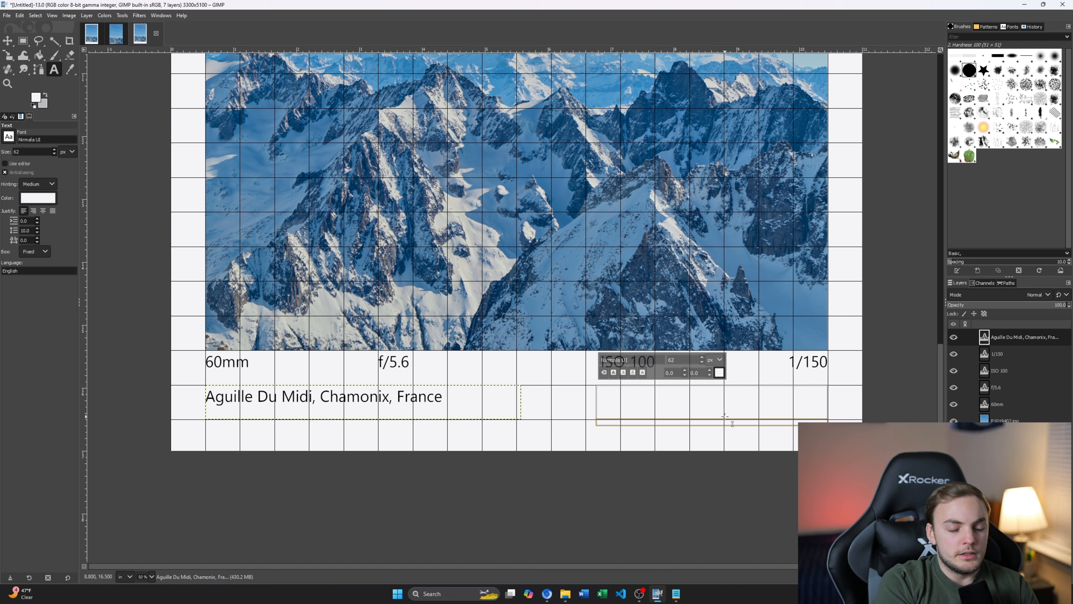
text(P)
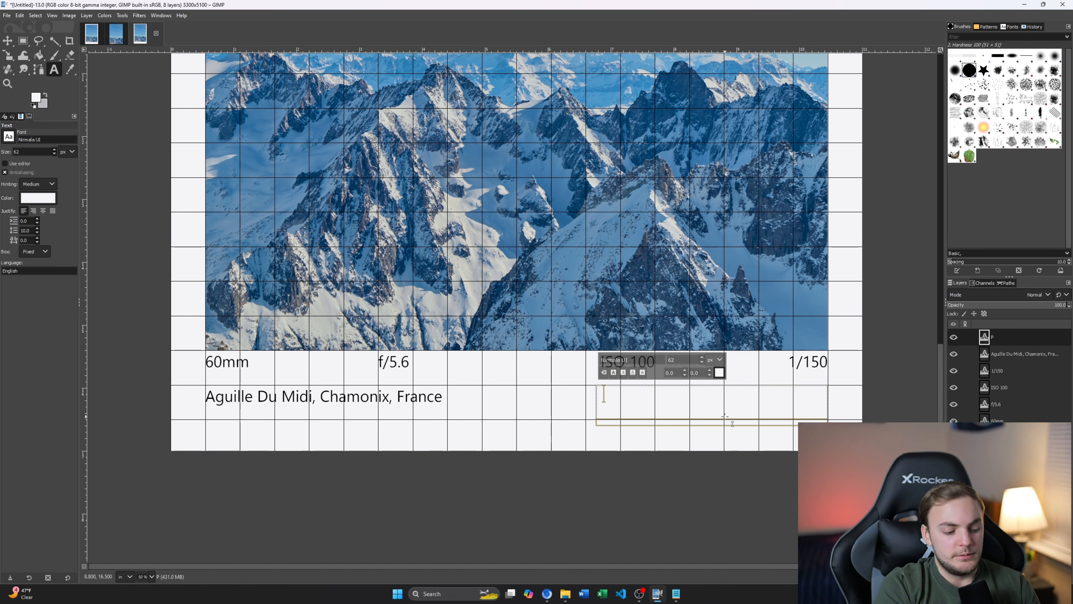
text(an)
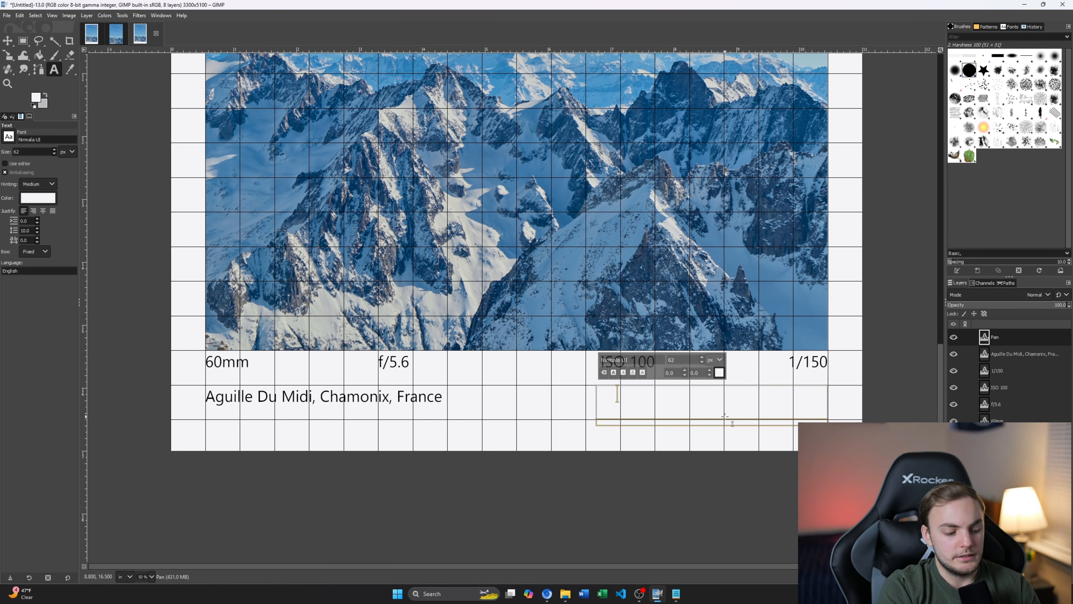
key(BackSpace)
key(BackSpace)
key(BackSpace)
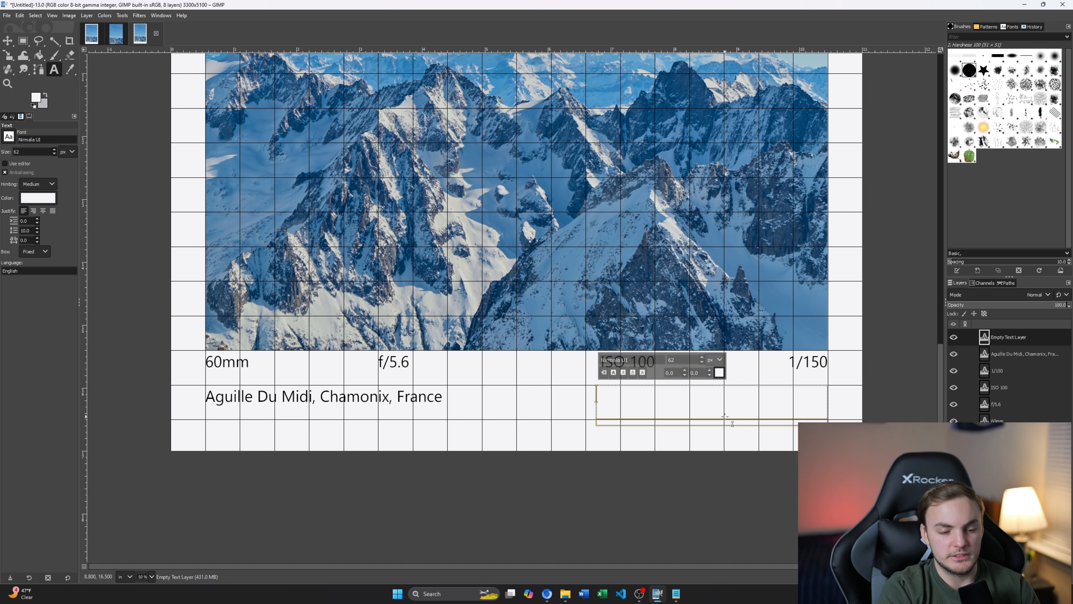
text(df)
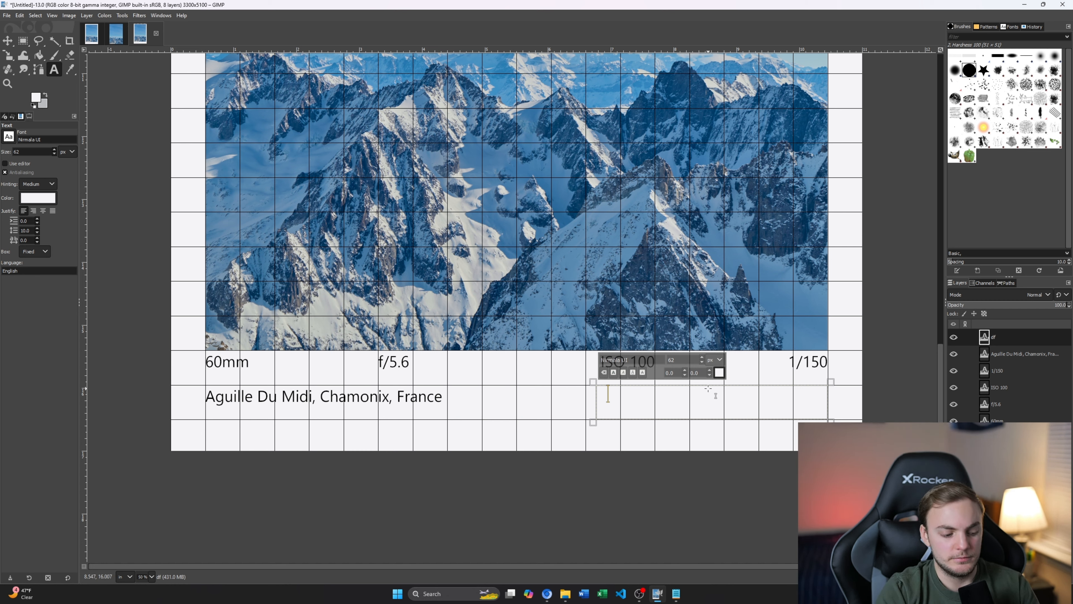
Step: Color the "df" placeholder black and replace it with "Panasonic S9"
key(ctrl+a)
click(720, 372)
drag(664, 362, 659, 417)
click(735, 440)
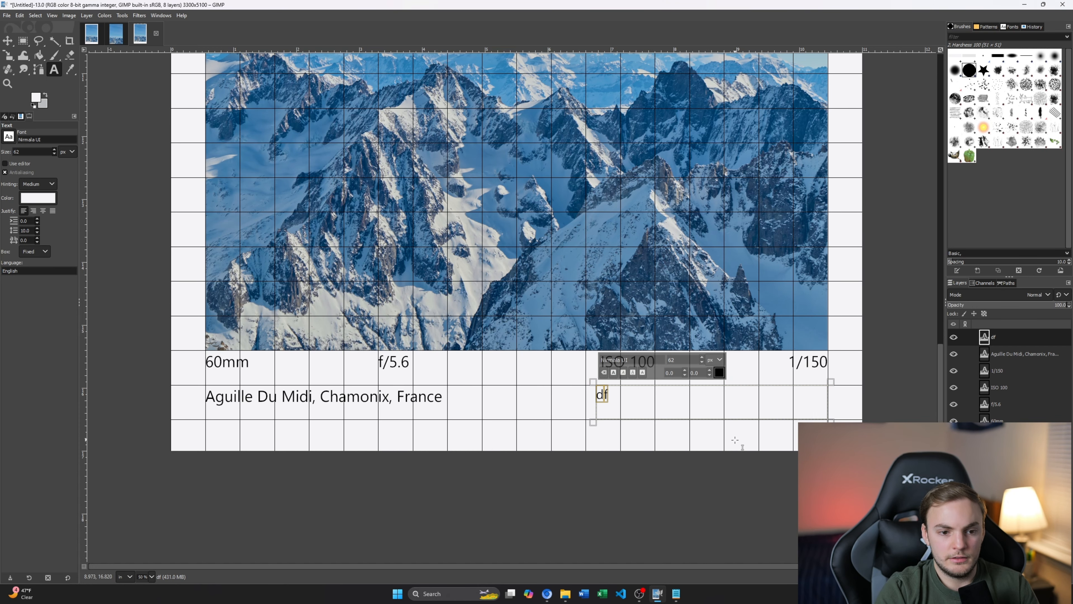
text(Panasoni)
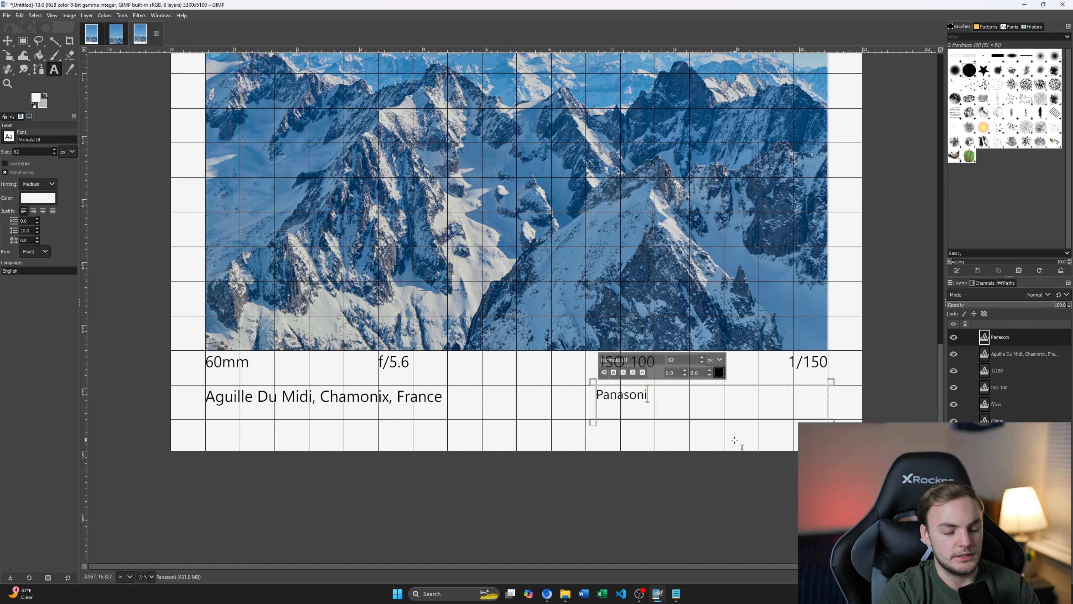
text(c S9)
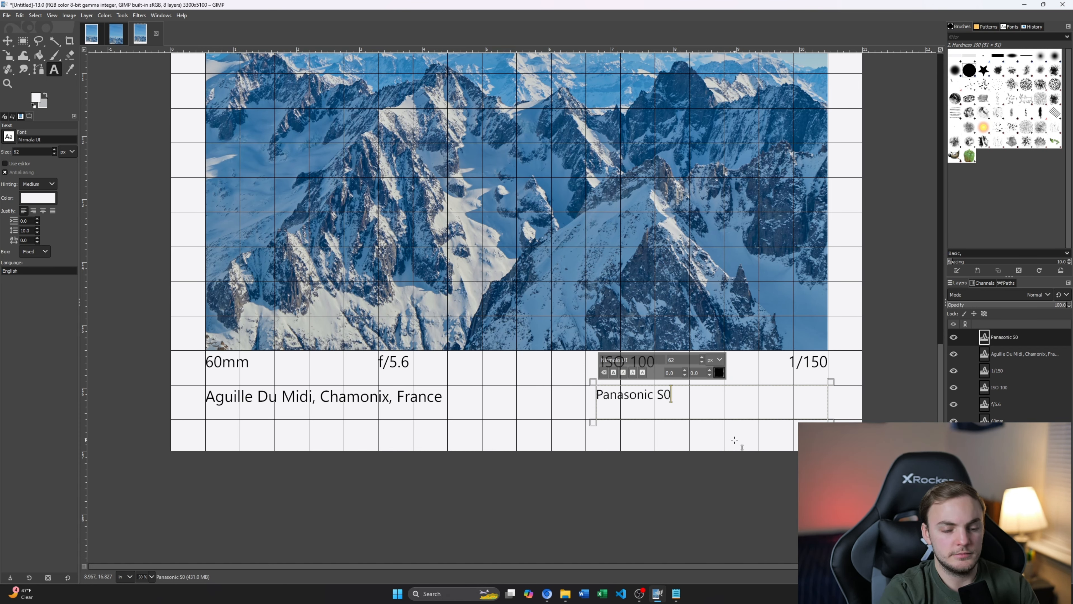
Step: Shrink the "Panasonic S9" box to its text and move it horizontally until its right edge aligns with the photo's right edge
double_click(593, 423)
click(7, 41)
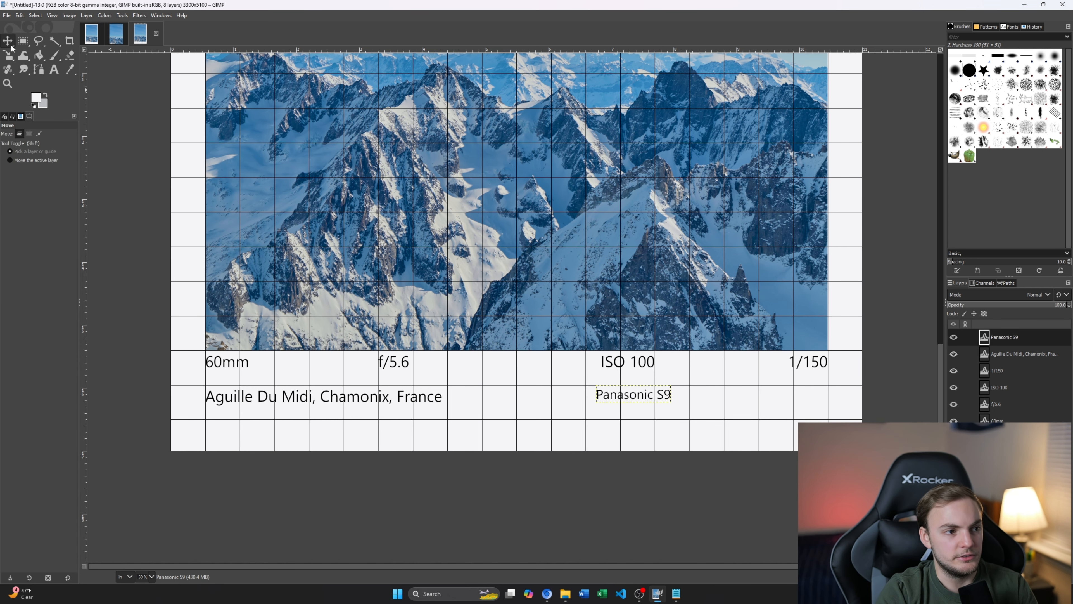
scroll(742, 422, up, 3)
drag(744, 423, 609, 404)
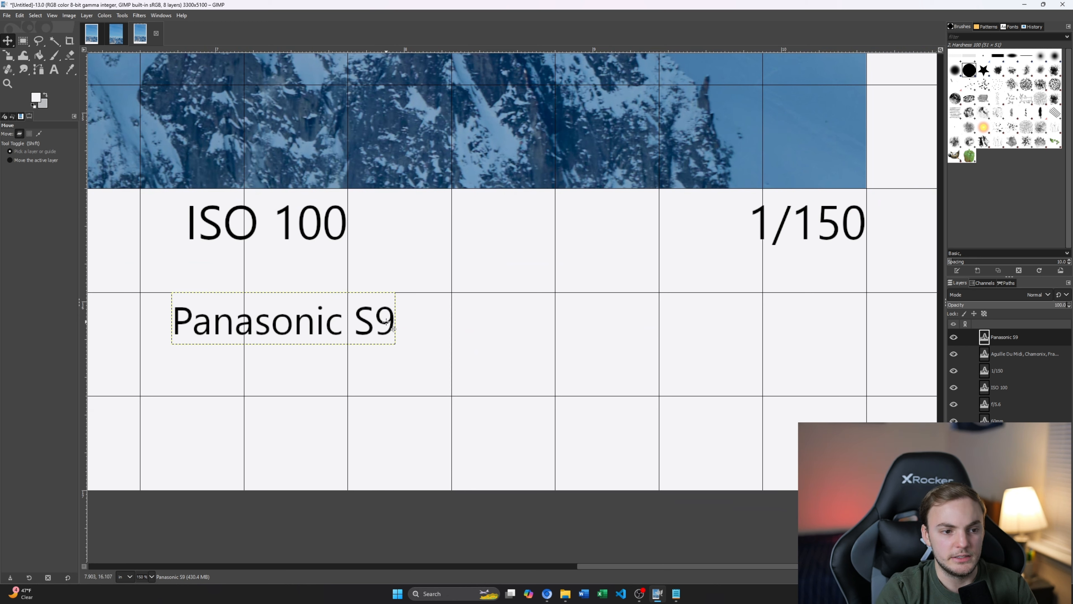
drag(386, 322, 857, 322)
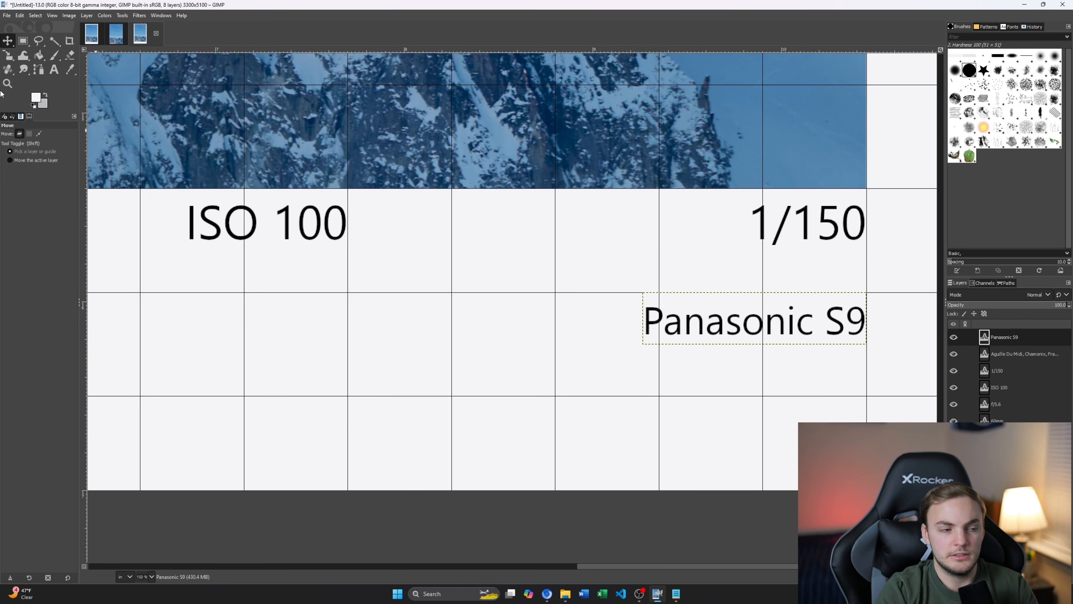
Step: Set the whole "Panasonic S9" text to 75 px and realign its right edge with the photo's right edge
click(54, 69)
click(703, 318)
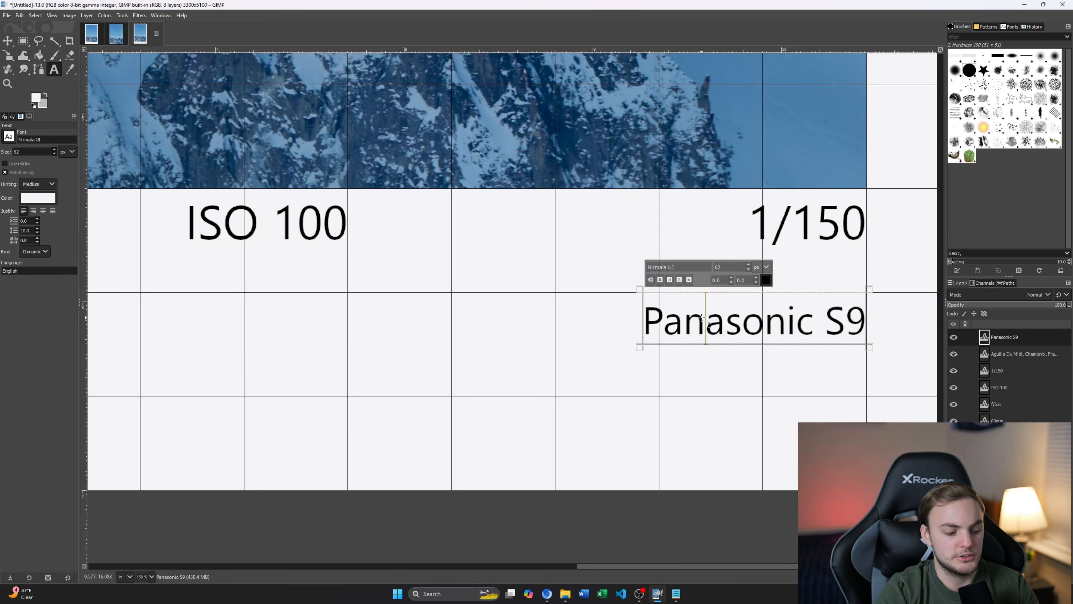
key(ctrl+a)
text(75)
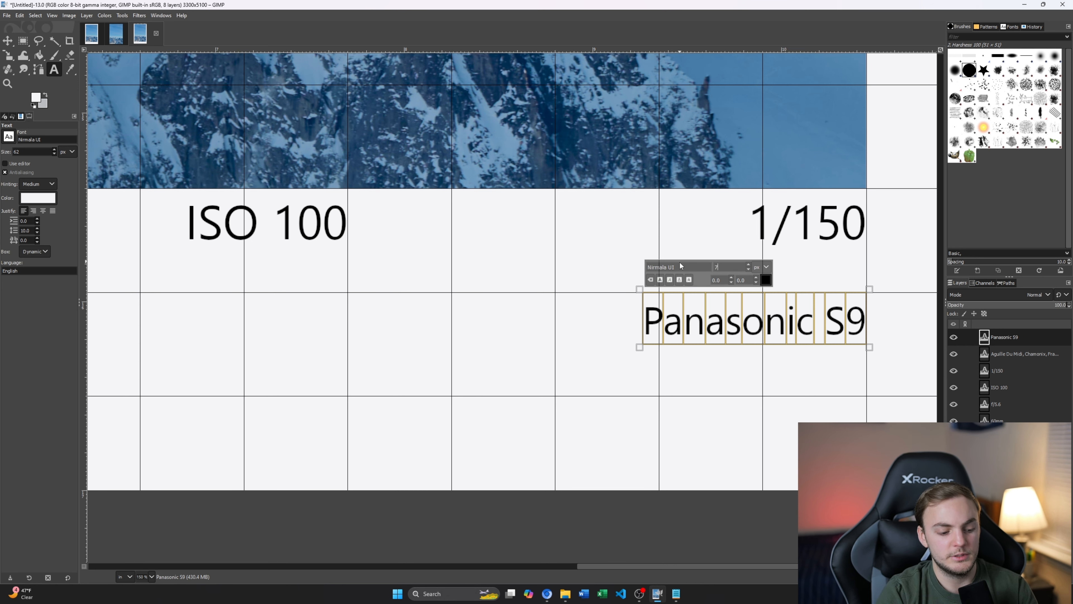
key(Return)
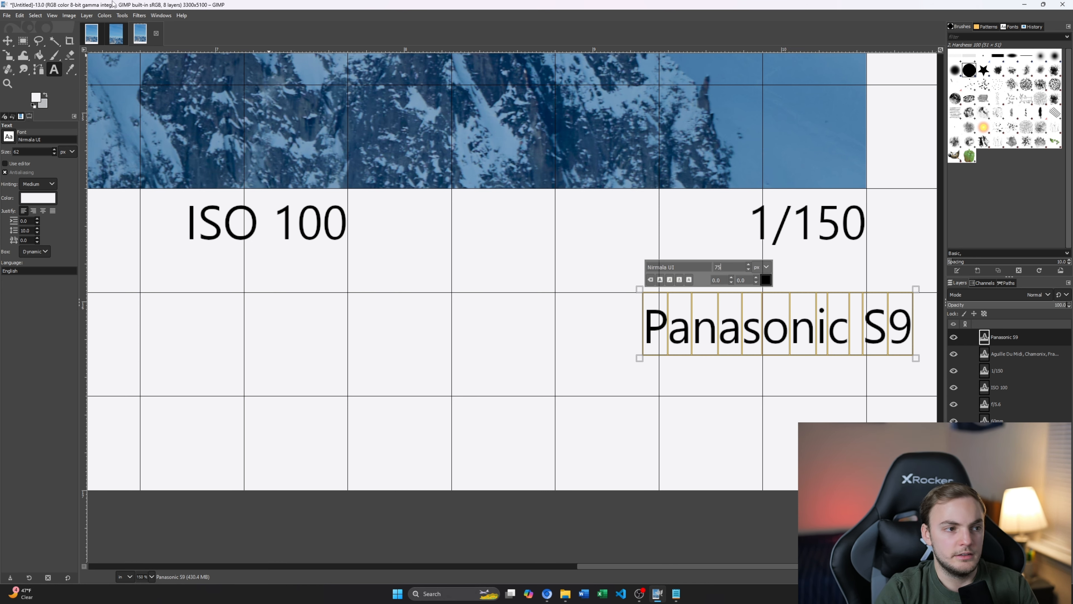
click(7, 40)
drag(703, 322, 657, 323)
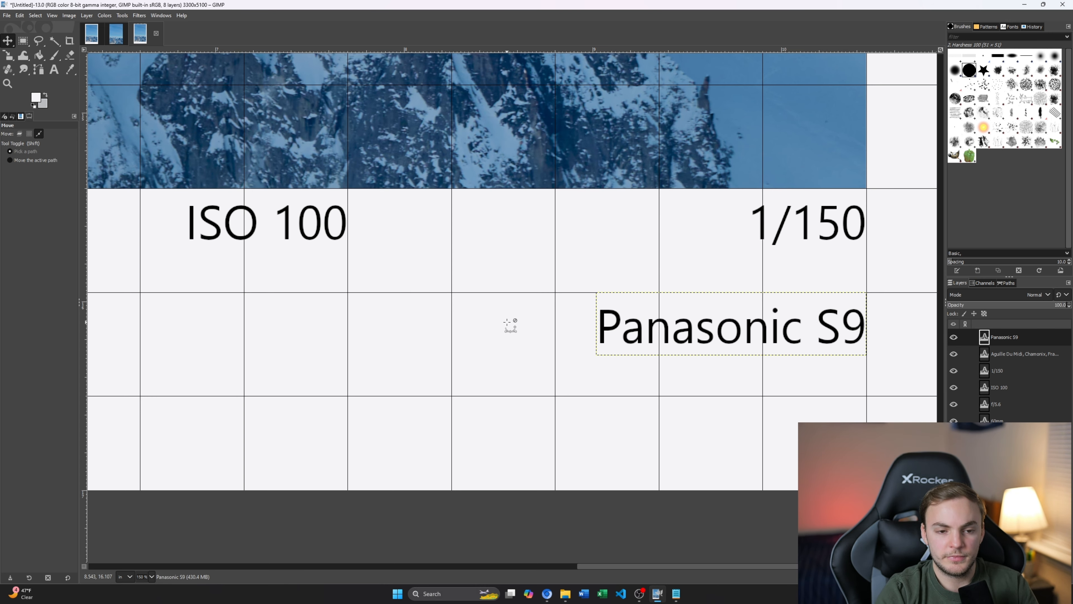
Step: Hide the grid over the poster and fit the whole image in the window
scroll(511, 319, down, 4)
scroll(590, 385, down, 1)
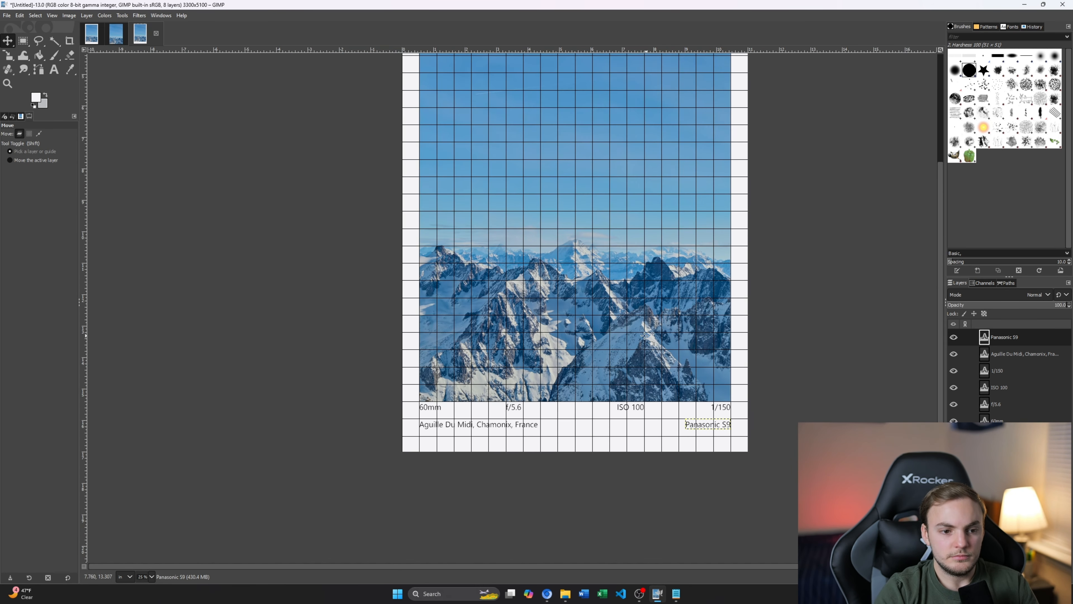
click(658, 335)
scroll(658, 335, down, 1)
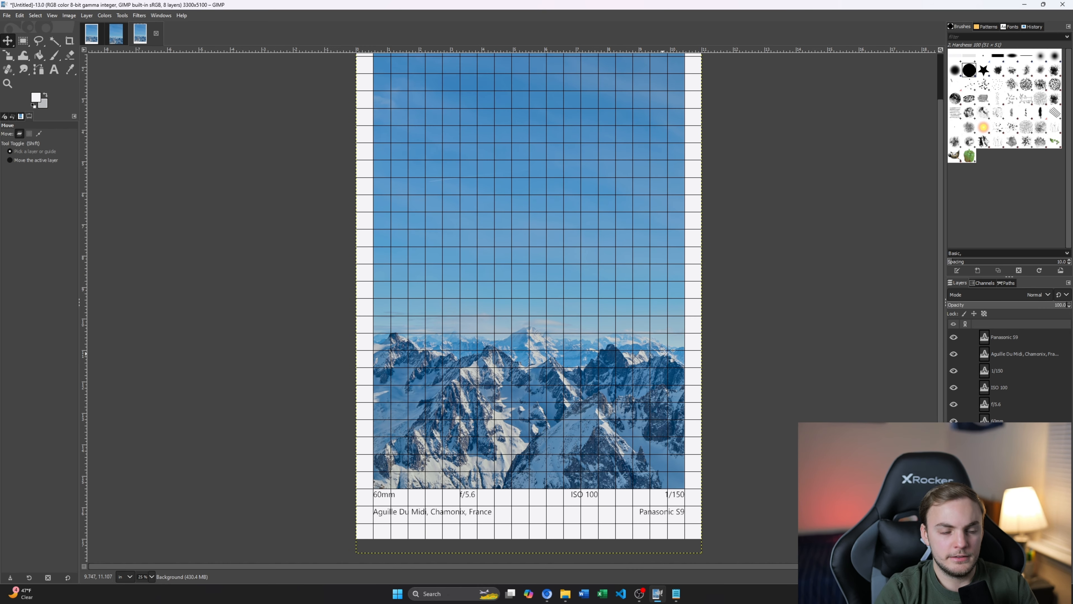
drag(446, 351, 445, 340)
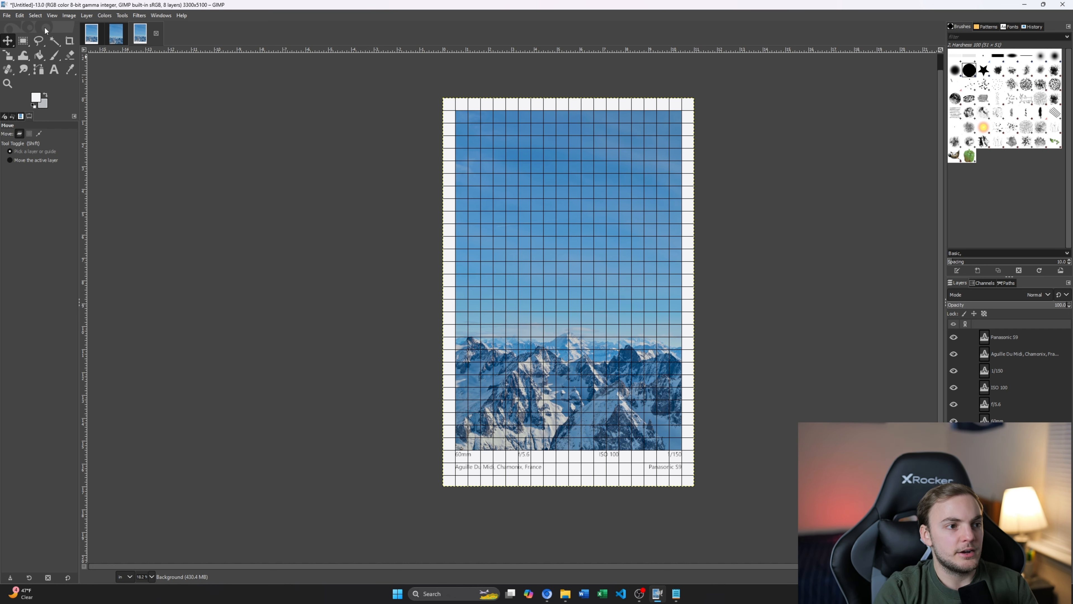
click(52, 15)
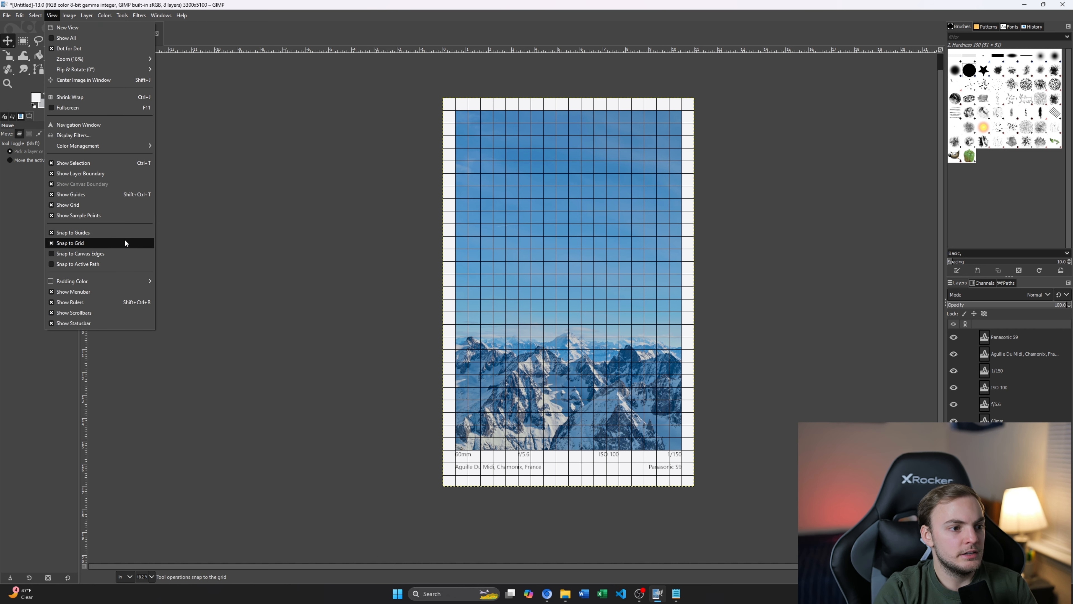
click(126, 204)
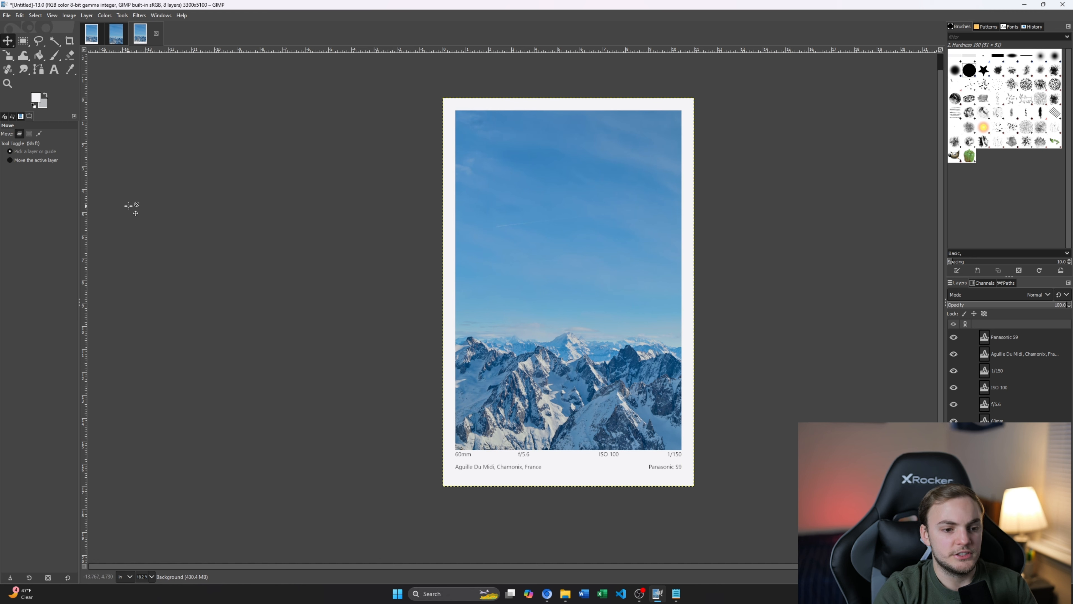
click(52, 15)
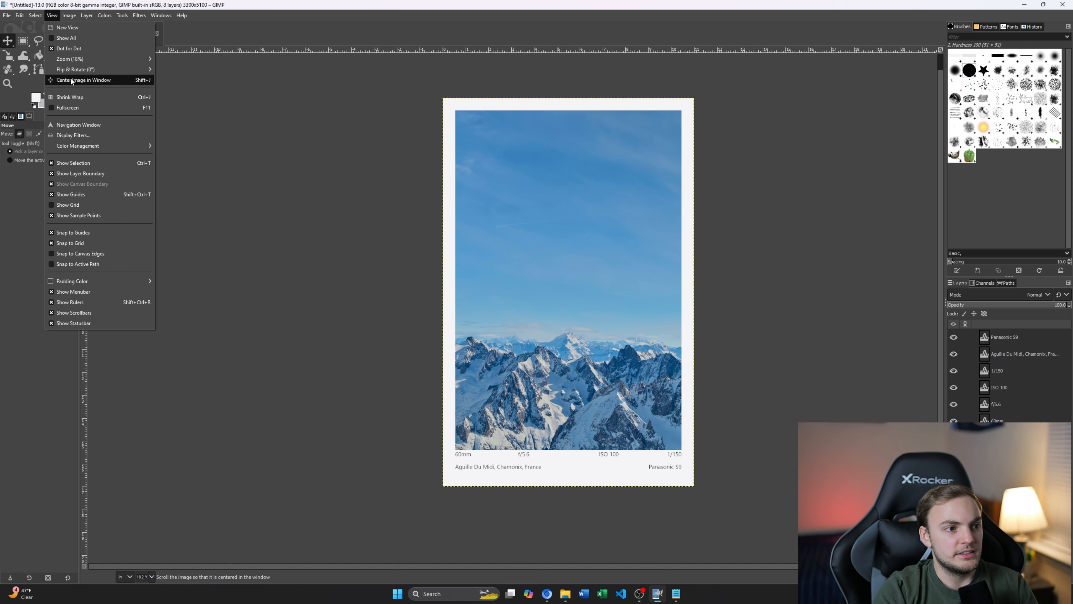
mouse_move(77, 61)
click(196, 90)
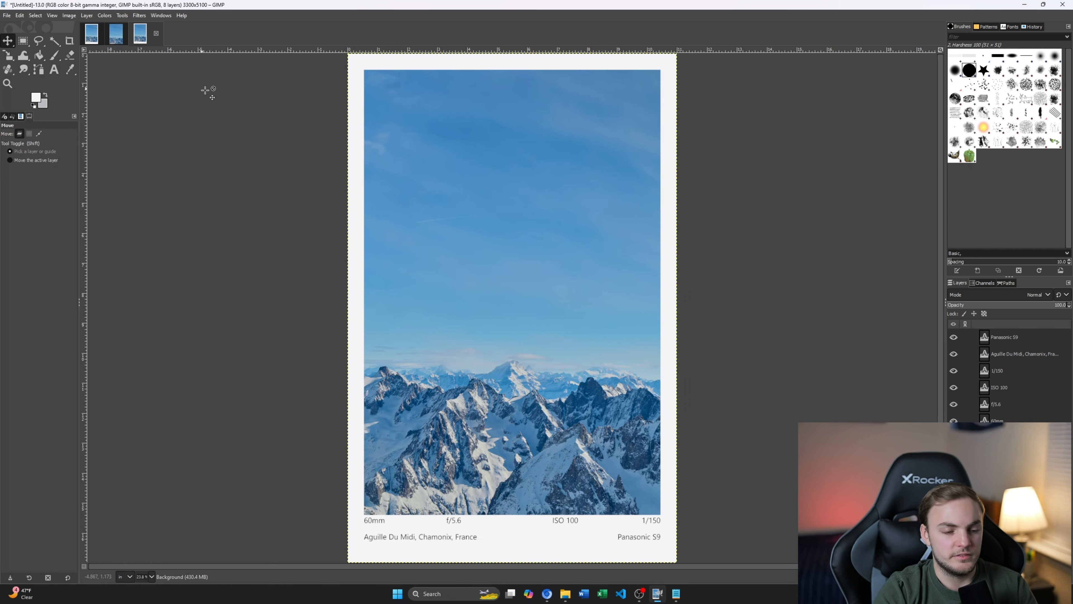
Step: Close the imported source photo P1019402 without saving its changes
click(112, 31)
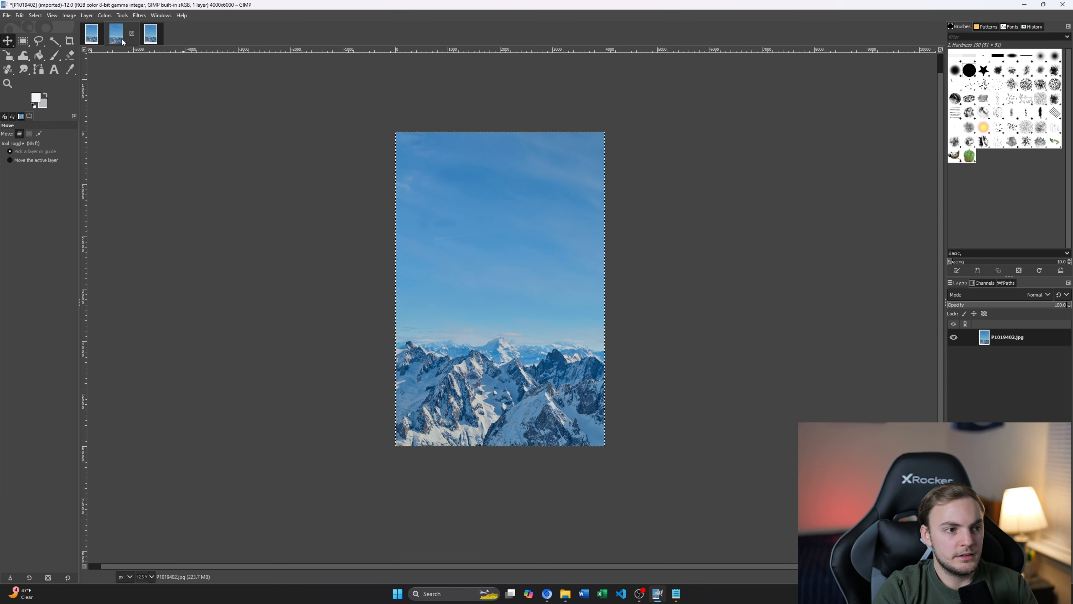
key(ctrl+w)
click(557, 338)
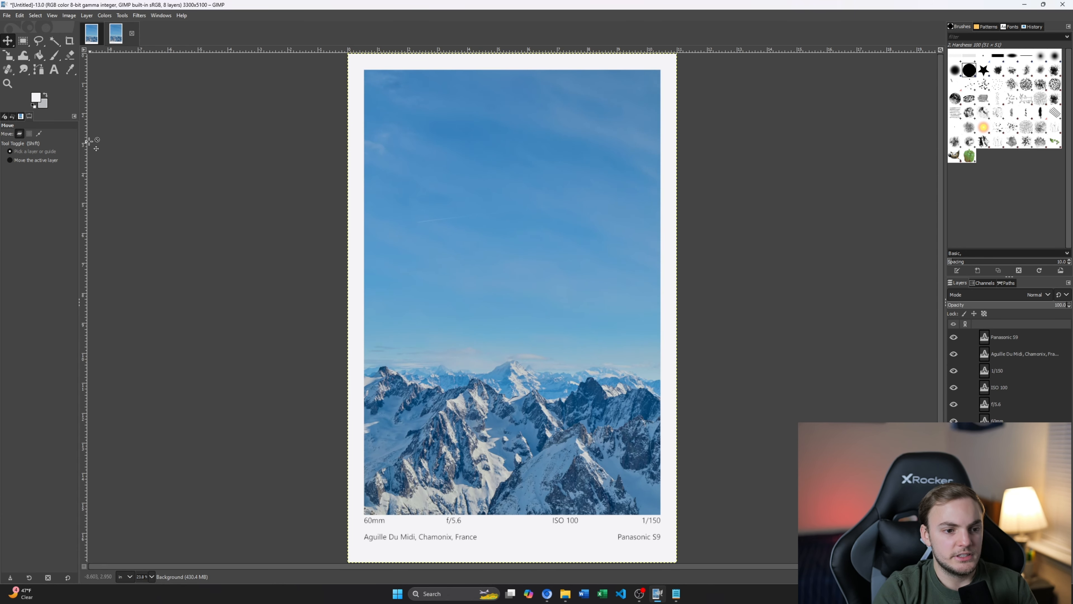
Step: Compare the new poster with the earlier poster reading 1/125s by switching between the two open images
click(89, 34)
click(123, 37)
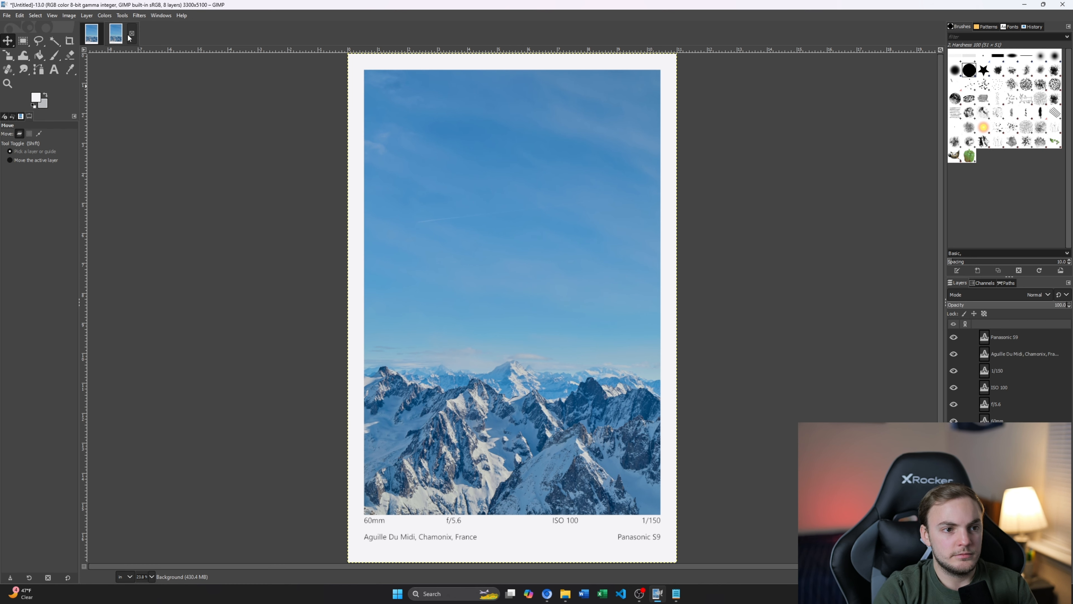
click(92, 37)
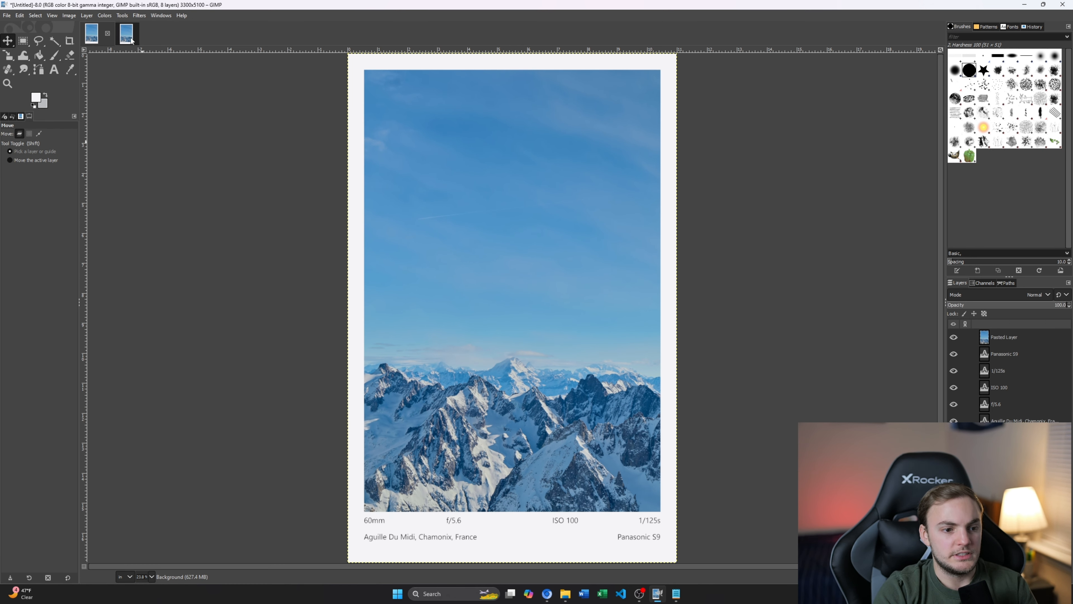
click(130, 39)
click(92, 30)
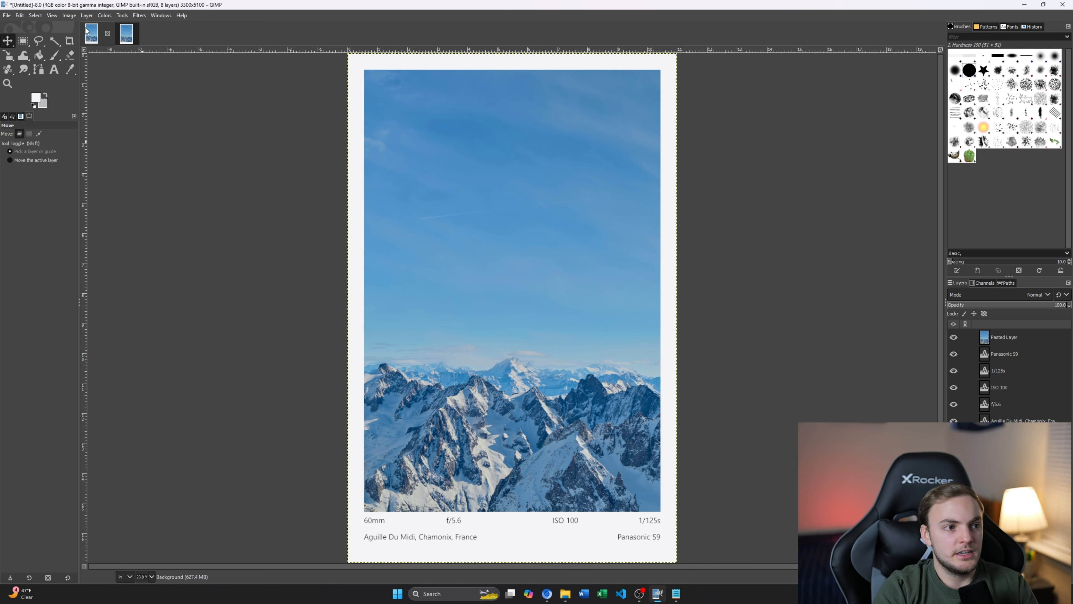
Step: Show the grid over the earlier poster reading 1/125s and compare its layout with the new poster
click(73, 18)
mouse_move(52, 16)
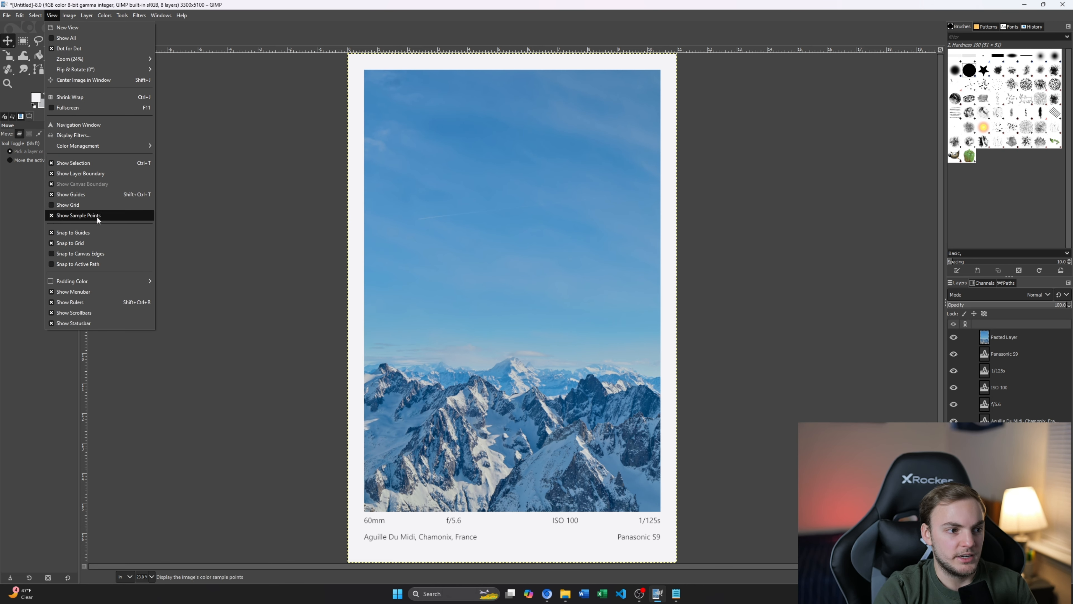
click(99, 204)
key(1)
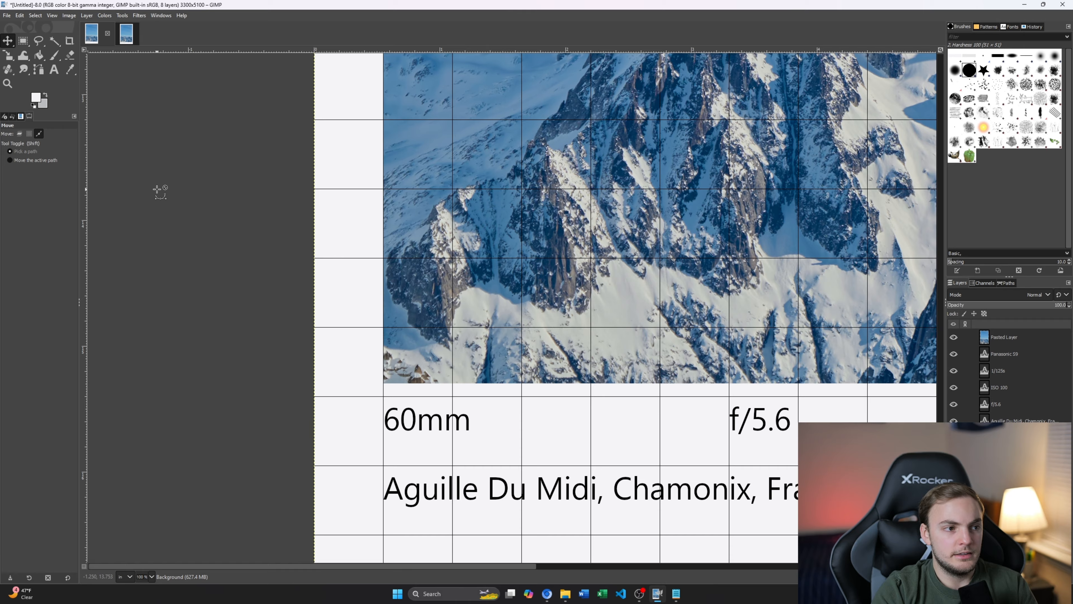
scroll(241, 178, down, 2)
click(128, 42)
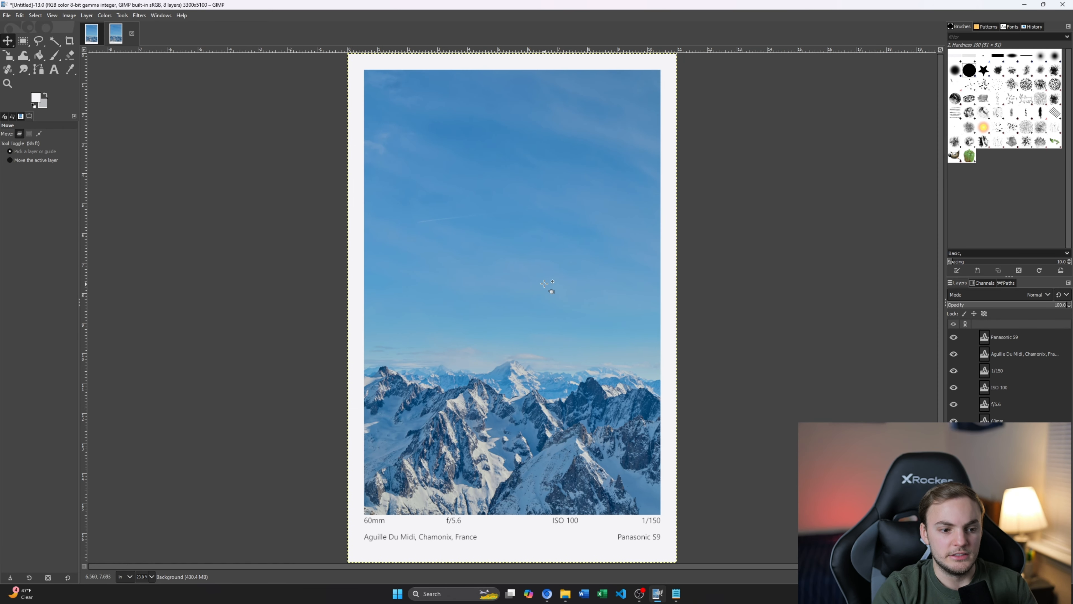
click(93, 39)
Step: Fit the whole gridded earlier poster in the window, examine its text spacing, and return to the new poster
click(53, 15)
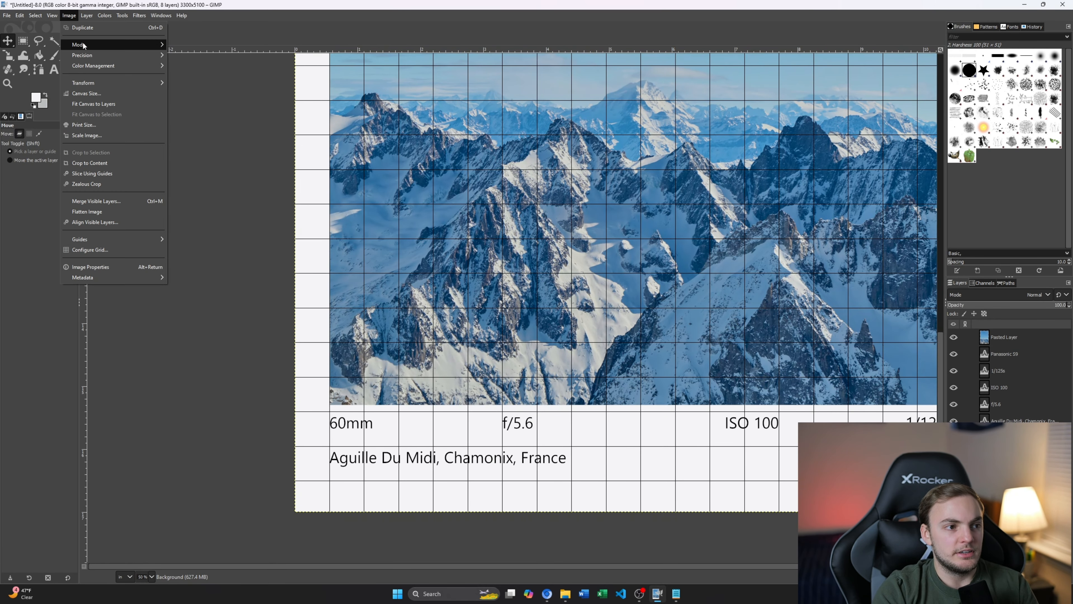
click(98, 197)
click(69, 15)
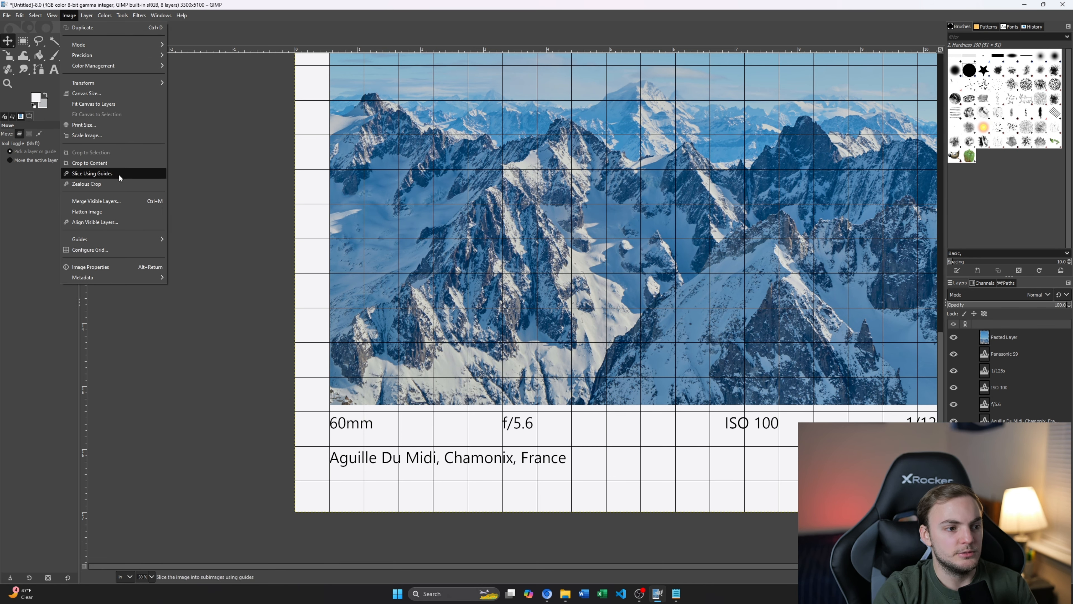
mouse_move(52, 16)
mouse_move(81, 58)
click(192, 90)
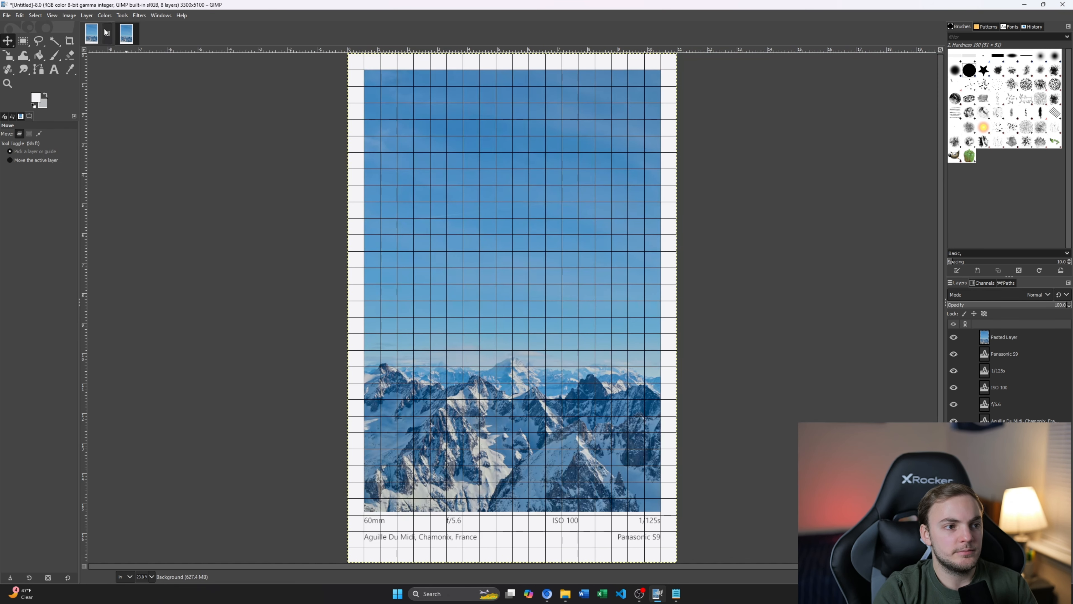
click(128, 37)
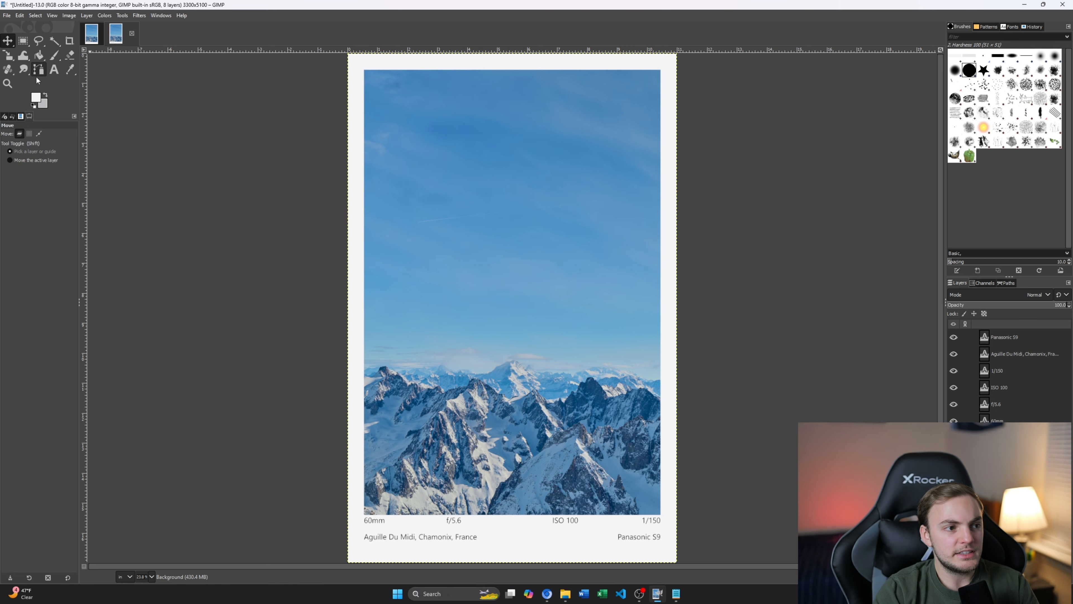
Step: Show the grid over the new poster around the text at its lower left corner
click(54, 69)
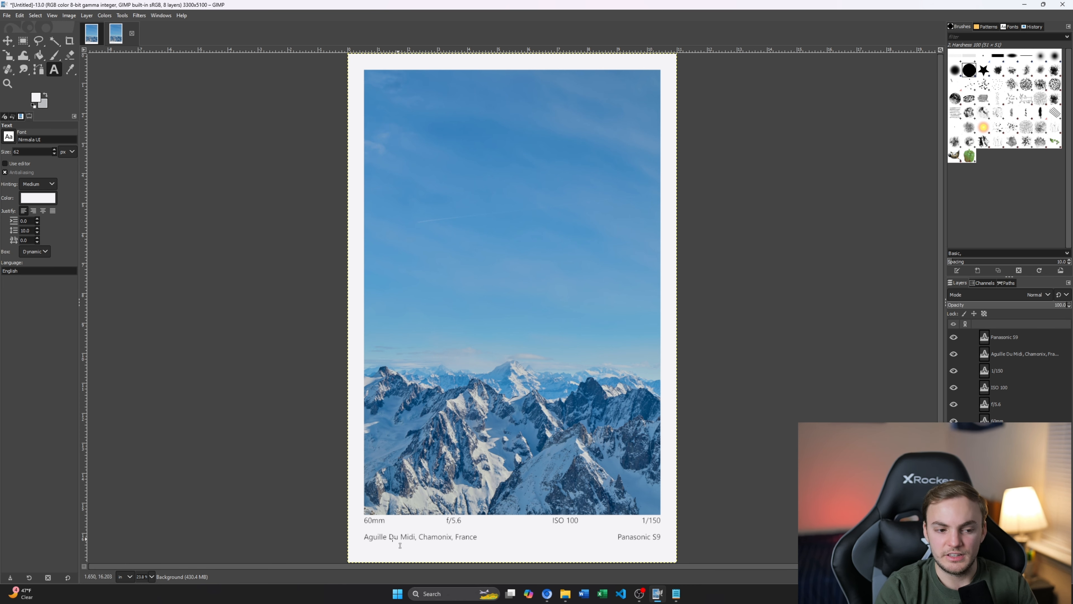
scroll(372, 529, up, 4)
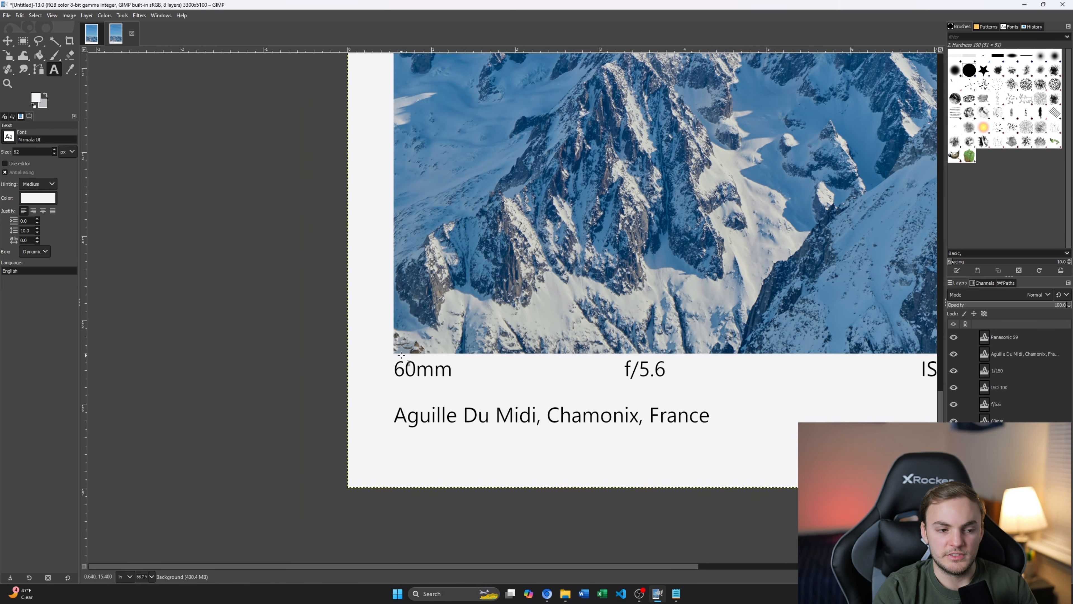
click(52, 15)
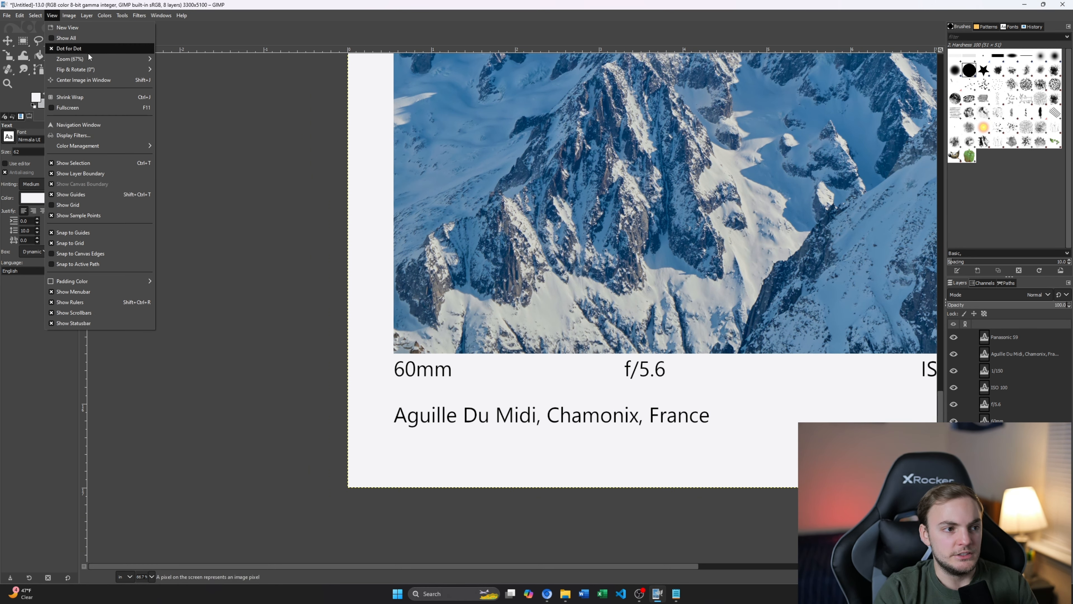
click(120, 204)
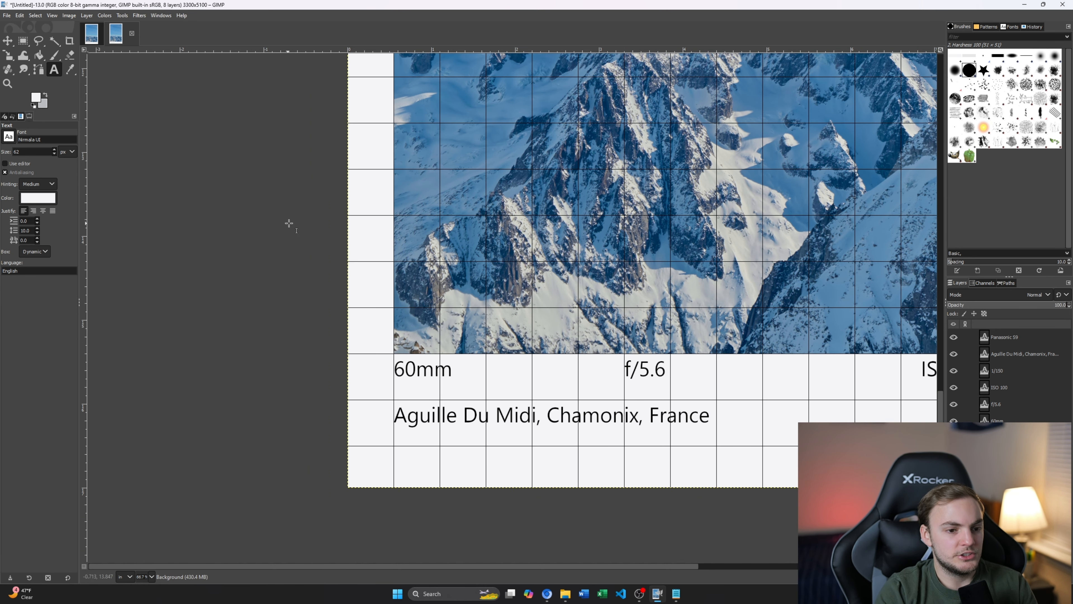
Step: Move "60mm" down until its box rests on the grid line below, and lower the location text within its grid row
click(7, 40)
scroll(422, 384, up, 2)
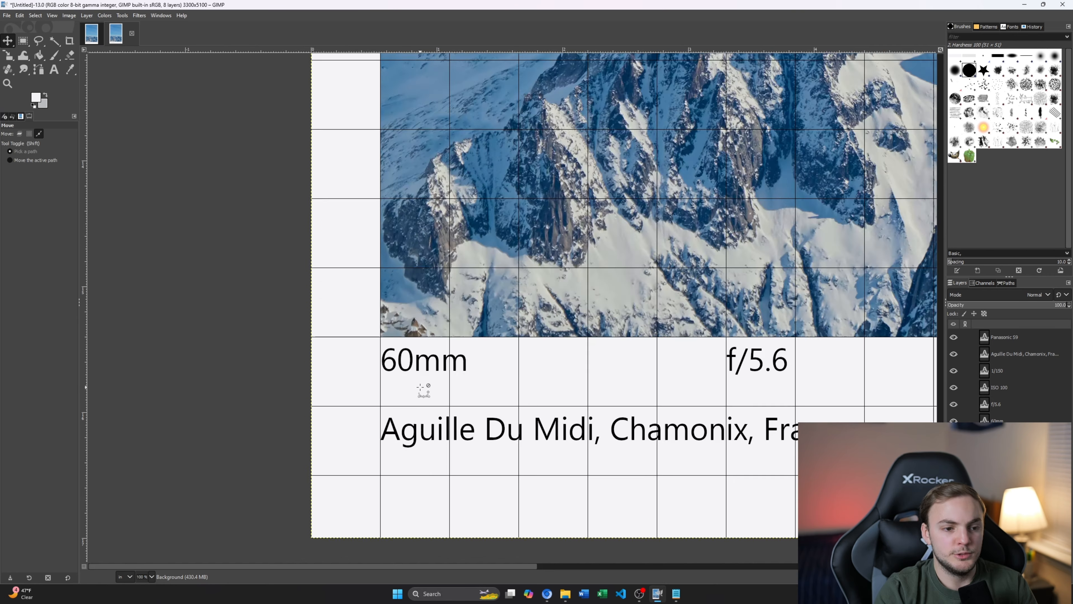
scroll(425, 322, down, 2)
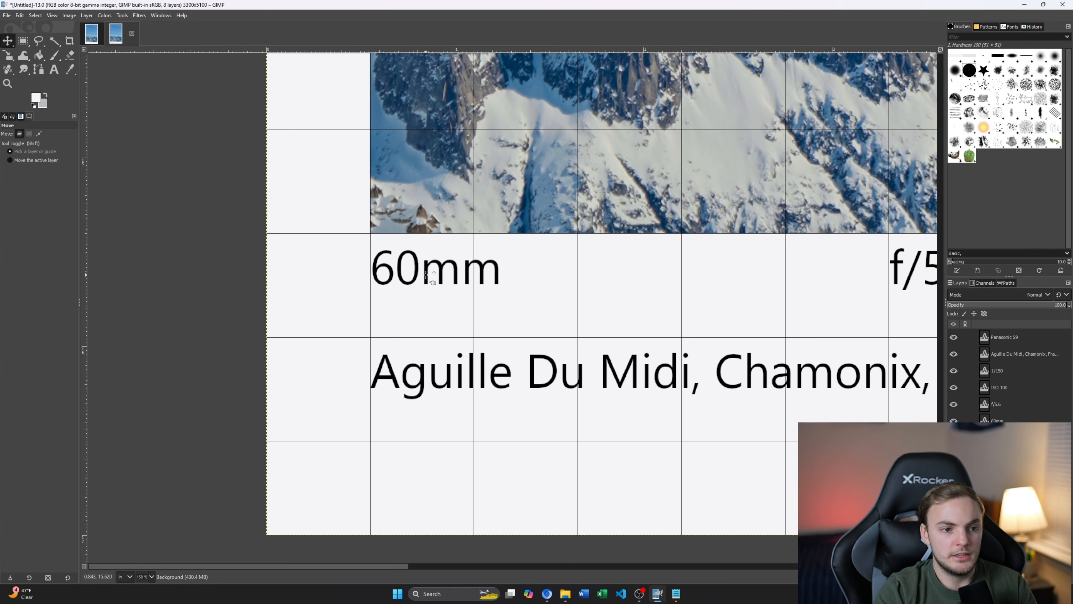
drag(426, 274, 426, 328)
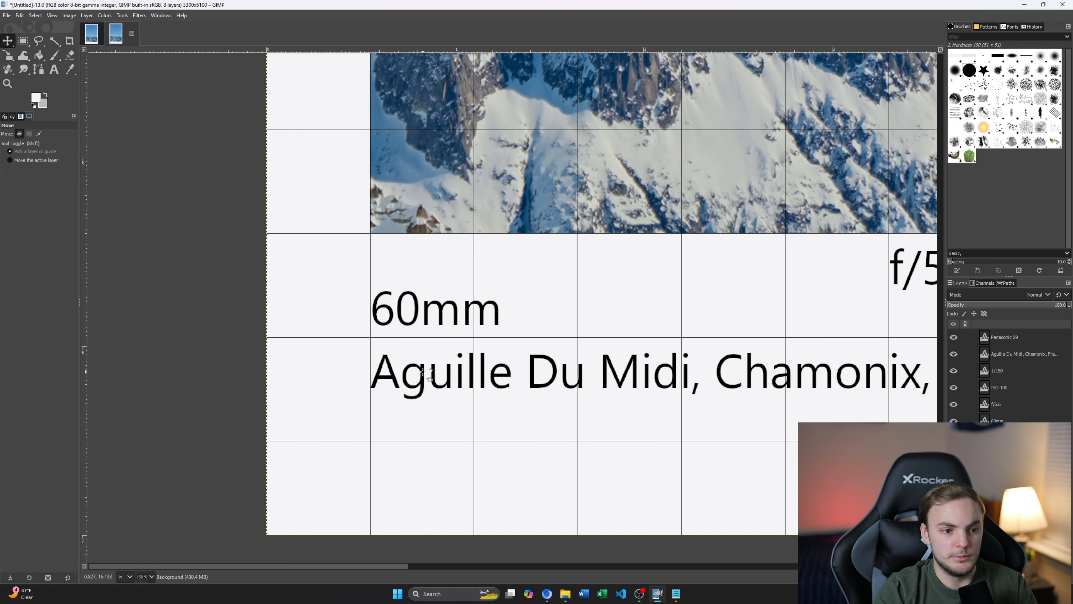
drag(425, 372, 424, 399)
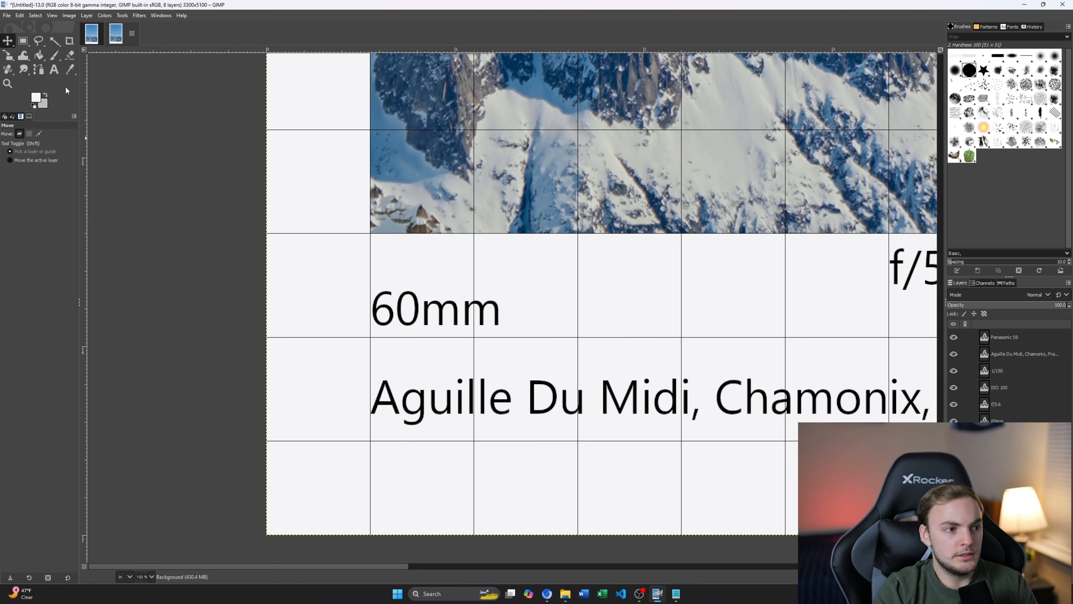
Step: Set the line spacing of the whole location text to 0
click(54, 69)
click(443, 407)
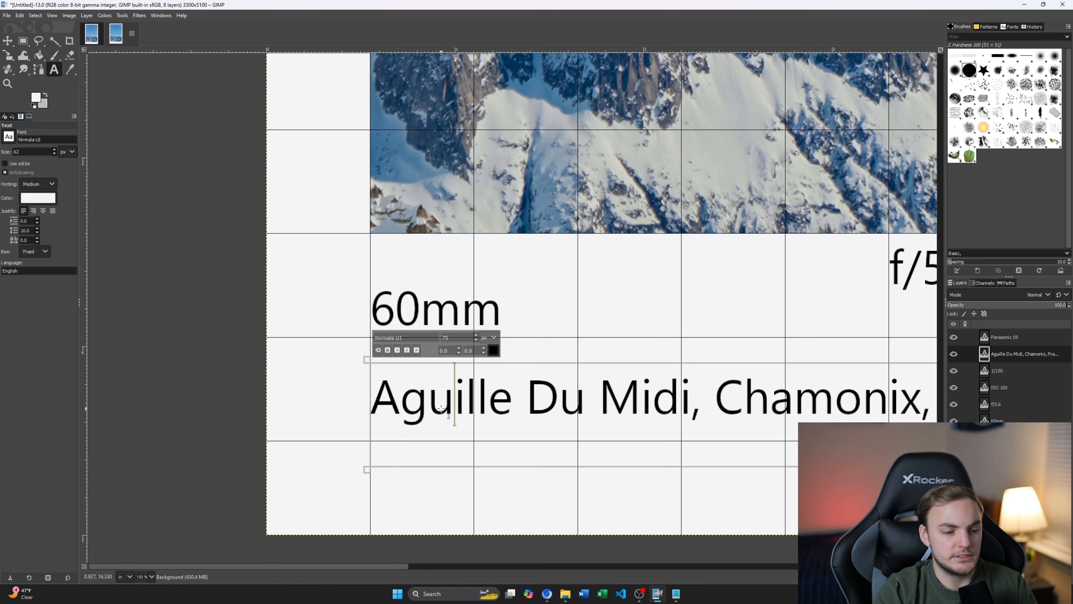
key(ctrl+a)
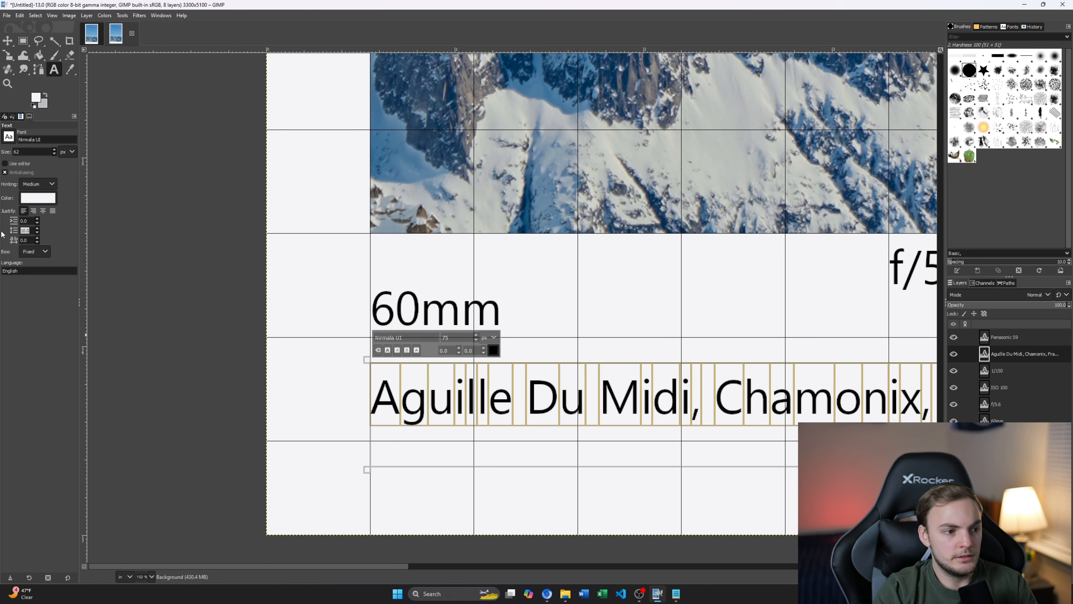
text(0)
key(Return)
Step: Shrink the location text box to its text height and move it down onto the grid line below
click(456, 436)
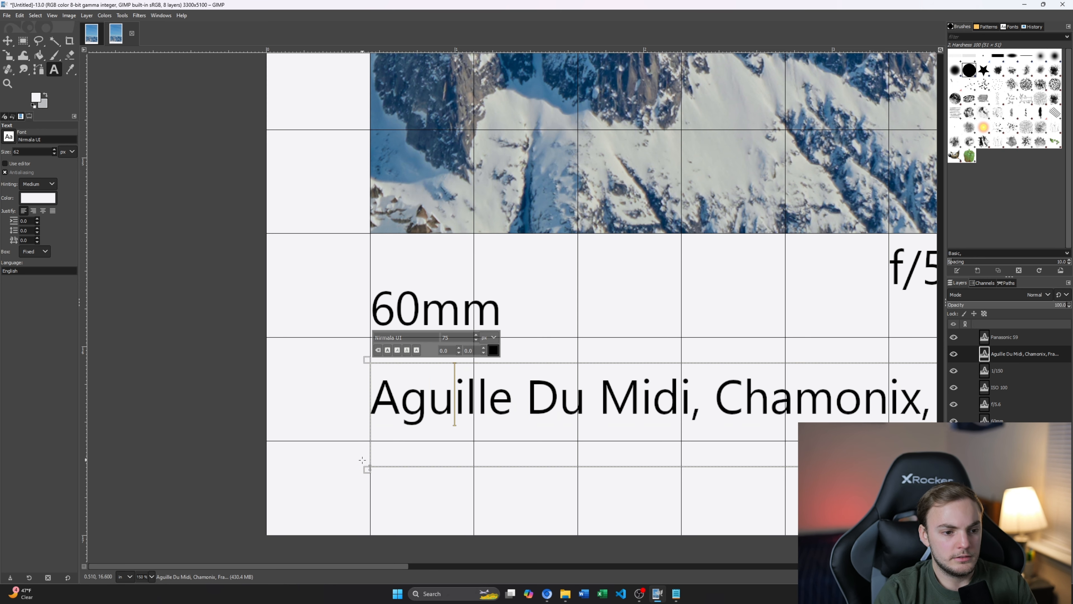
drag(367, 470, 367, 428)
click(8, 41)
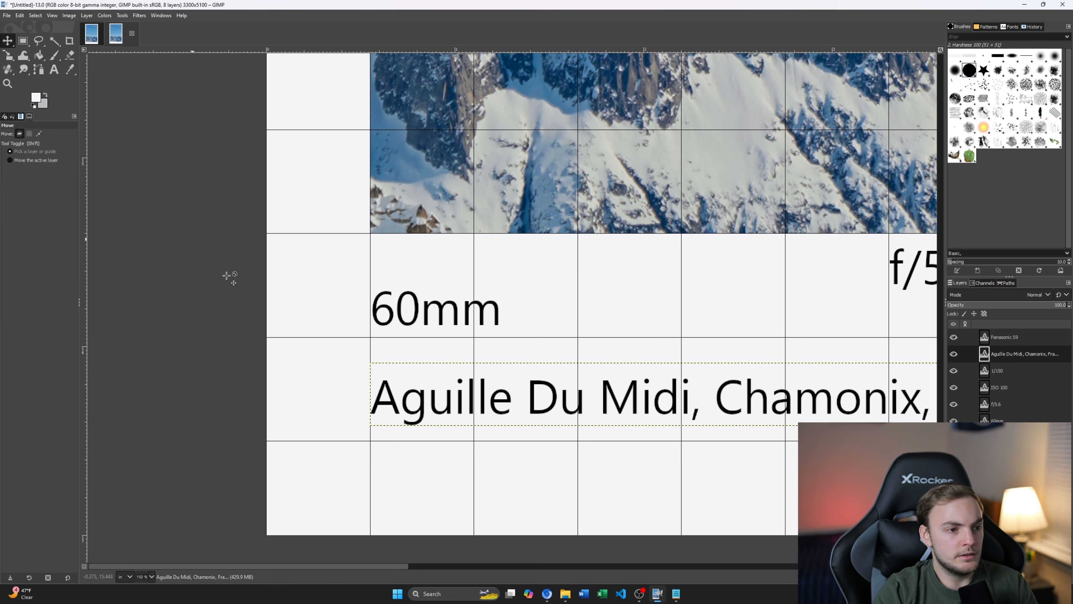
drag(423, 418, 423, 423)
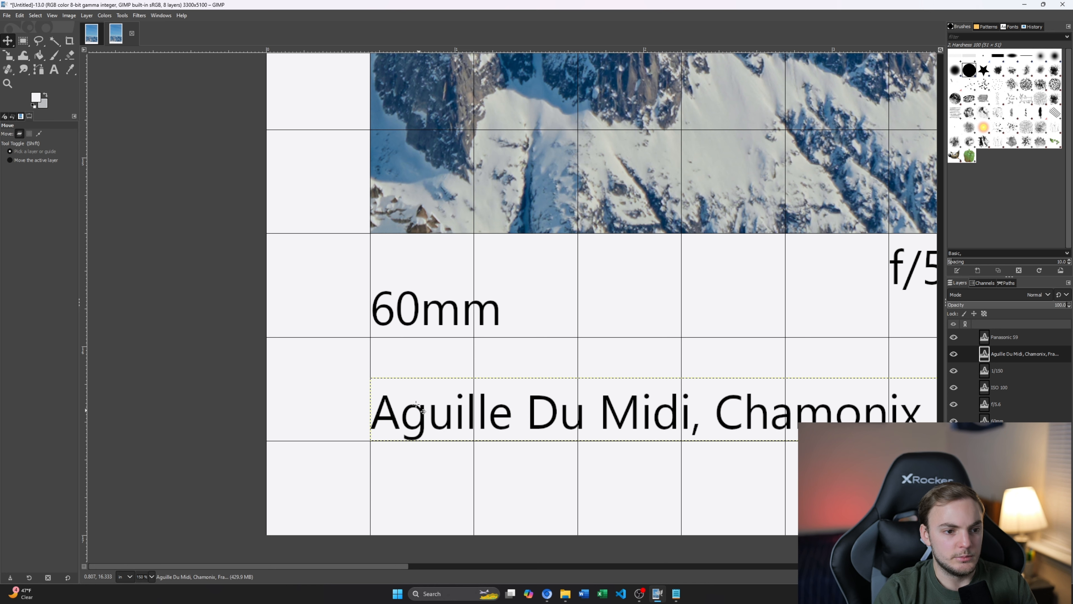
Step: Set the line spacing of the whole "60mm" text to 0
click(54, 70)
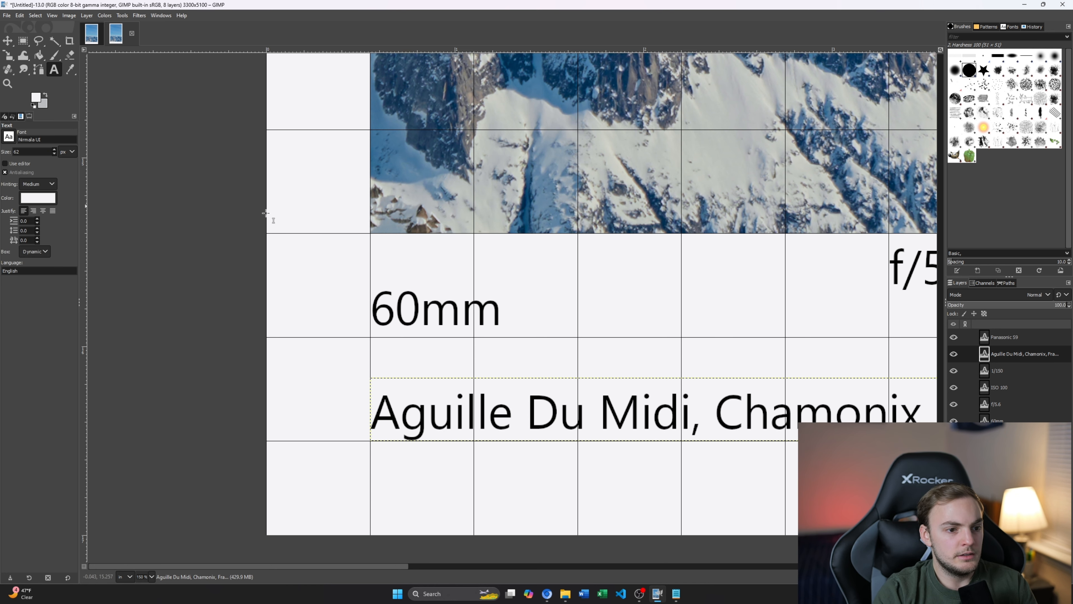
click(415, 298)
key(ctrl+a)
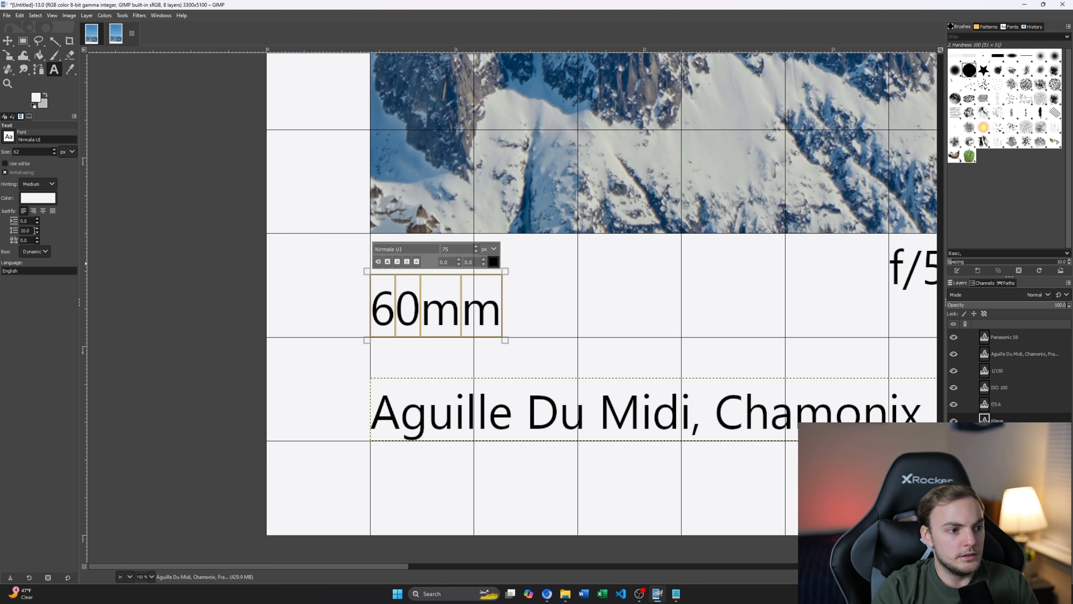
drag(35, 230, 2, 234)
text(0)
key(Return)
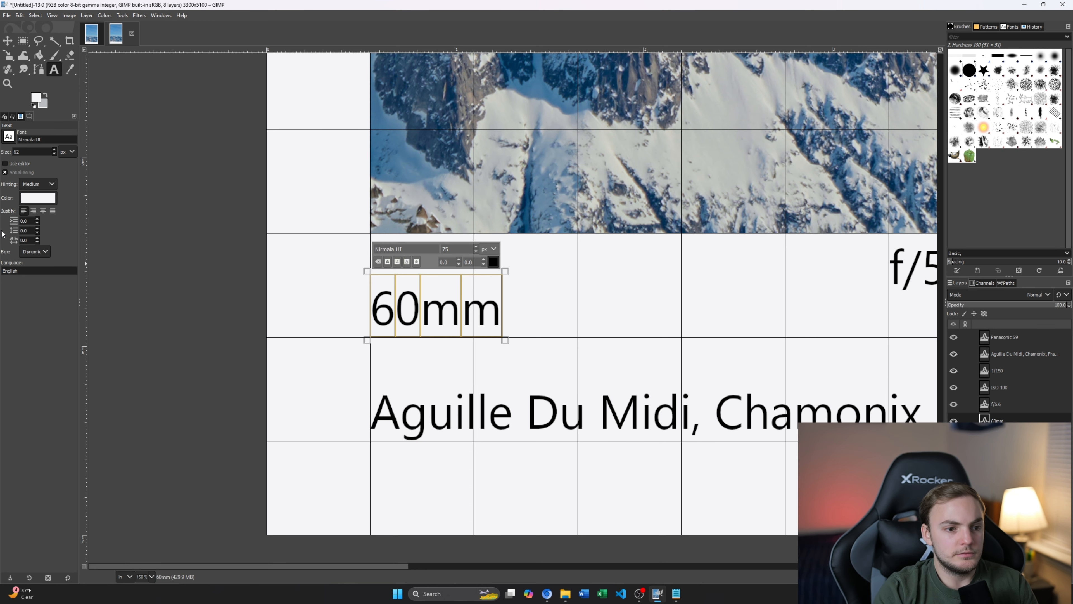
Step: Compare how the "60mm" text and the location text sit within their text boxes
click(8, 40)
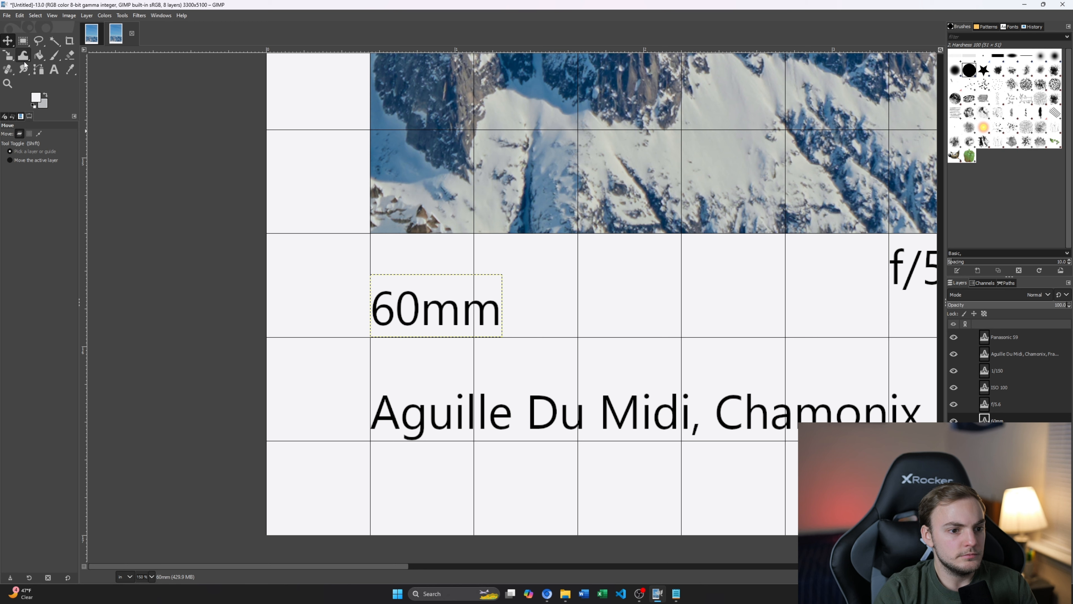
click(55, 71)
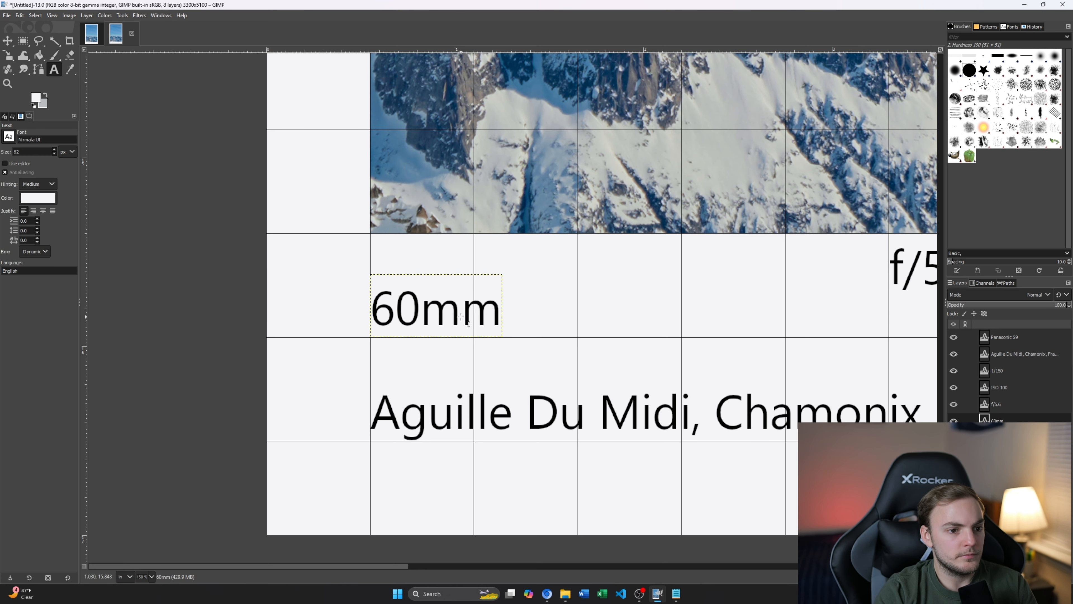
click(462, 306)
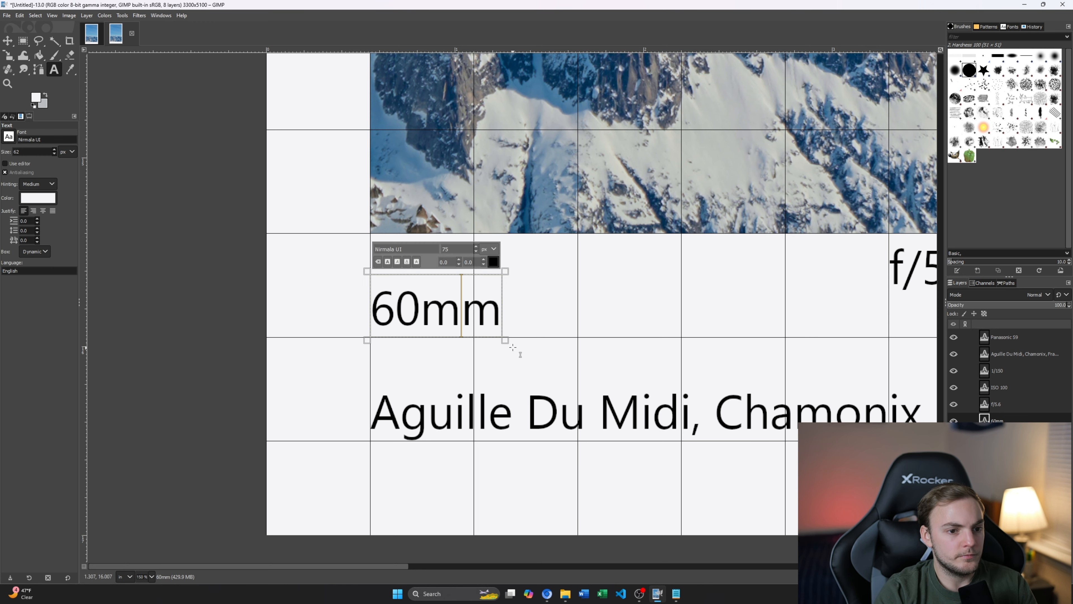
double_click(449, 323)
click(434, 412)
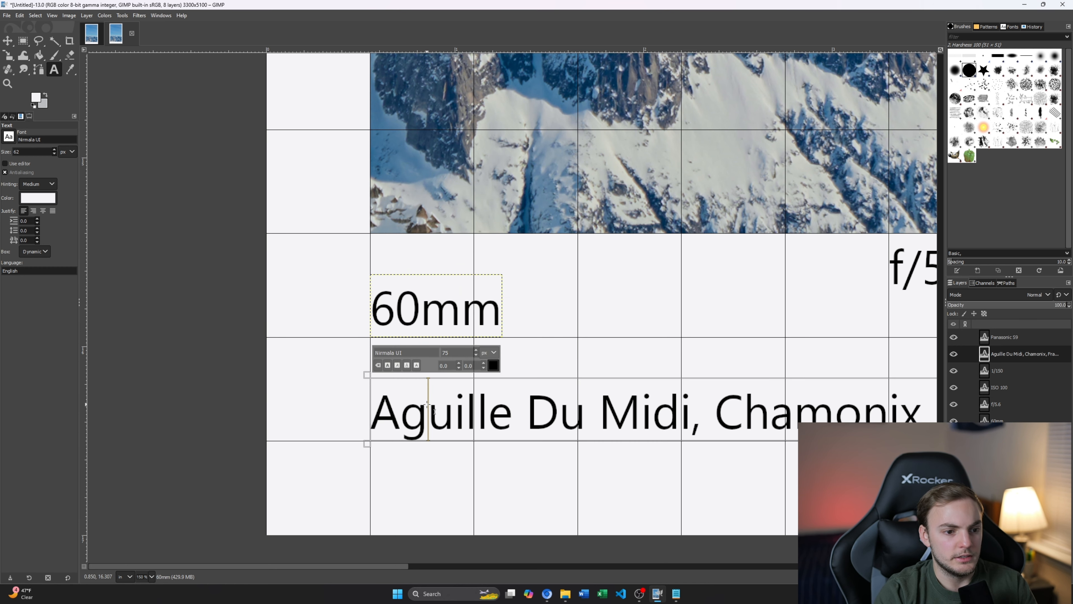
click(426, 312)
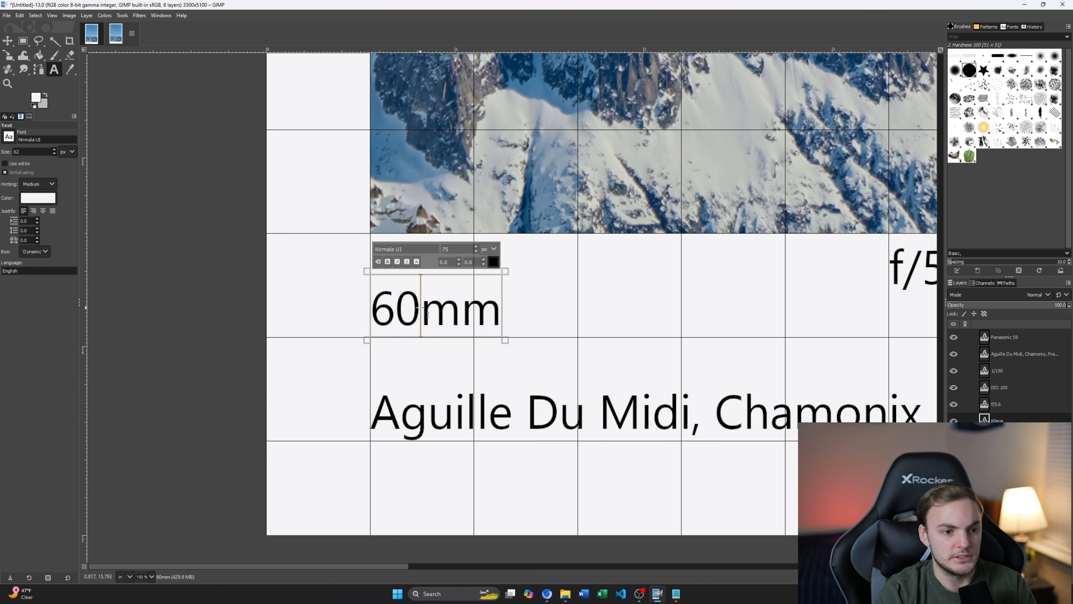
double_click(420, 307)
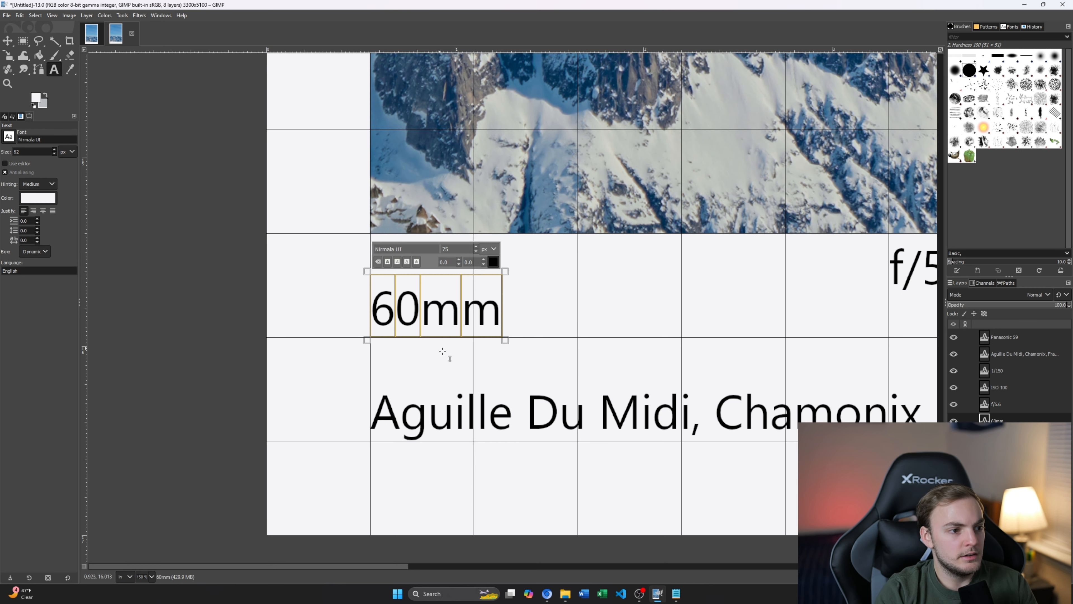
click(472, 418)
click(451, 324)
click(458, 408)
click(442, 311)
click(435, 423)
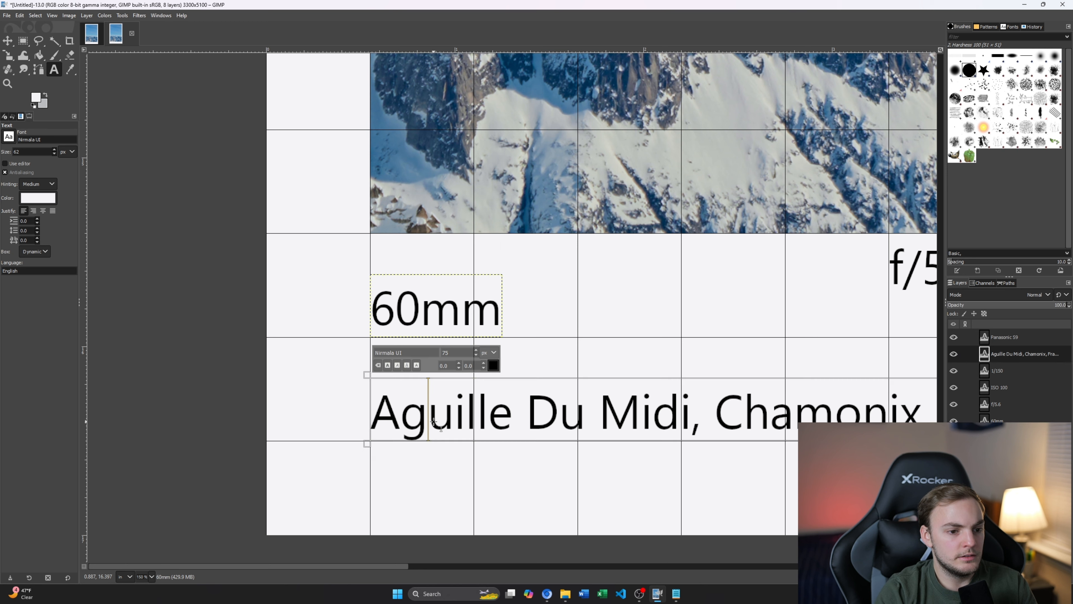
Step: Insert a "g" between "60" and "mm" in the focal-length text
click(434, 317)
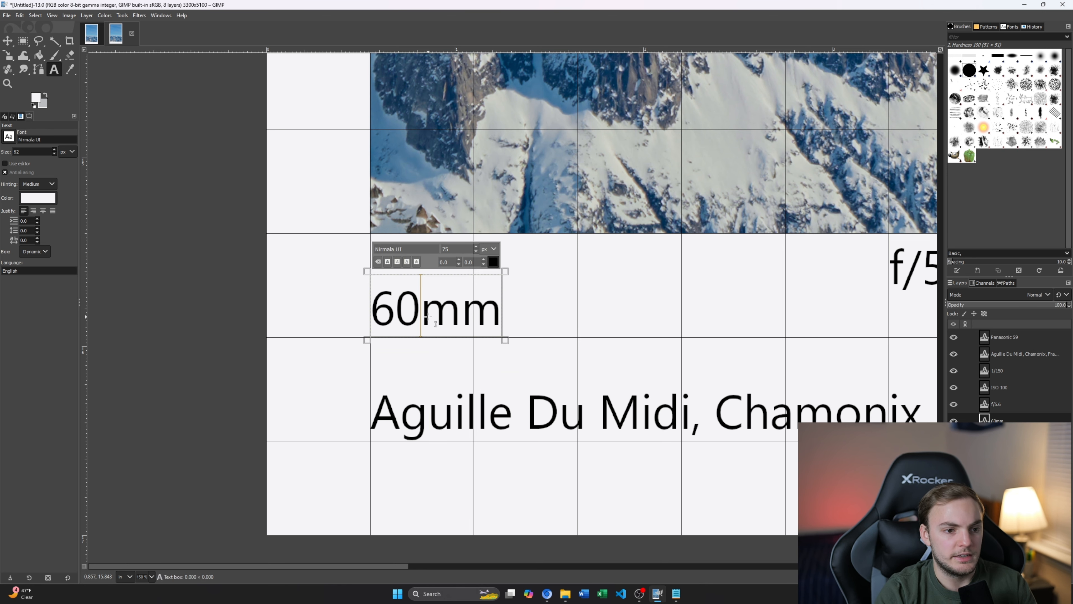
text(g)
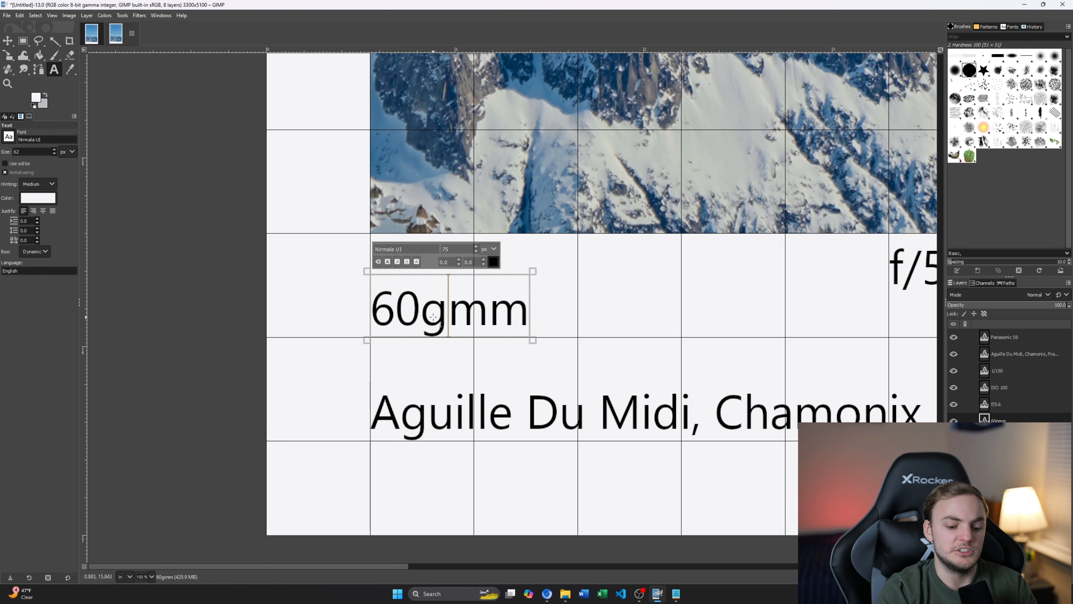
Step: Delete the "g" from the focal-length text so that it reads "60mm"
key(BackSpace)
scroll(390, 334, down, 2)
drag(390, 334, 358, 329)
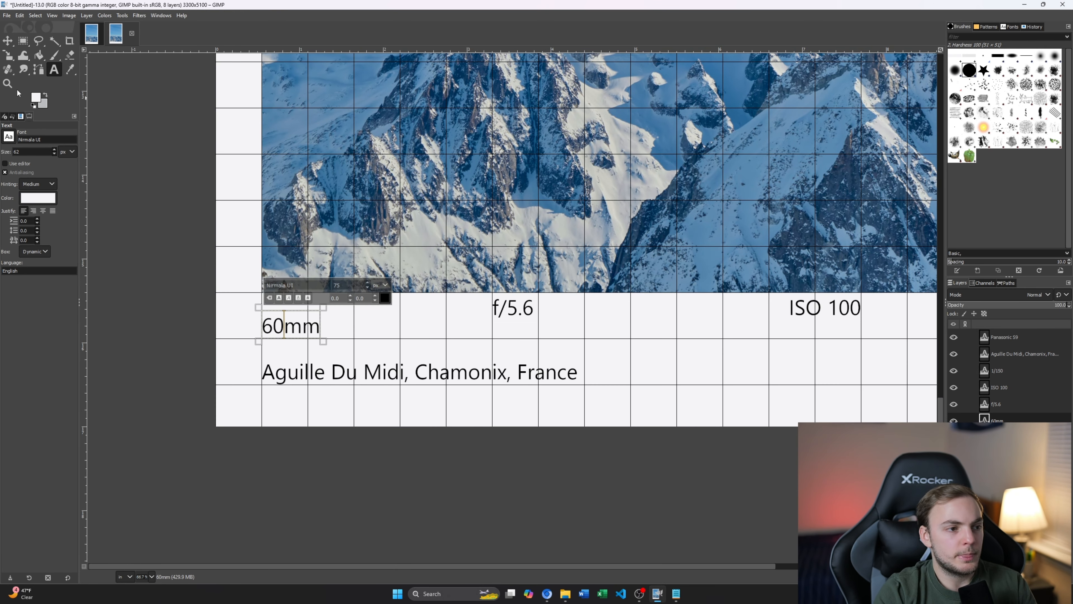
Step: Move the "f/5.6" text straight down so its text box rests on the first grid line below the photo
drag(601, 330, 540, 306)
scroll(474, 289, up, 2)
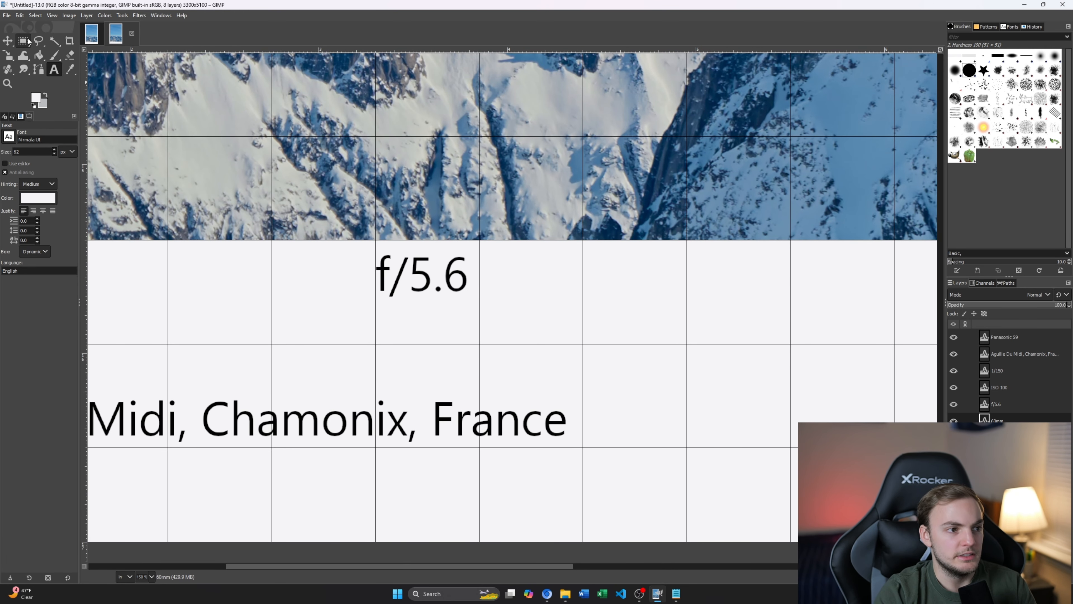
key(m)
drag(415, 271, 415, 310)
Step: Set the line spacing of the "f/5.6" text to 0
click(54, 70)
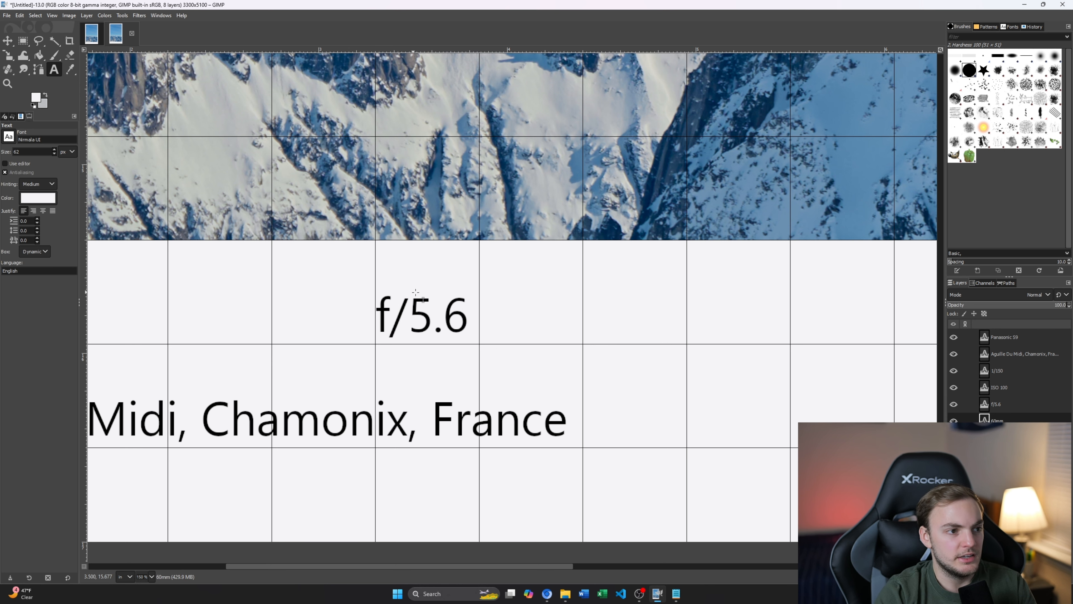
click(427, 320)
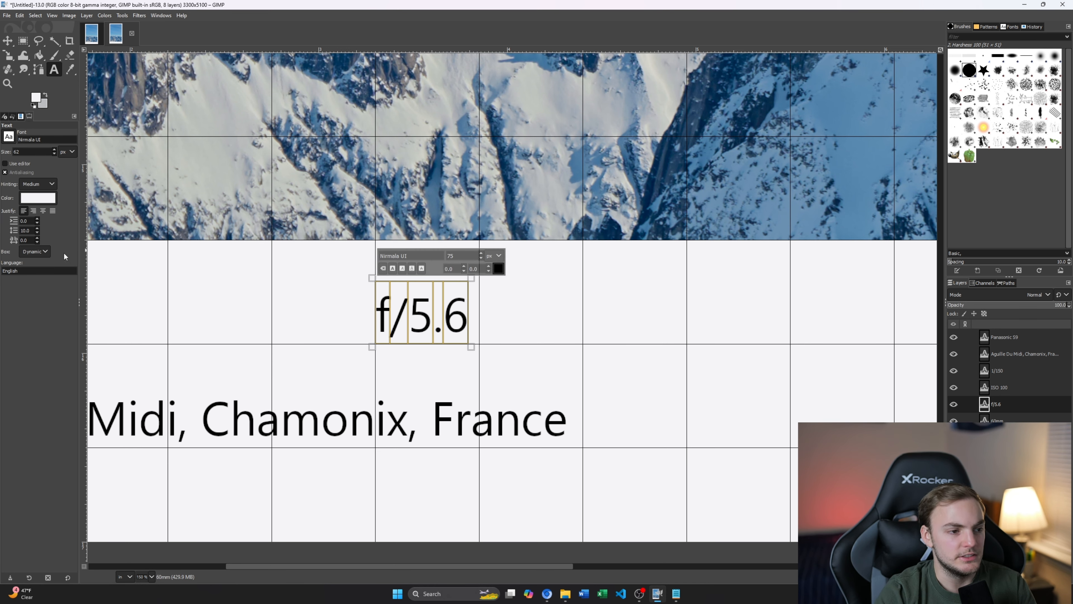
double_click(32, 234)
text(90)
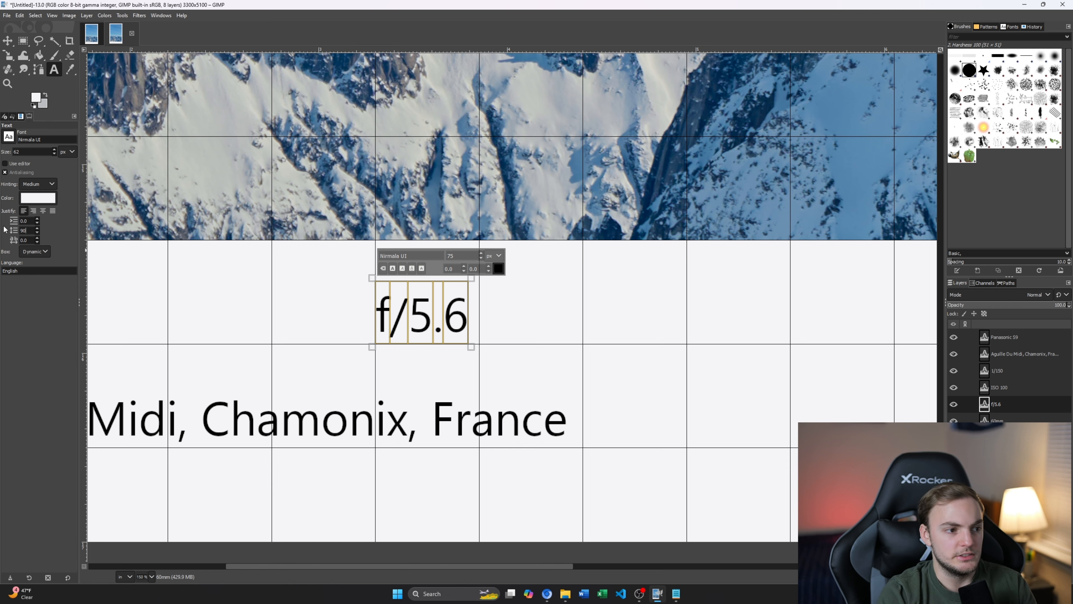
key(Return)
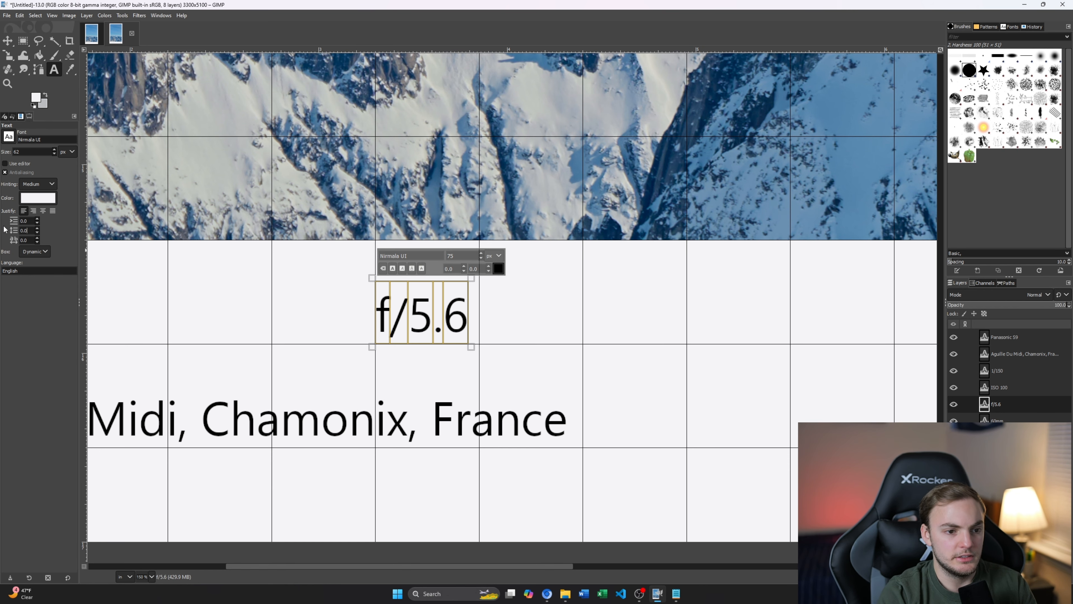
Step: Move the "ISO 100" text straight down so its text box rests on the first grid line below the photo
drag(625, 392, 327, 348)
drag(775, 242, 394, 326)
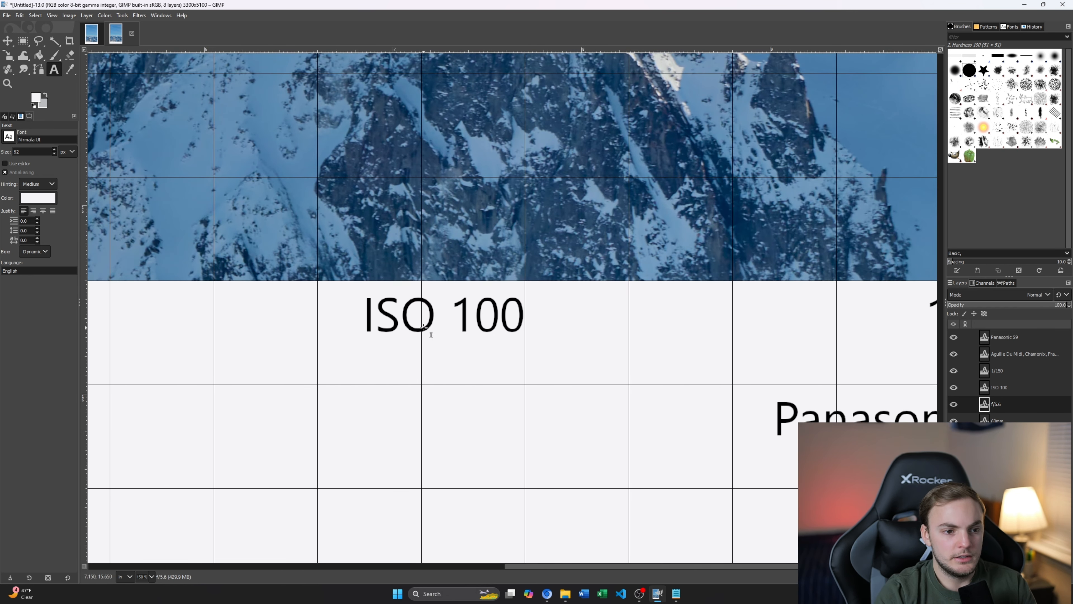
click(448, 315)
click(7, 40)
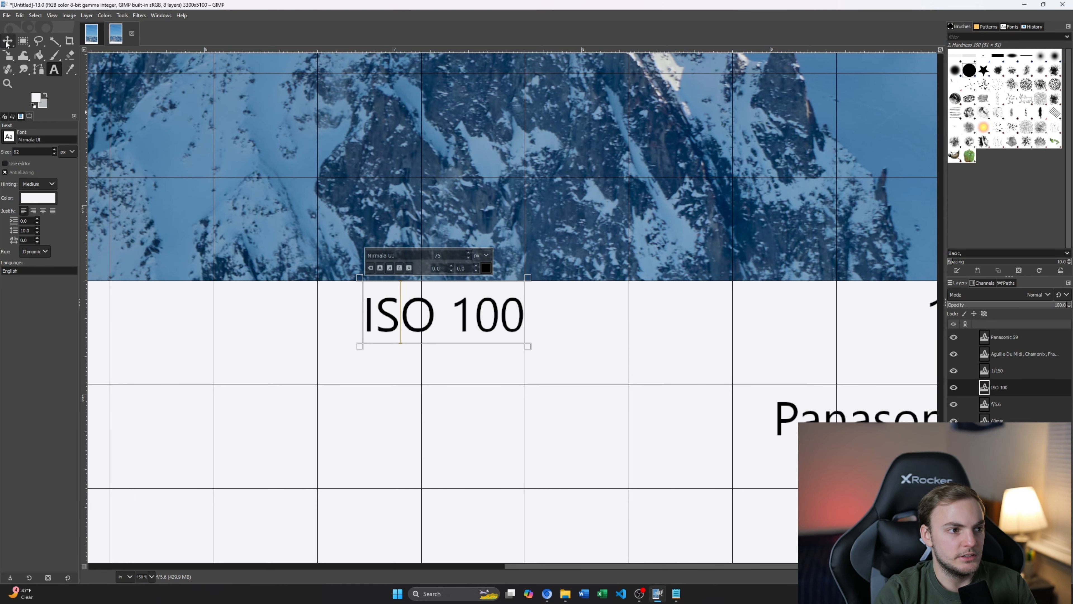
drag(459, 318, 458, 358)
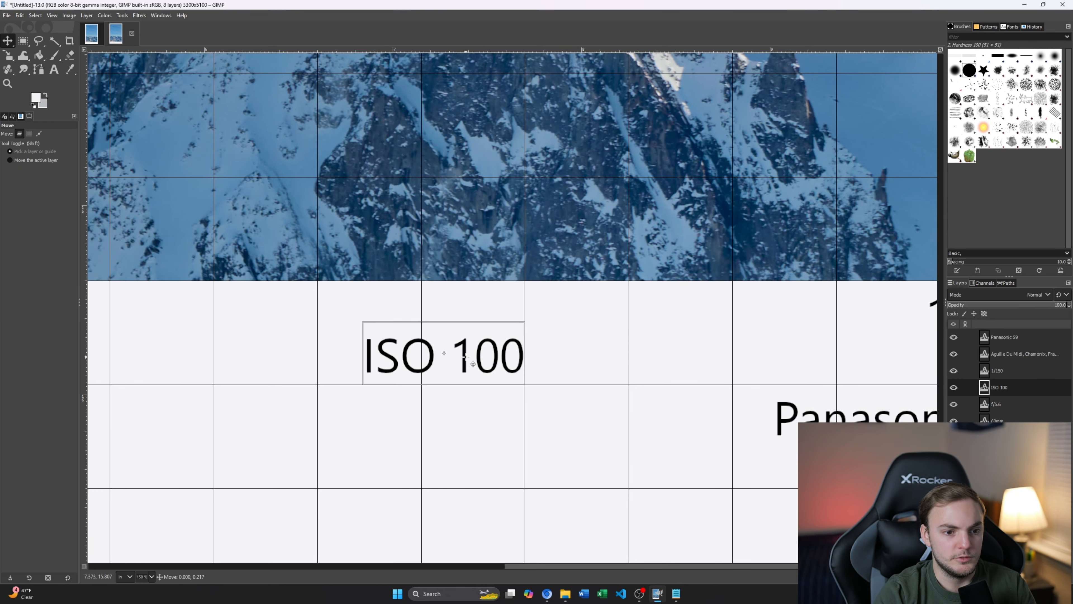
Step: Move the "1/150" and "Panasonic S9" texts straight down so each text box rests on the grid line beneath it
drag(645, 384, 343, 198)
drag(510, 209, 439, 277)
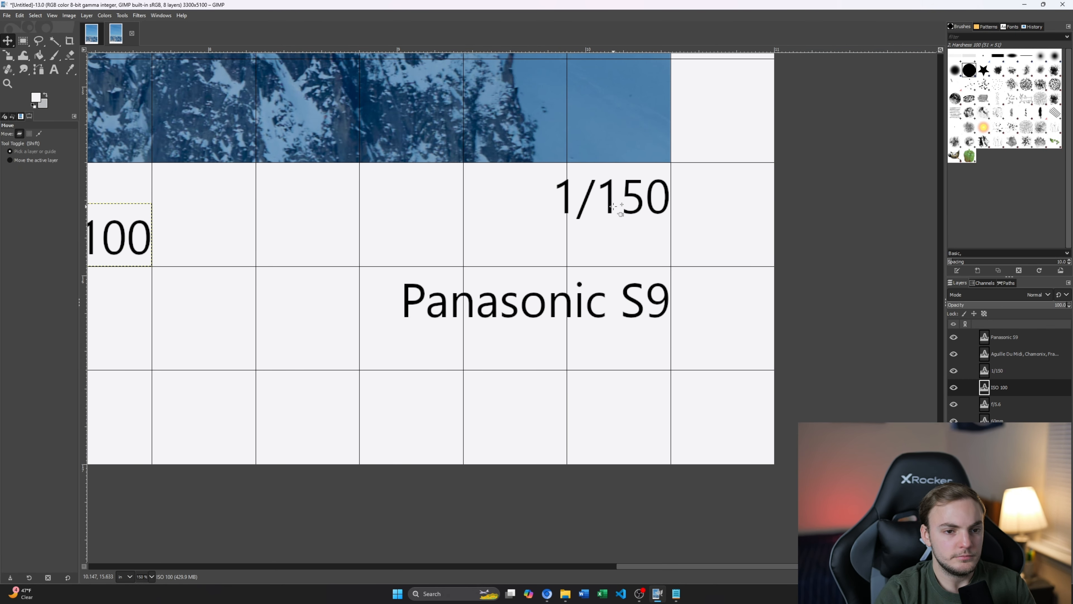
drag(611, 206, 612, 247)
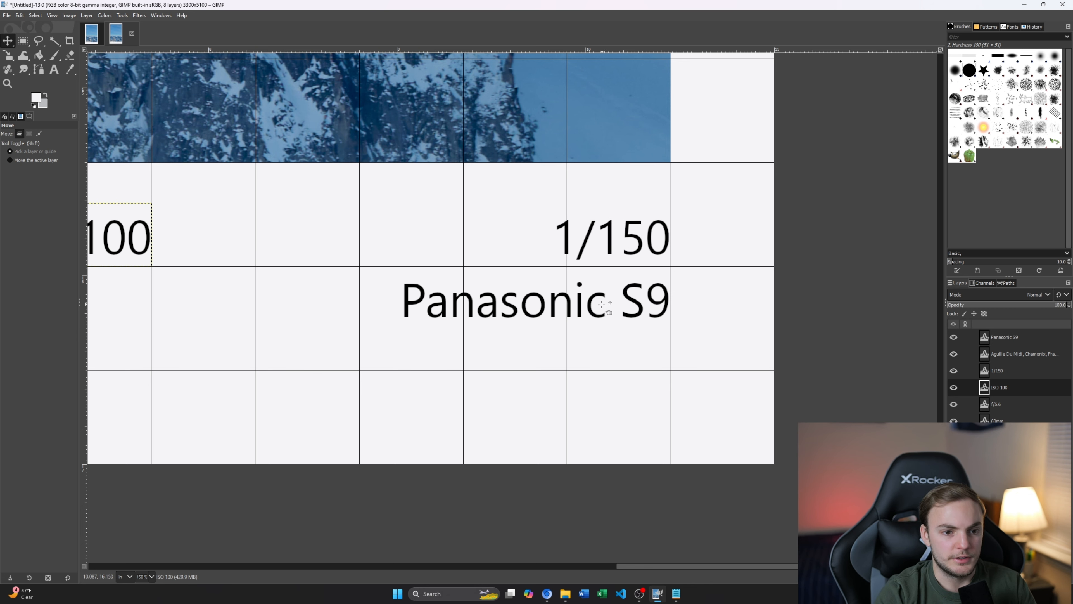
drag(588, 303, 593, 344)
Step: Fit the whole poster in the window and hide the grid
ctrl+scroll(593, 343, down, 4)
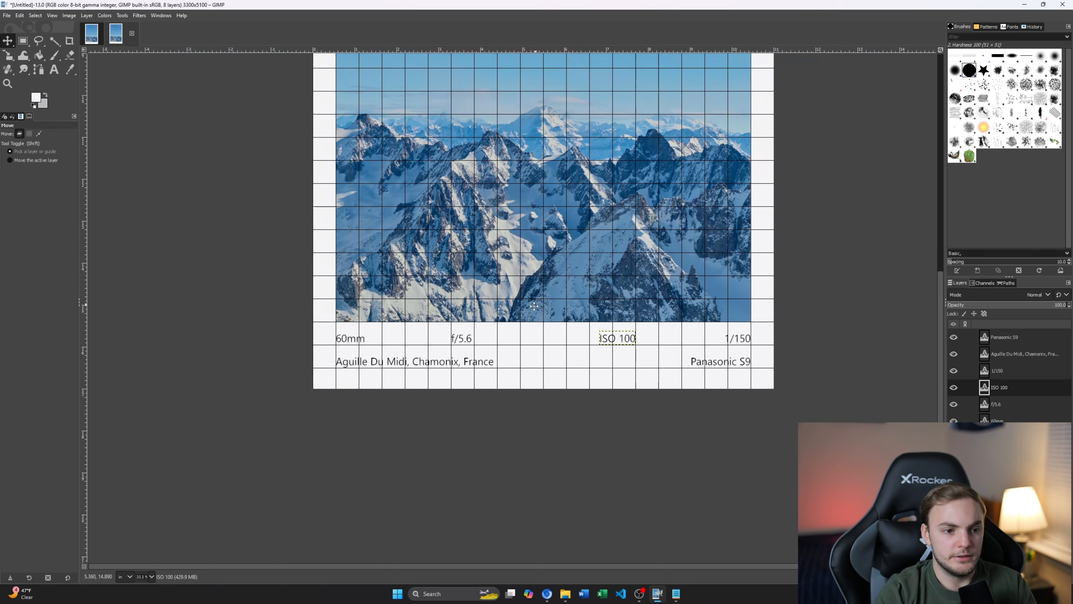
ctrl+scroll(549, 348, down, 1)
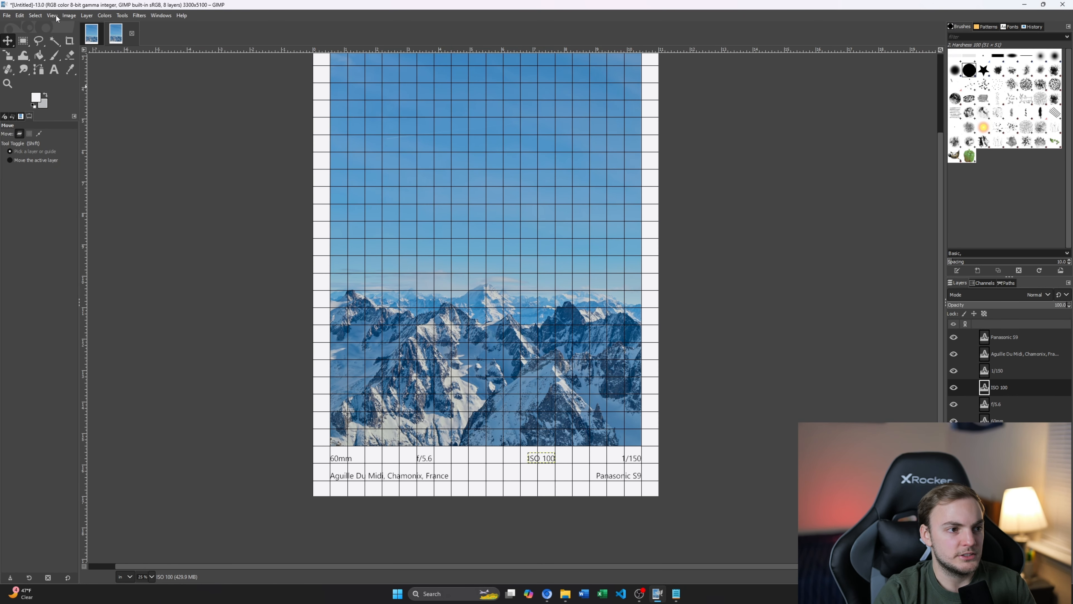
click(56, 17)
mouse_move(88, 54)
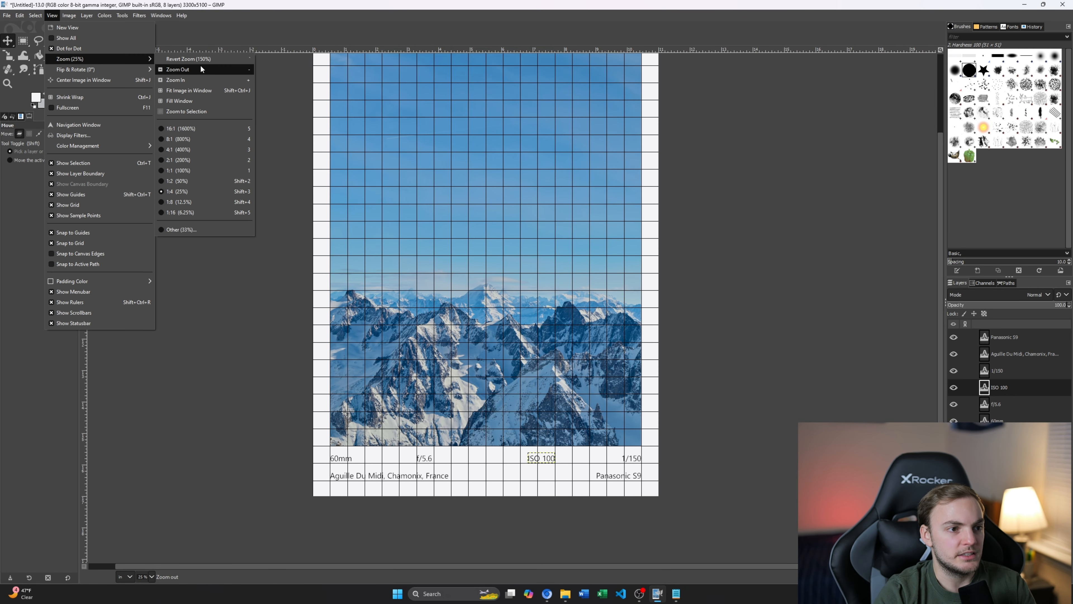
click(204, 92)
click(51, 16)
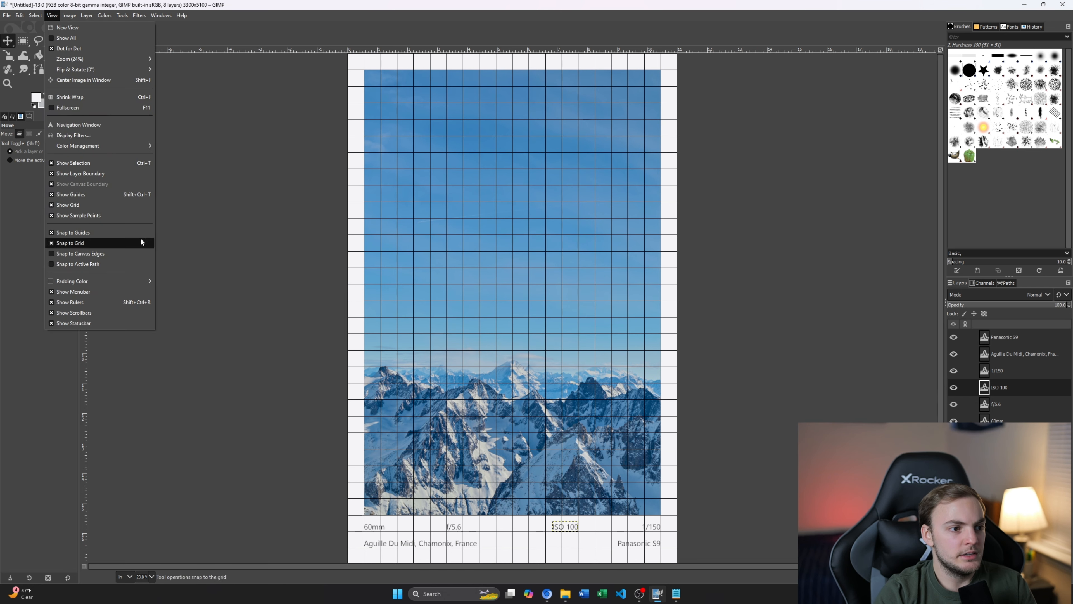
click(129, 206)
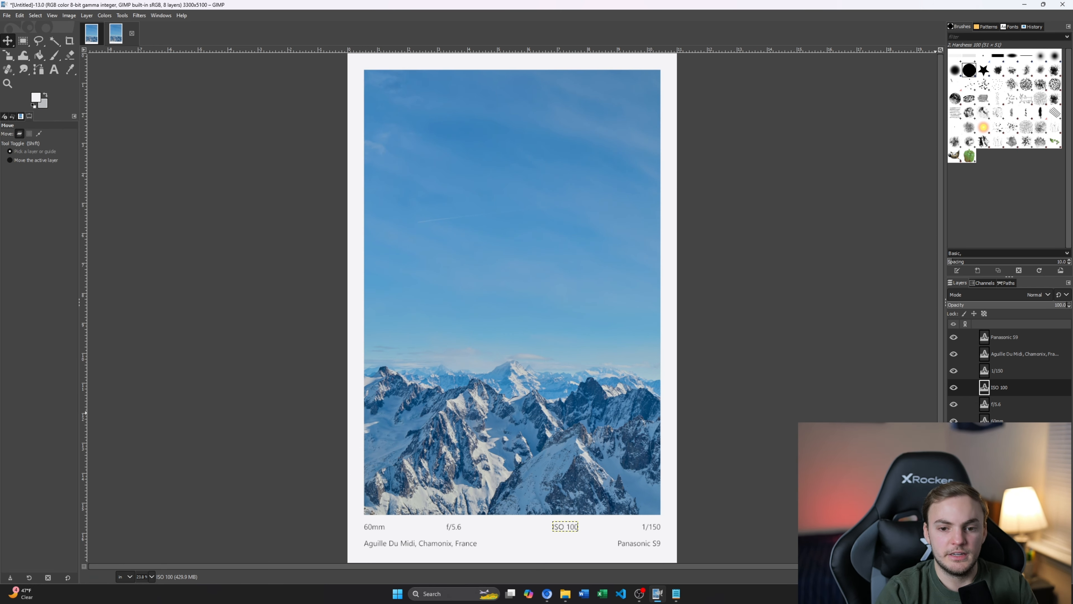
click(650, 315)
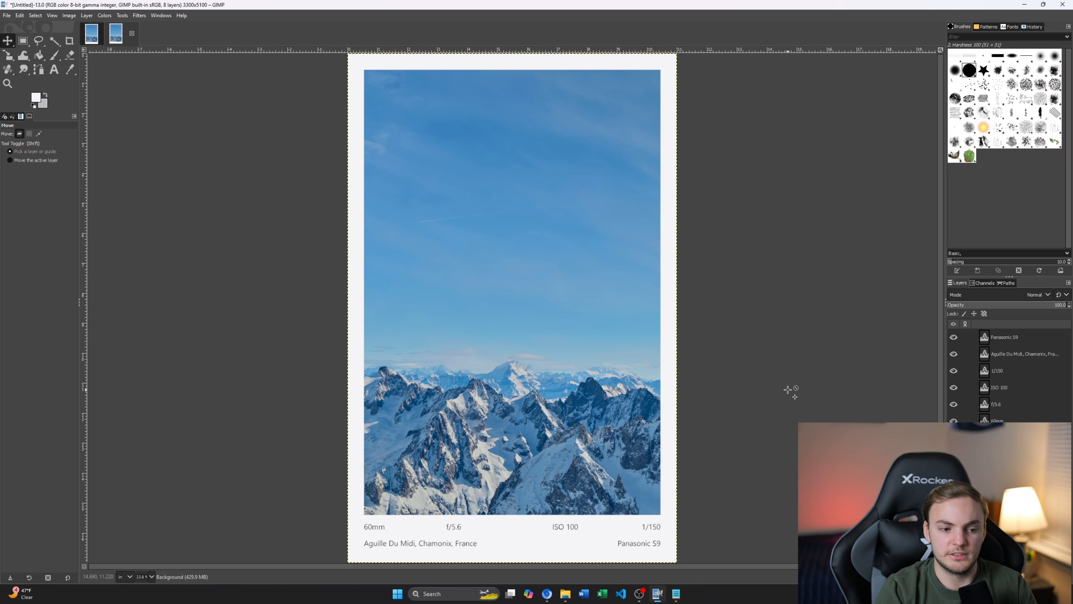